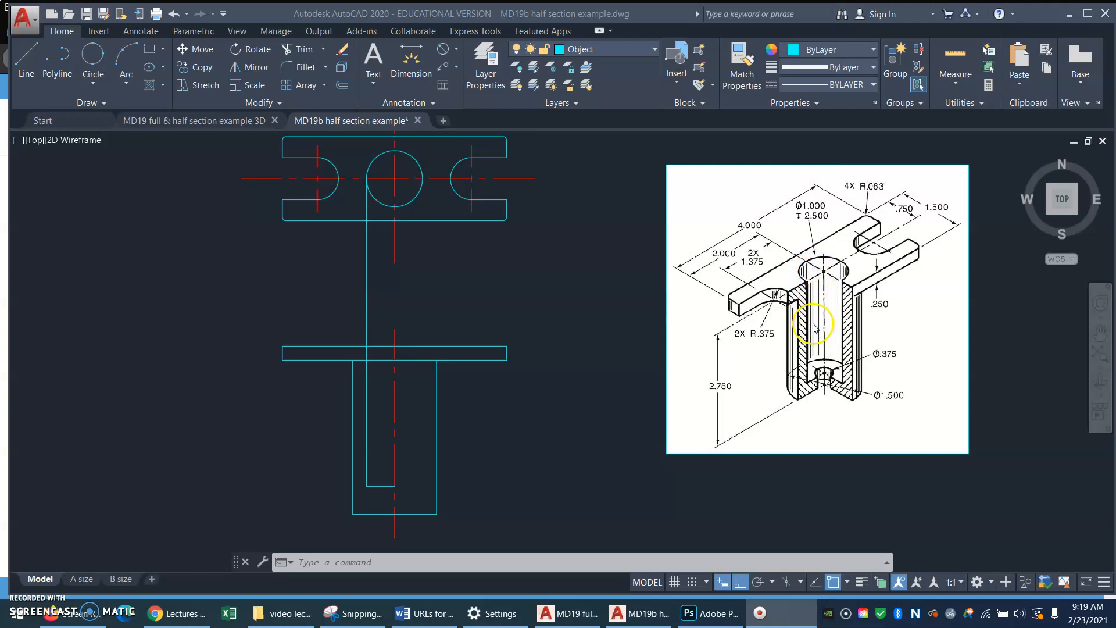
Trim the vertical projection line of the large hole above the front view, using the flange's top edge as cutting edge
left_click(815, 358)
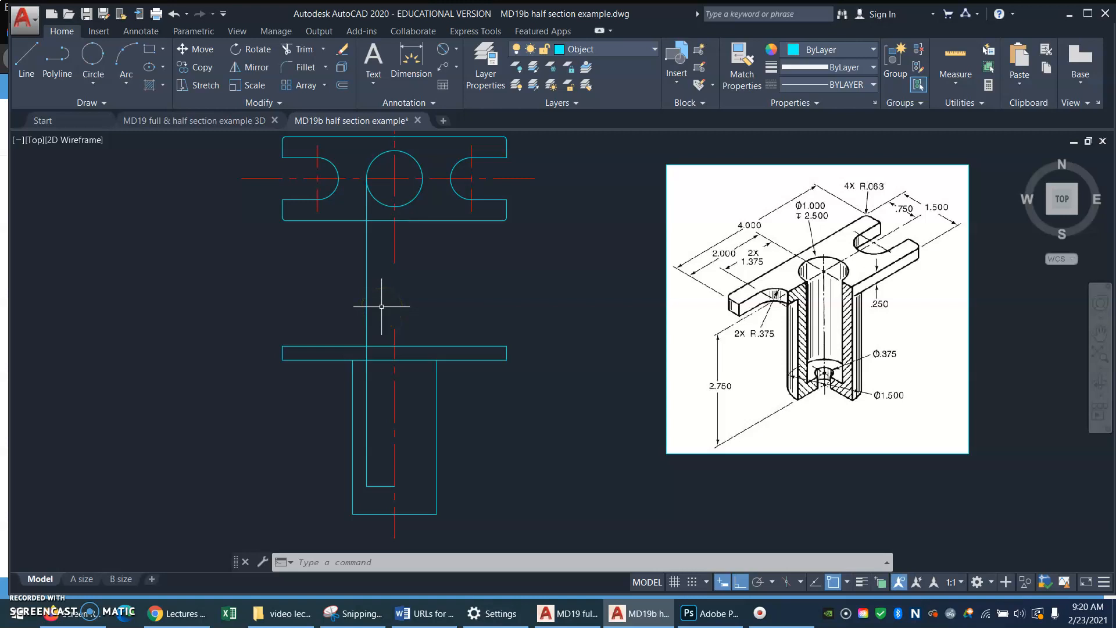
type("r")
key("Return")
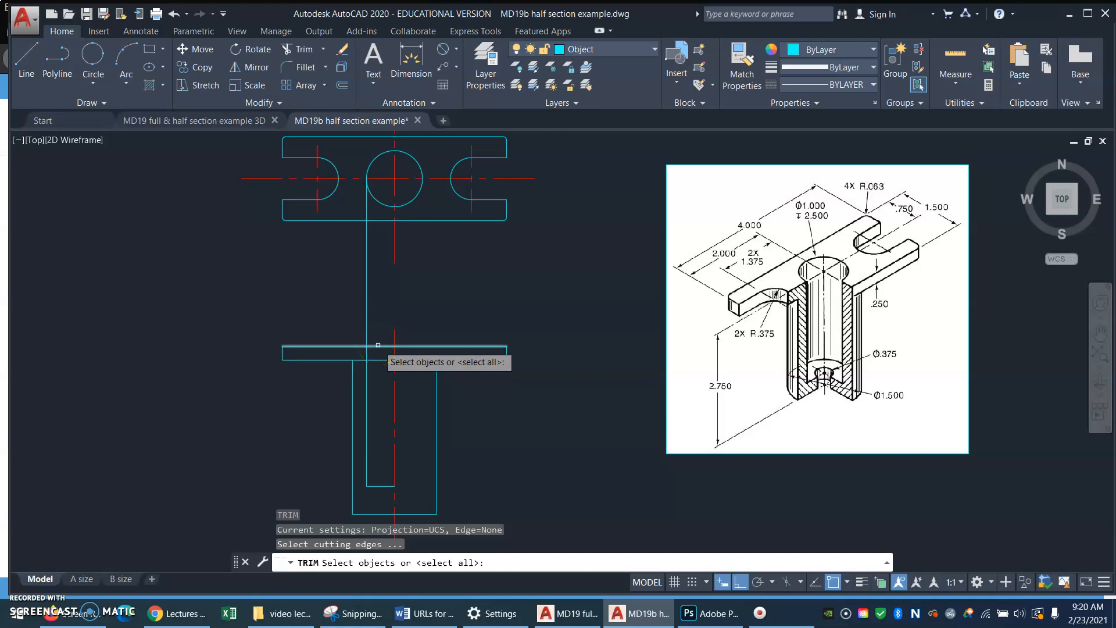
left_click(378, 346)
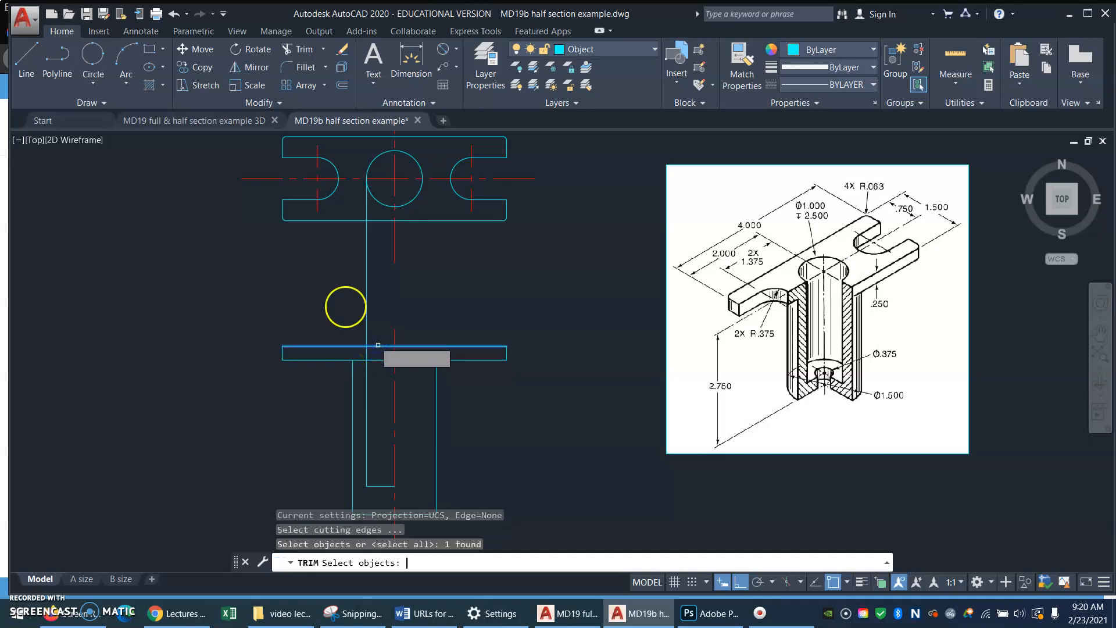
key("Return")
left_click(367, 291)
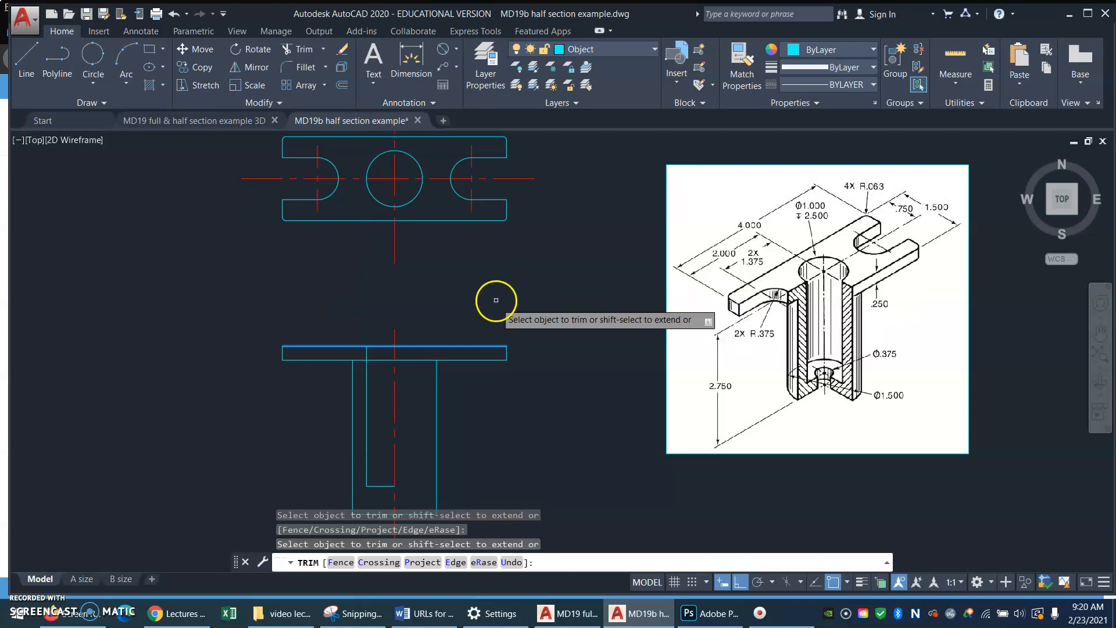
key("Return")
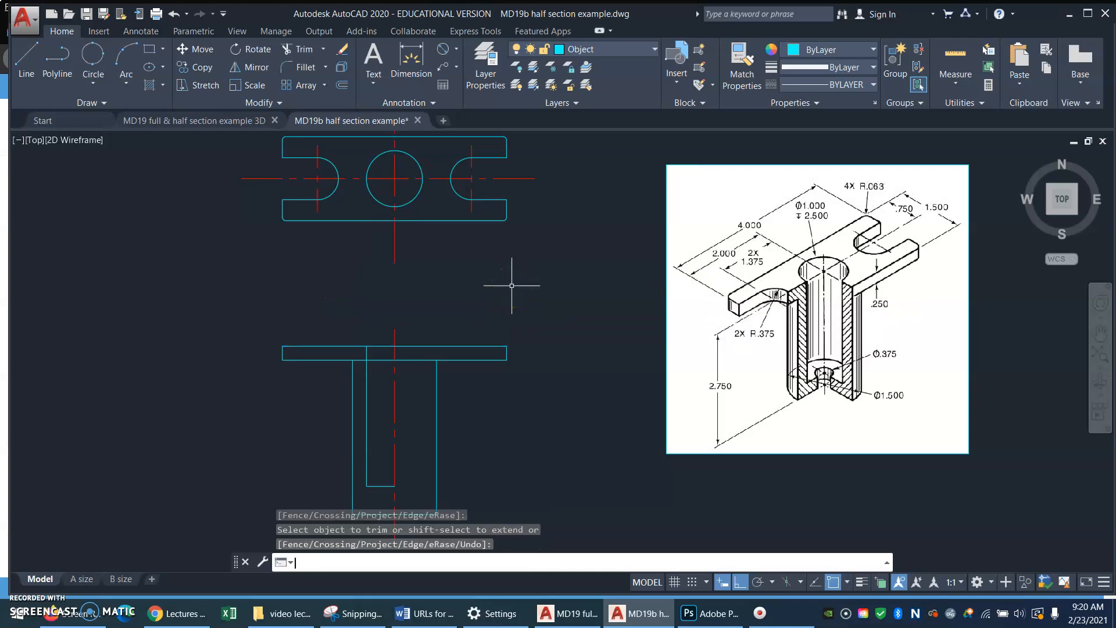
Trim the flange's underside line in the front view between the cylinder's left edge and the vertical centerline
left_click(519, 290)
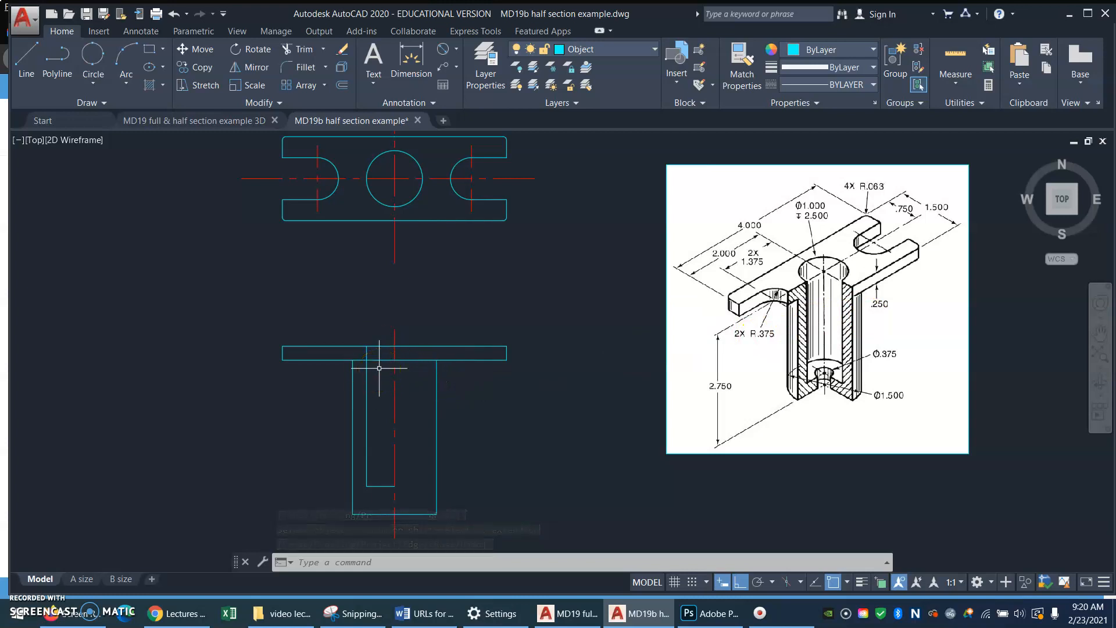
key("Return")
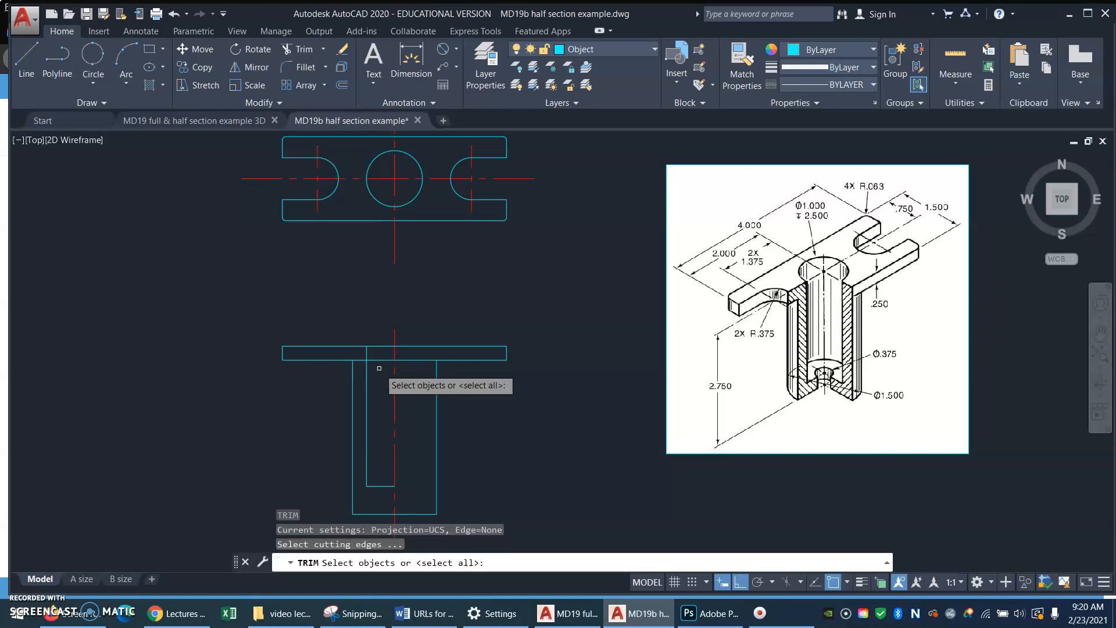
key("Return")
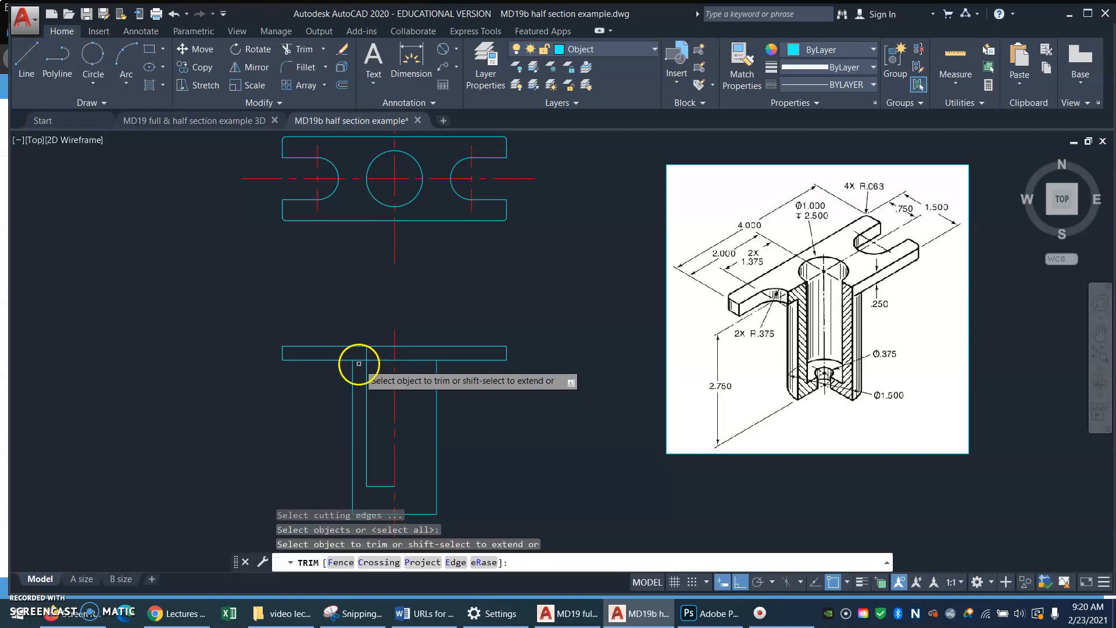
left_click(358, 361)
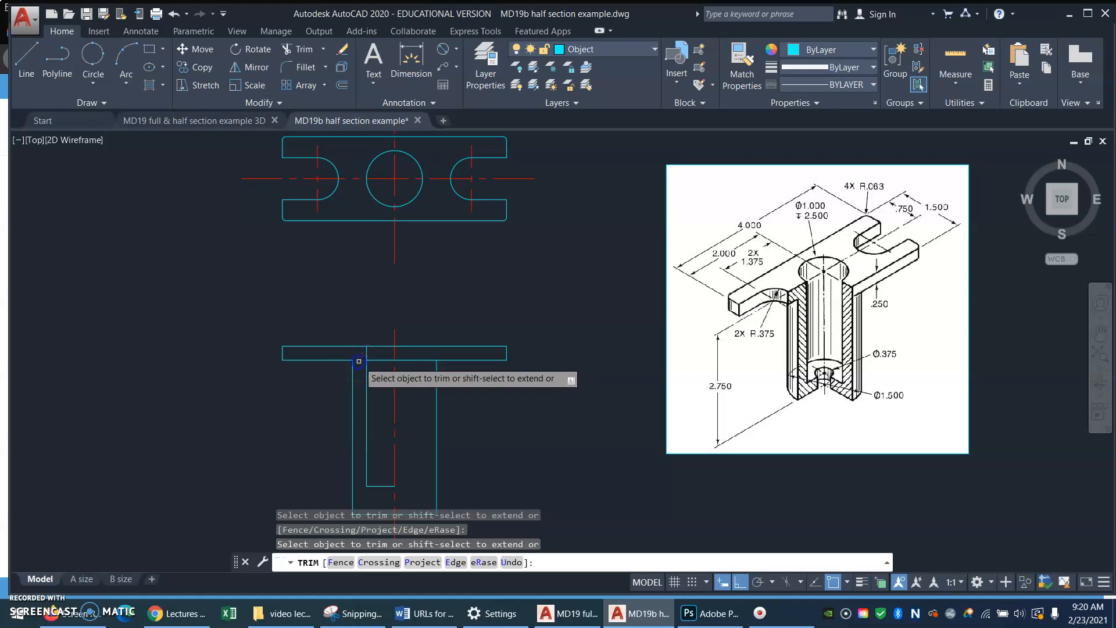
left_click(367, 354)
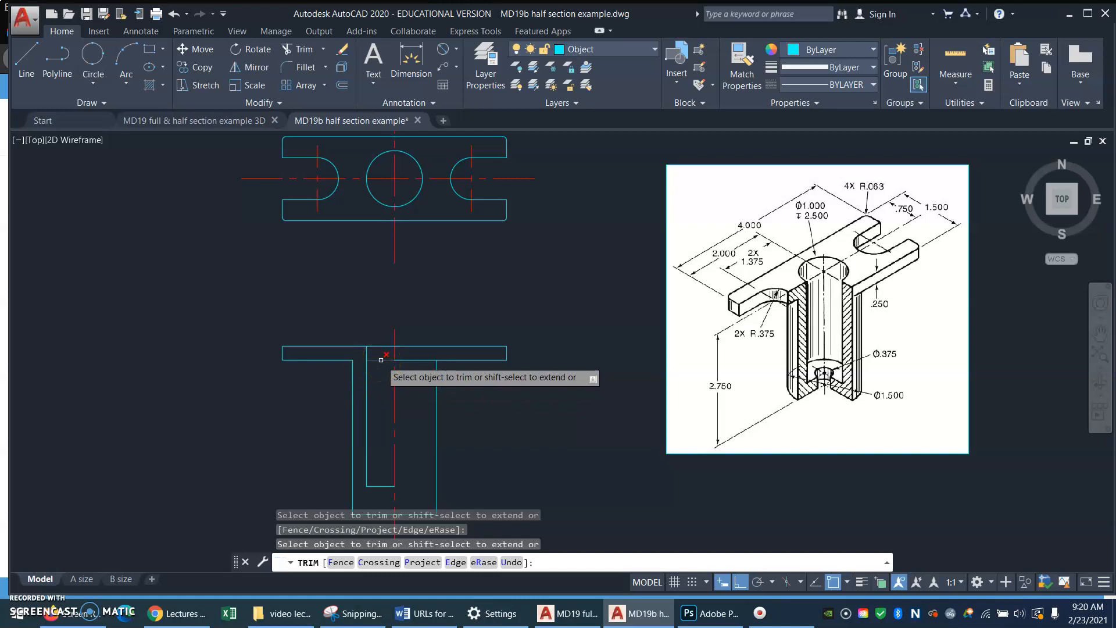
left_click(381, 360)
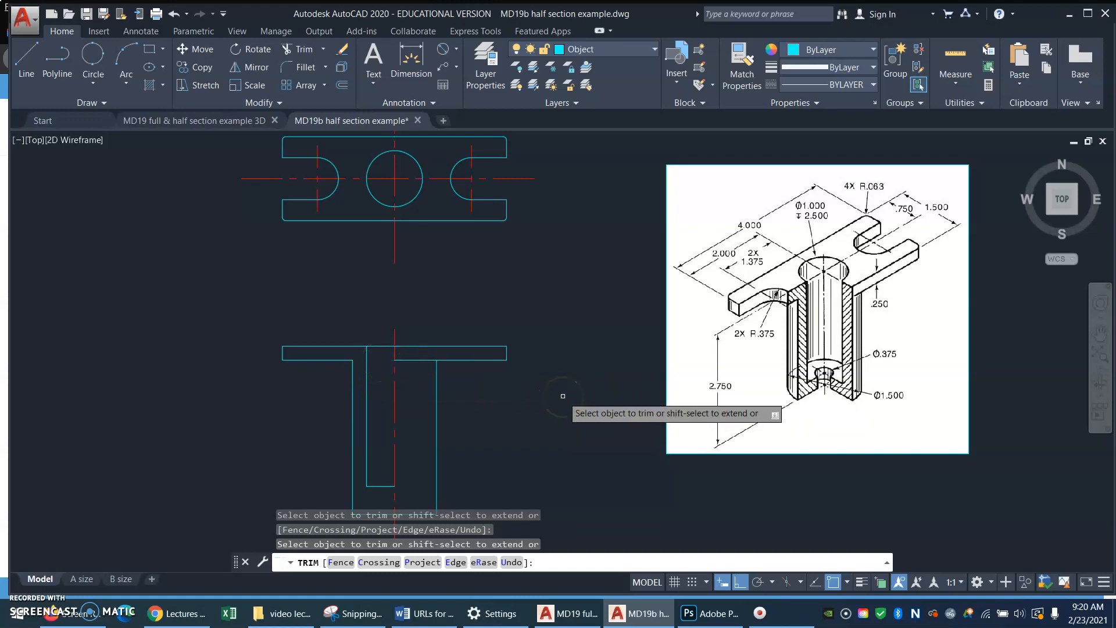
right_click(646, 386)
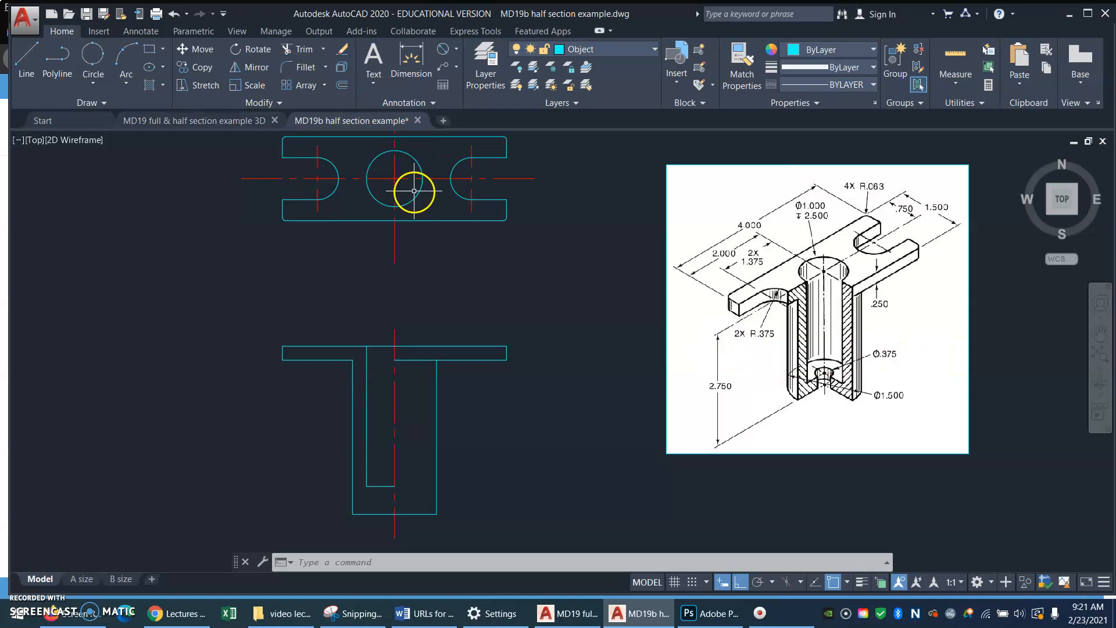
Draw a circle of diameter 1.5 in the top view, centered on the large hole
type("c")
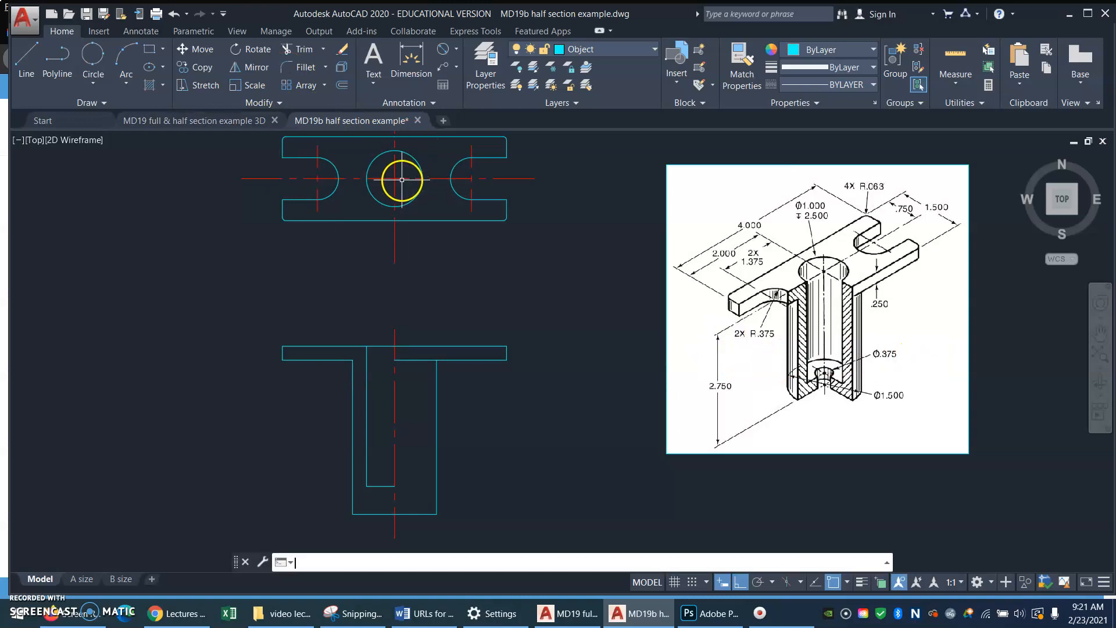
key("Return")
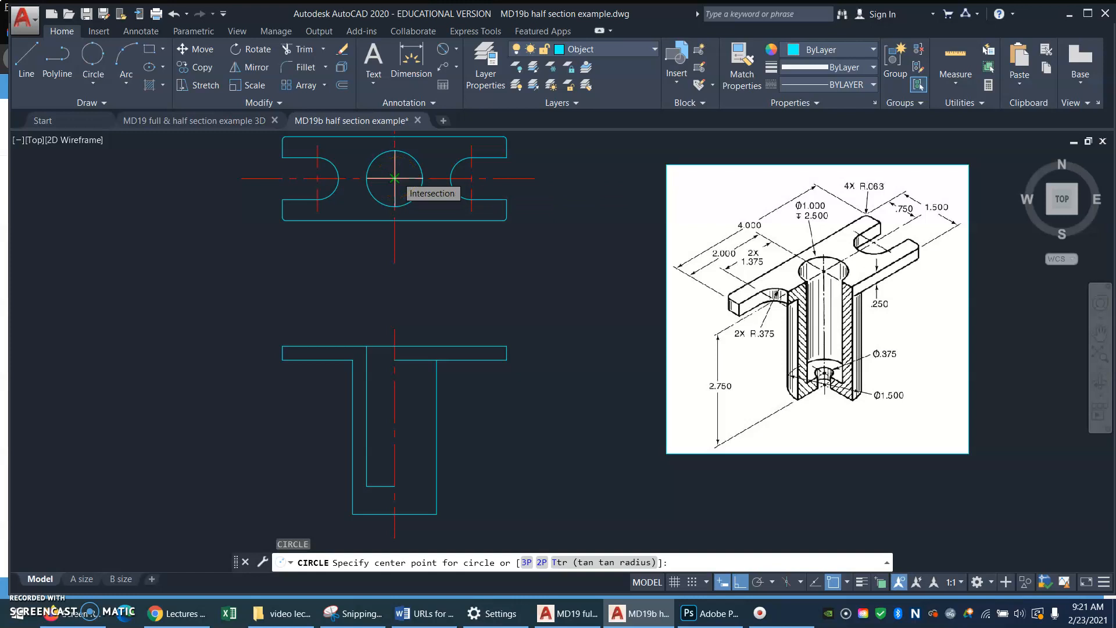
left_click(394, 178)
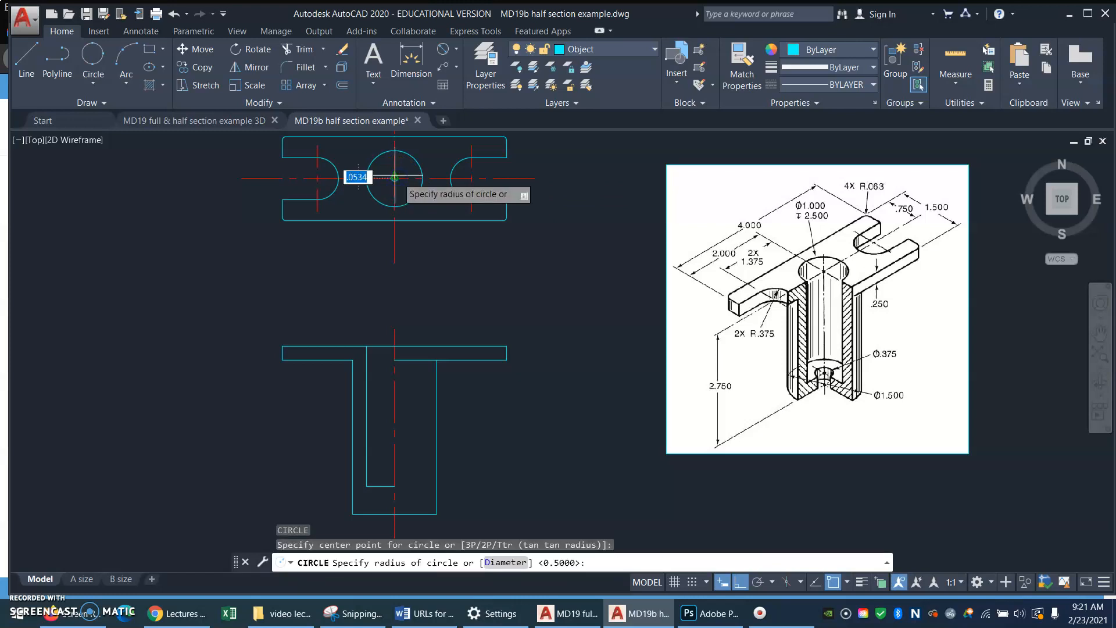
type("d")
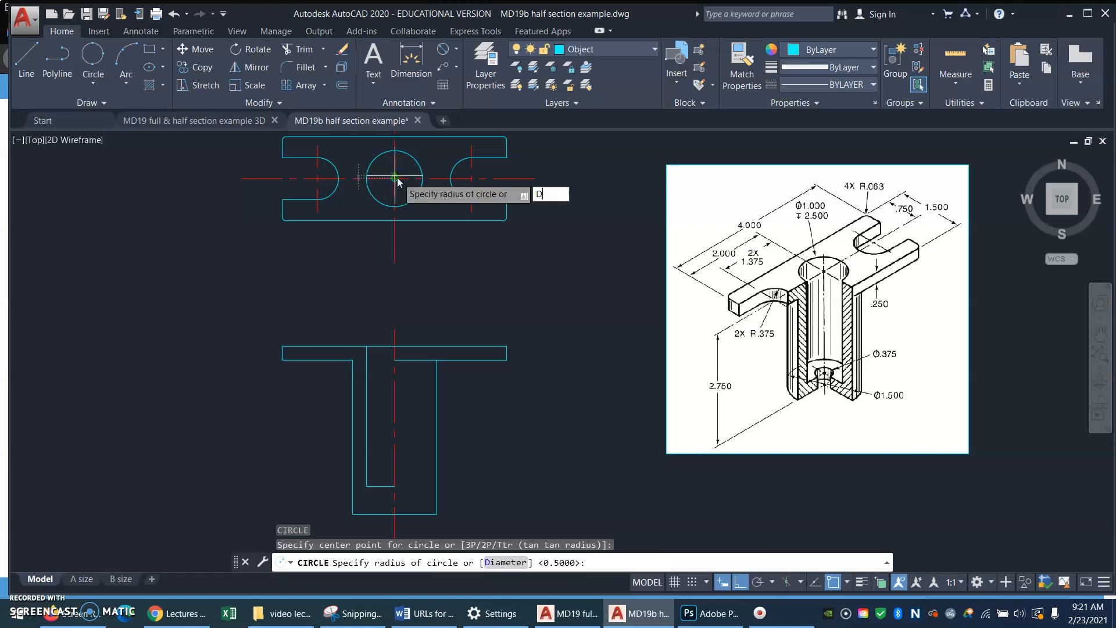
key("Return")
type("1.5")
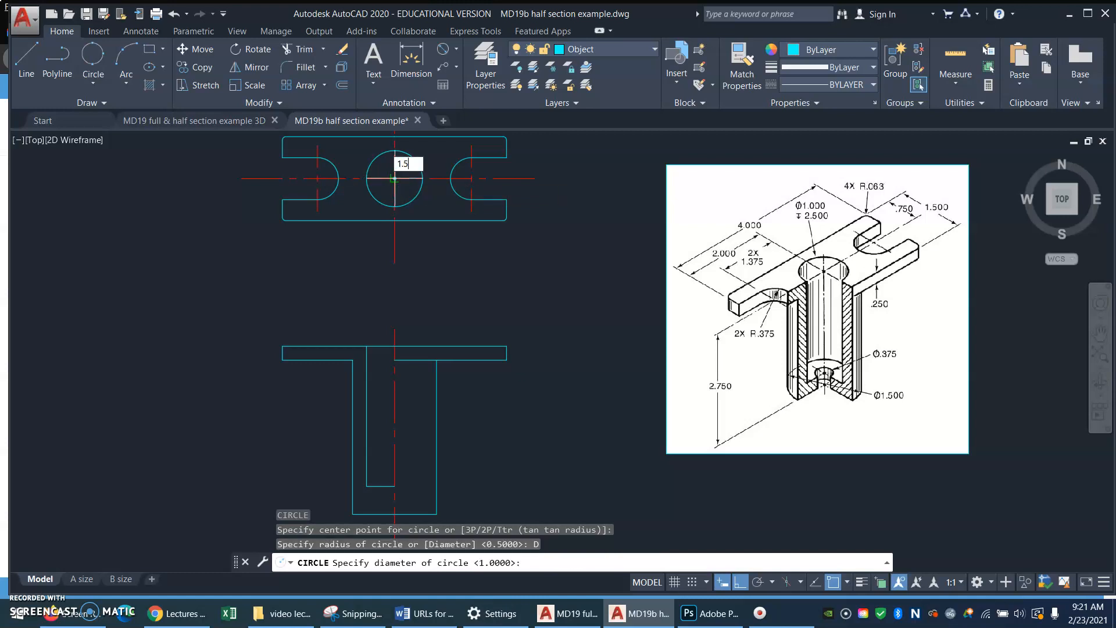
key("Return")
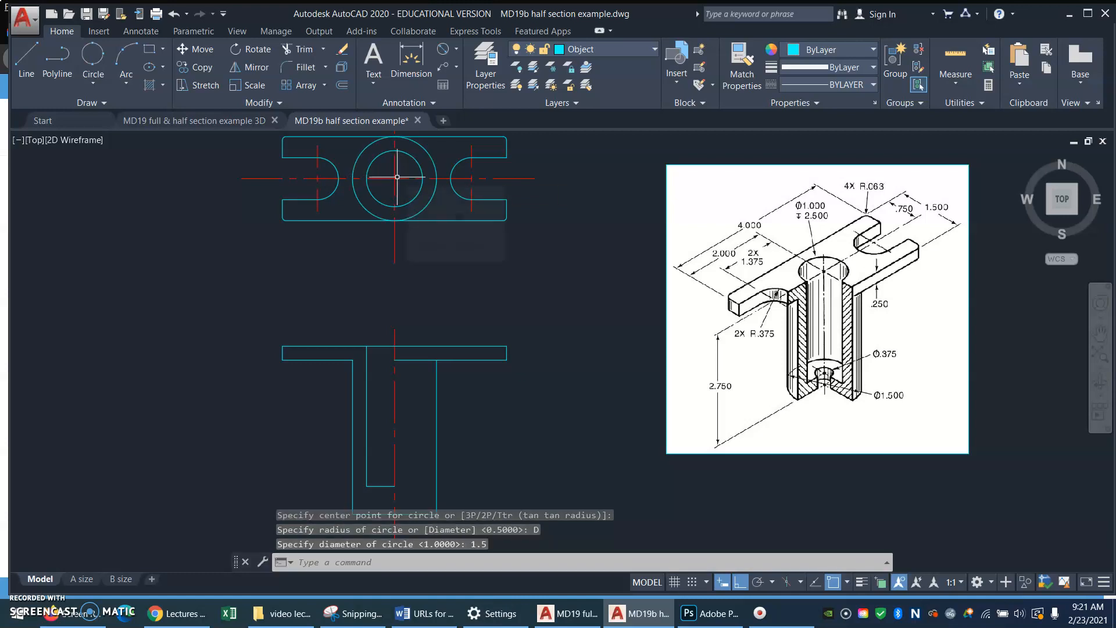
Move the 1.5 diameter circle in the top view to the Hidden layer
left_click(432, 197)
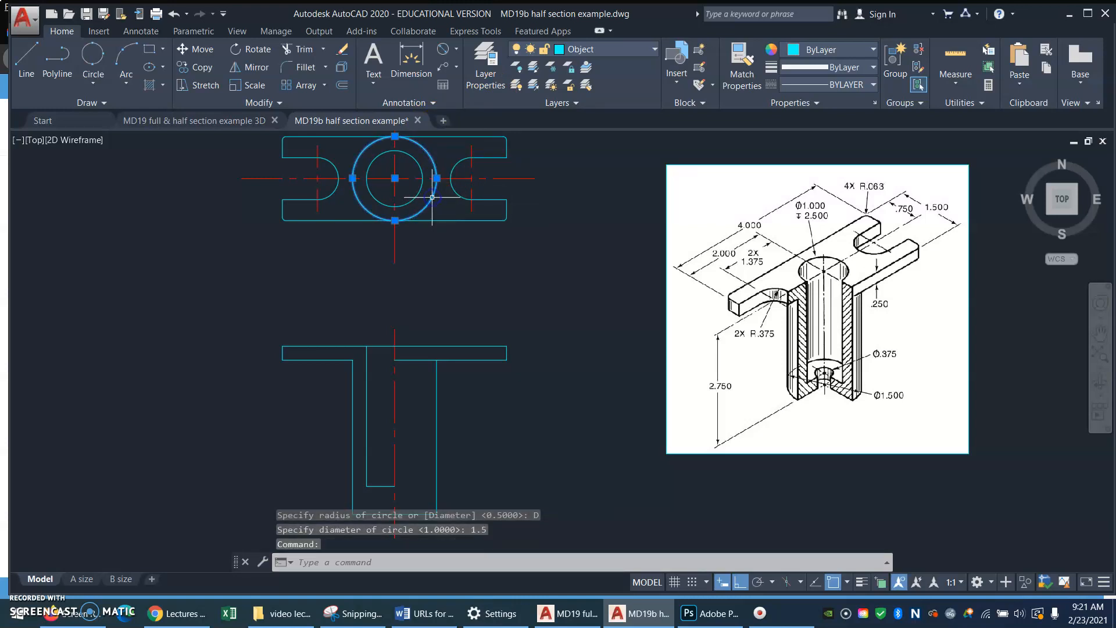
left_click(656, 50)
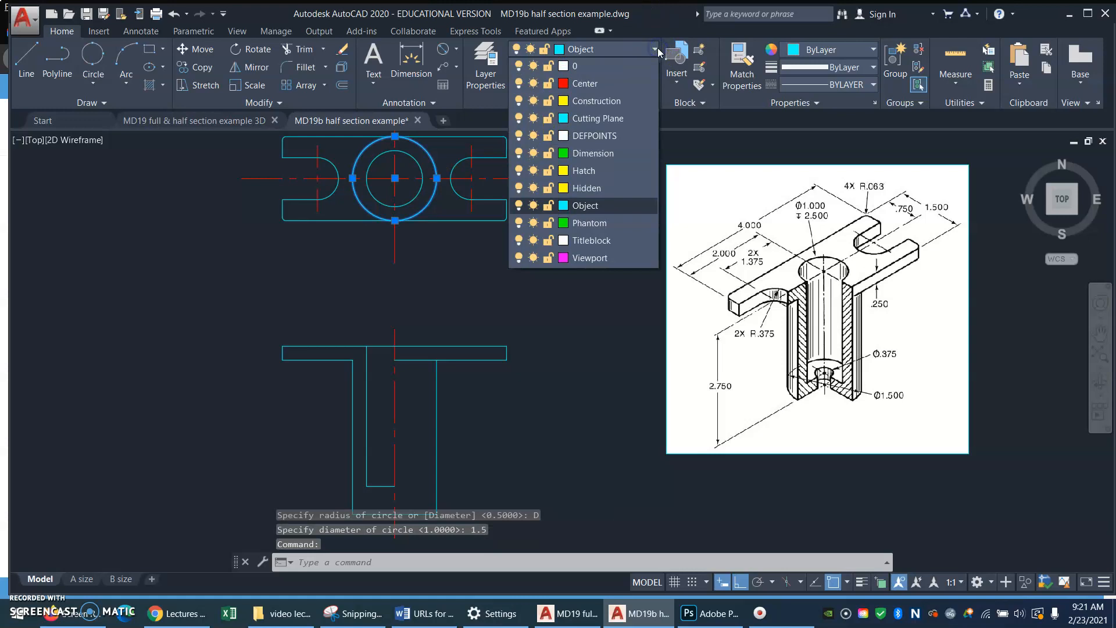
left_click(588, 188)
key("Escape")
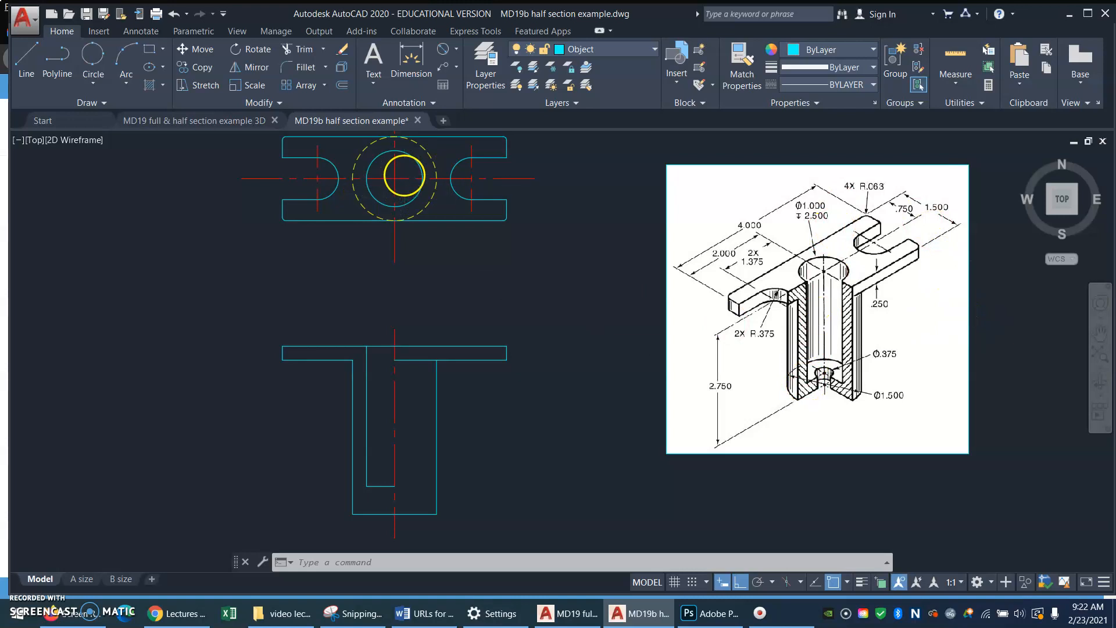
key("Return")
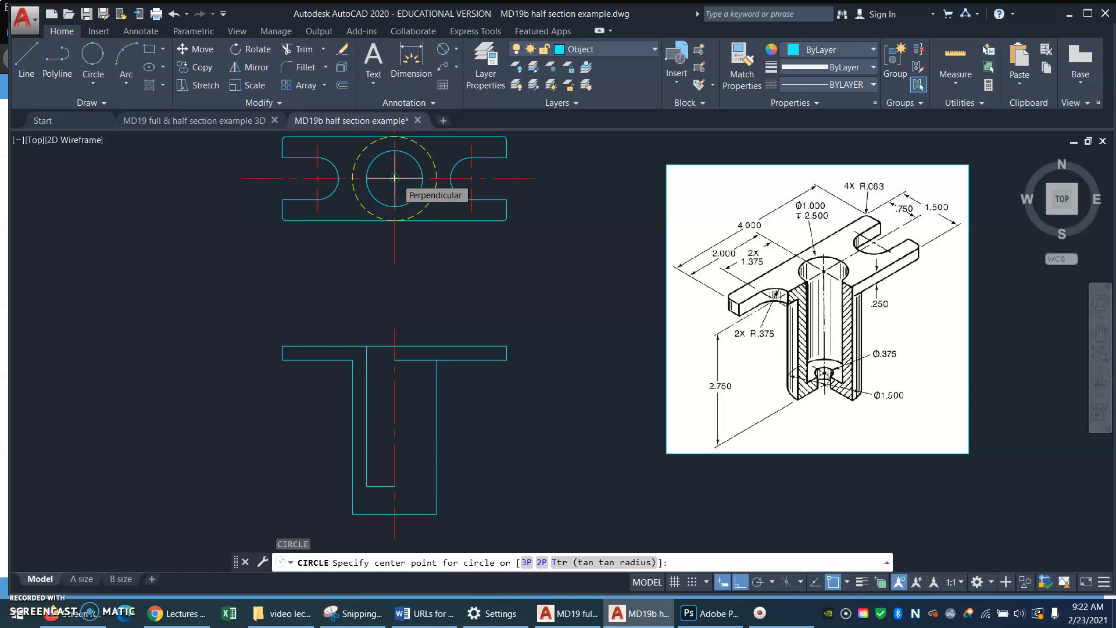
left_click(395, 178)
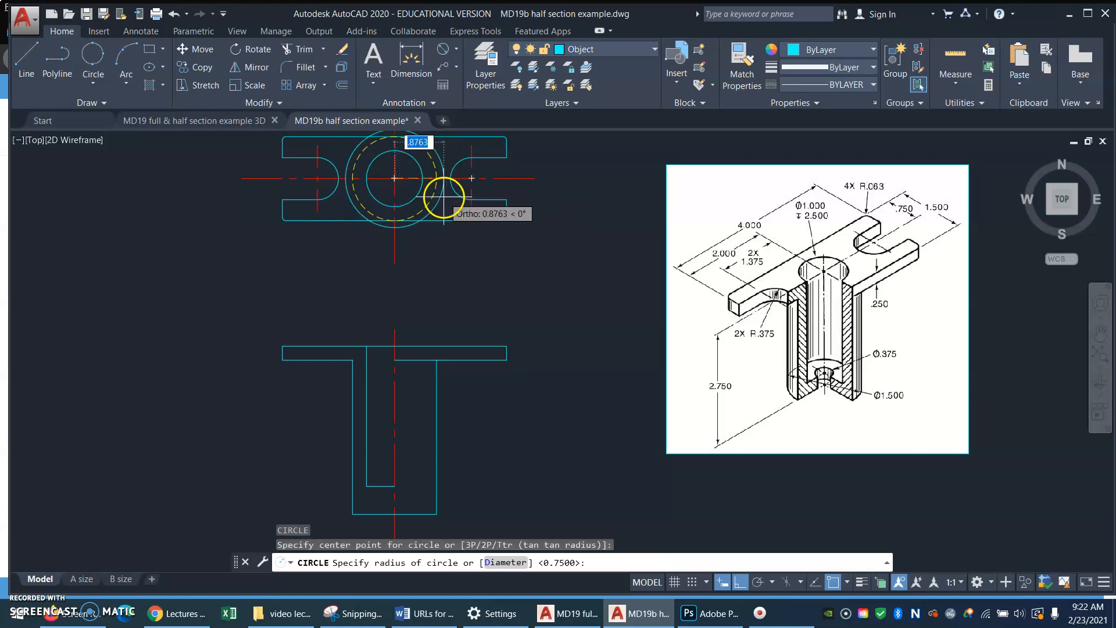
key("Escape")
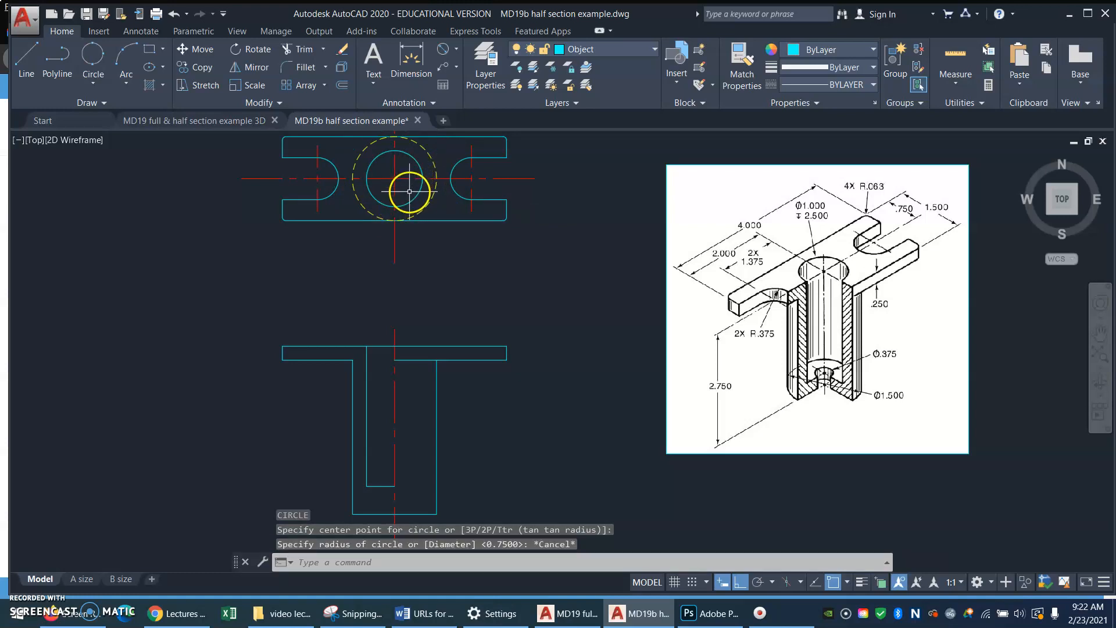
Switch off ortho mode and draw a circle of diameter .375 snapped to the center of the large hole in the top view
key("Return")
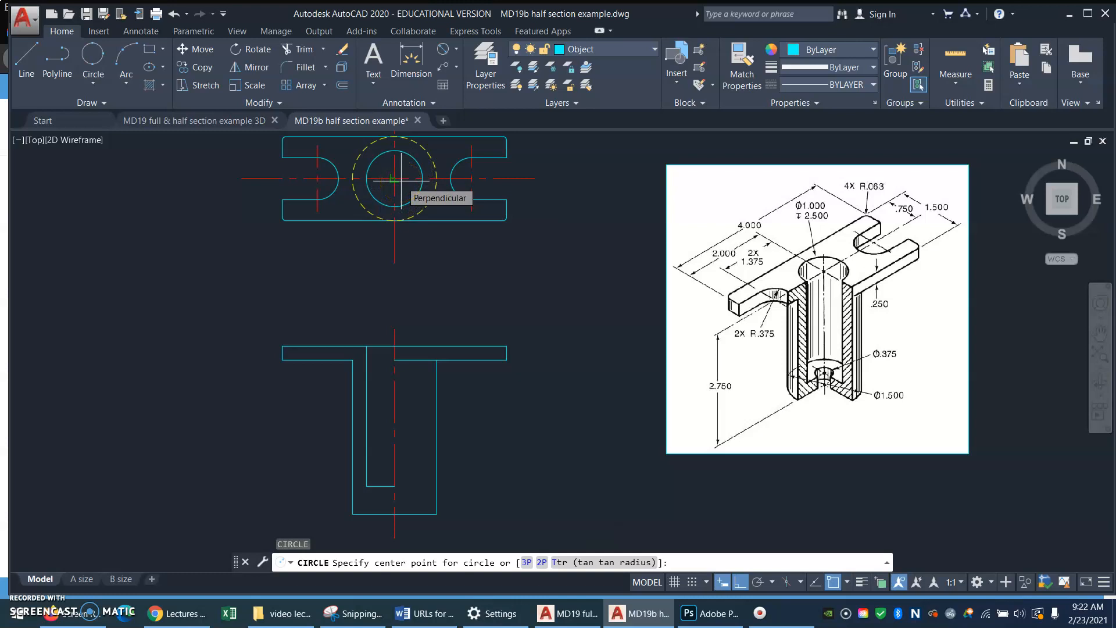
key("F8")
right_click(401, 181, "shift")
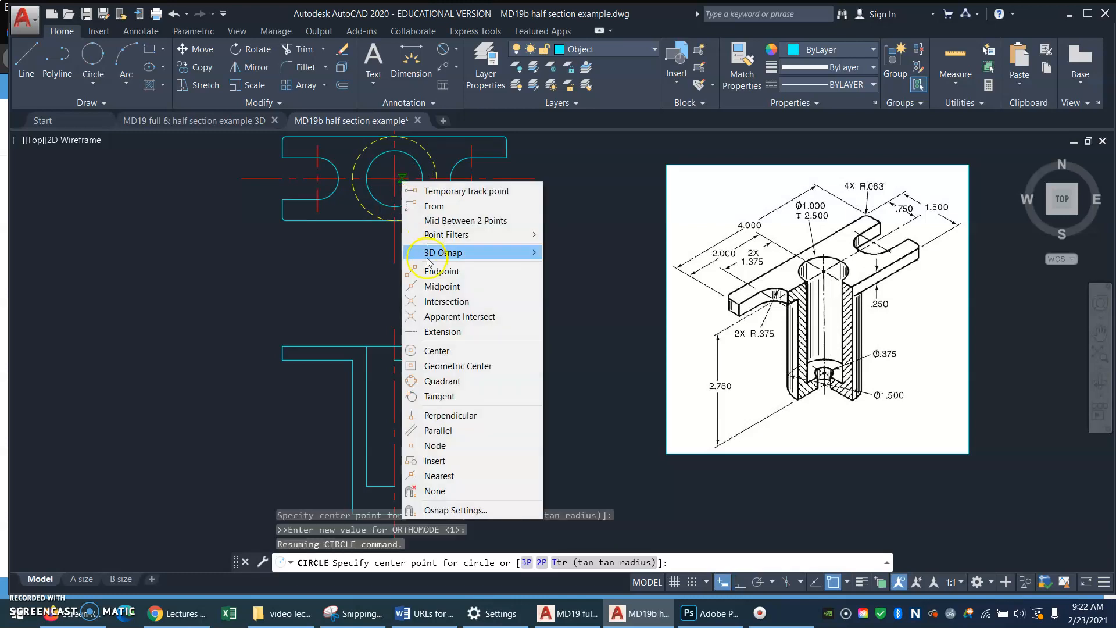
left_click(438, 351)
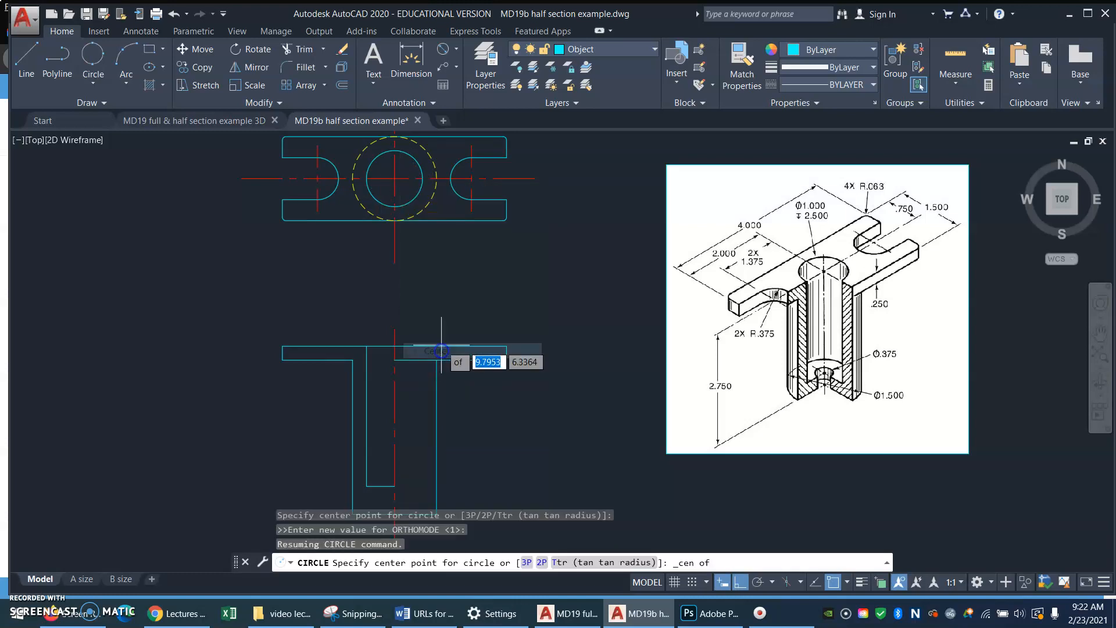
left_click(395, 178)
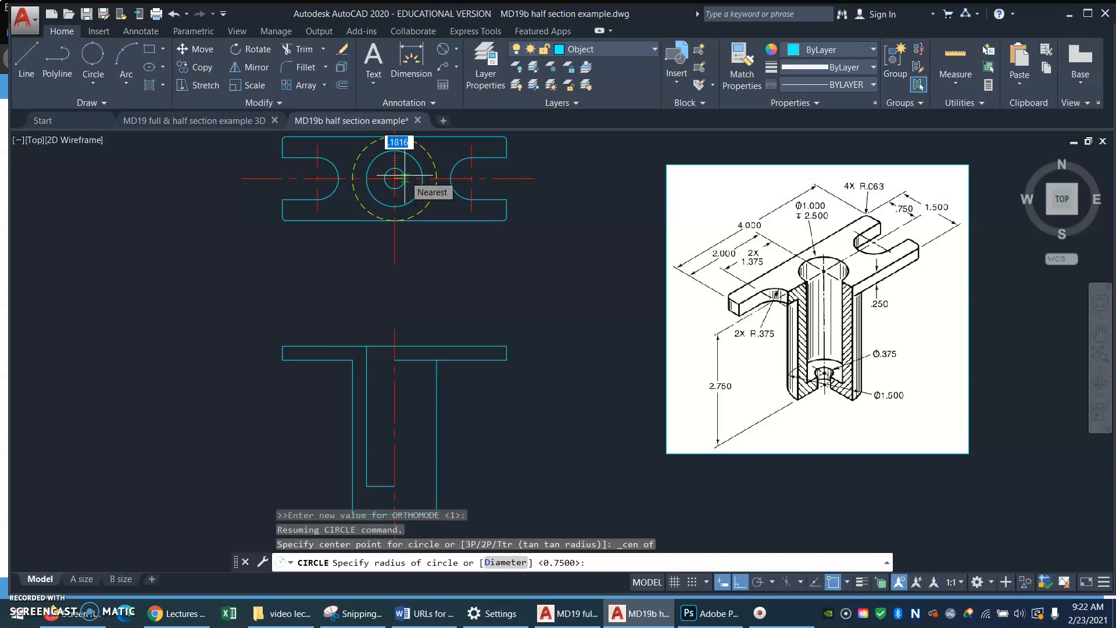
type("D")
key("Return")
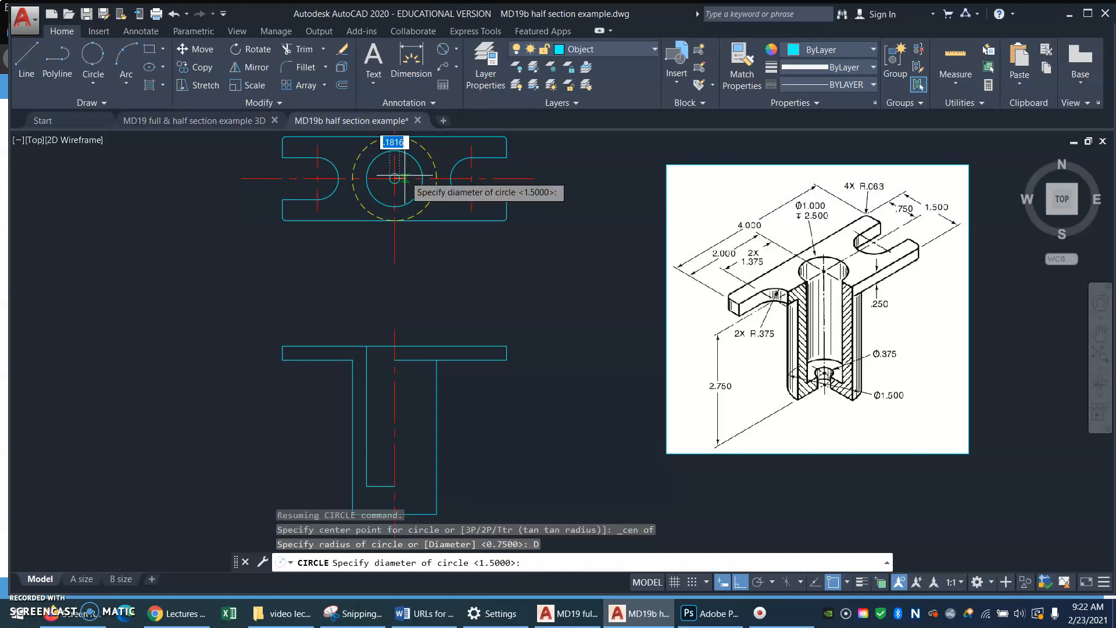
type(".3")
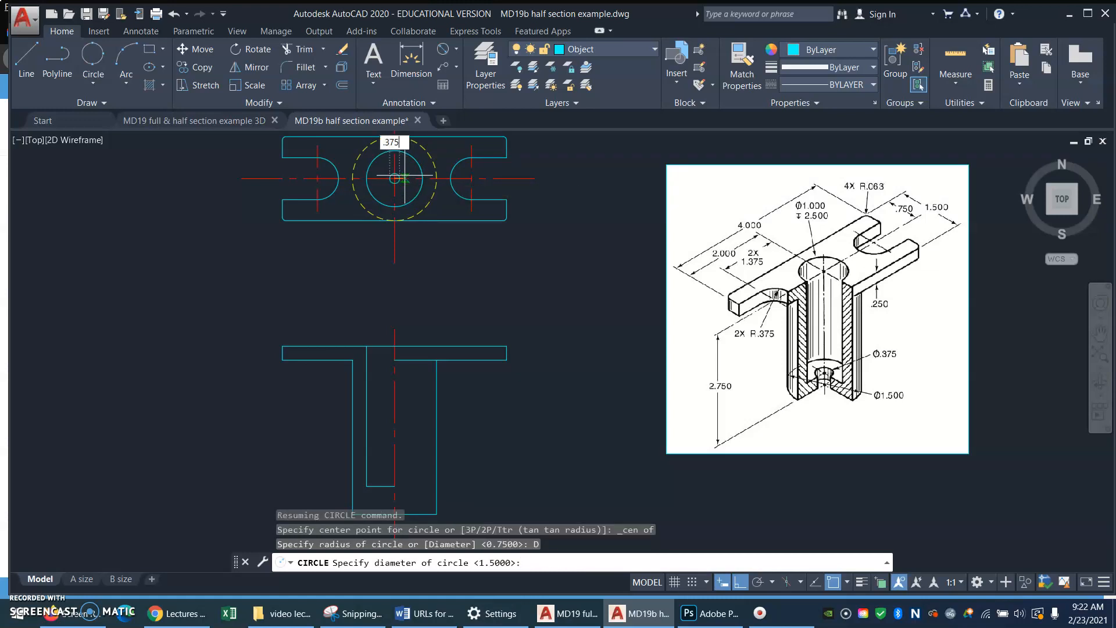
type("75")
key("Return")
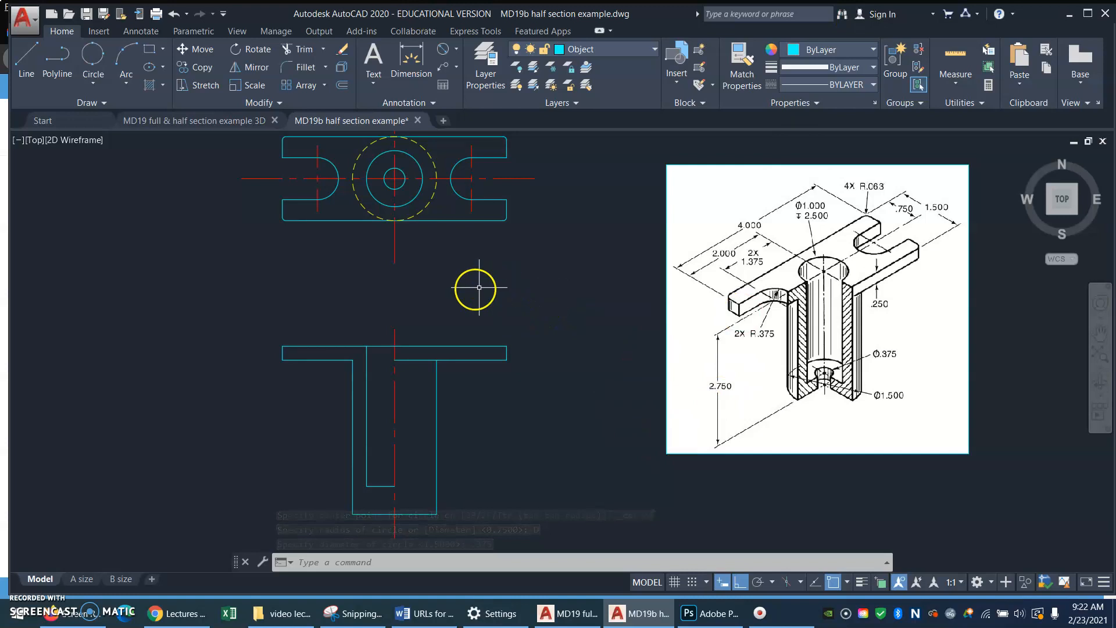
Project a vertical line from the left quadrant of the .375 circle down to the bottom edge of the front view
type("l")
key("Return")
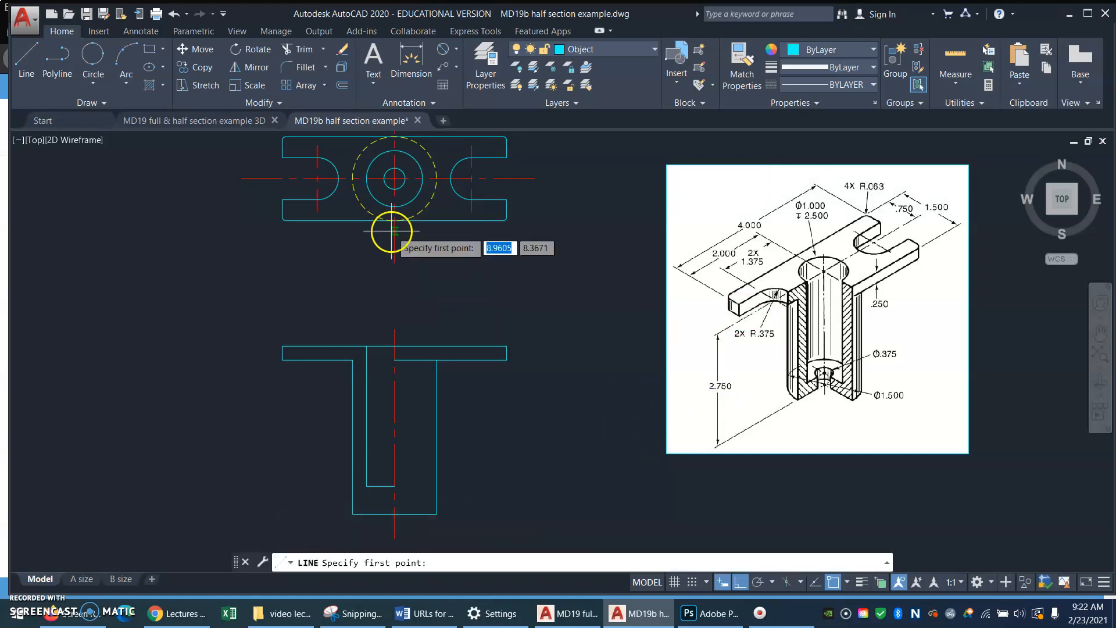
left_click(384, 178)
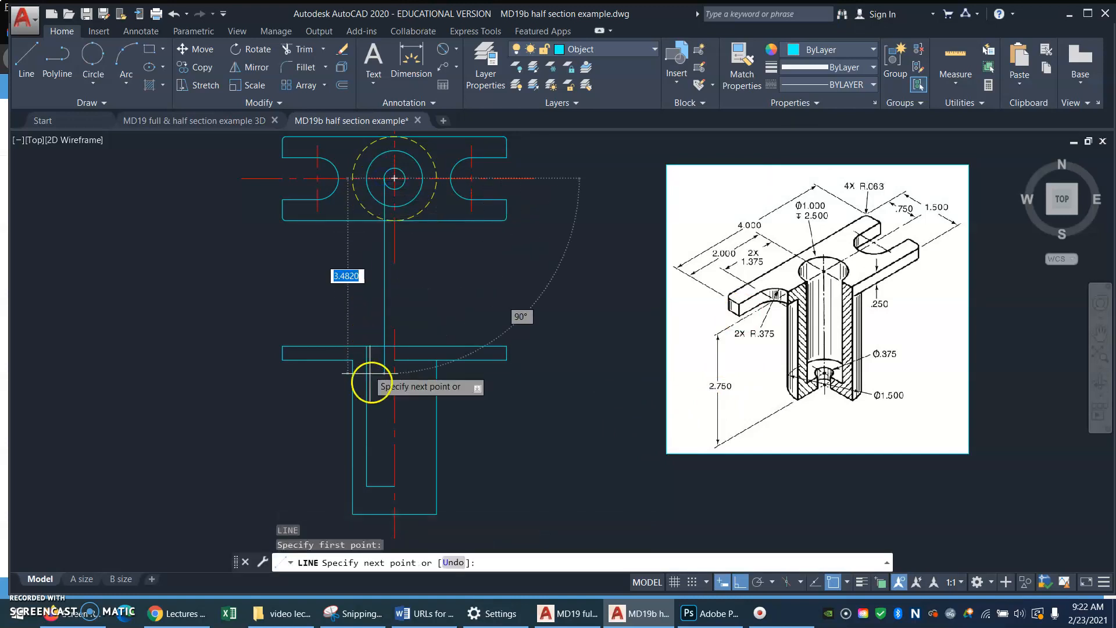
left_click(381, 514)
key("Escape")
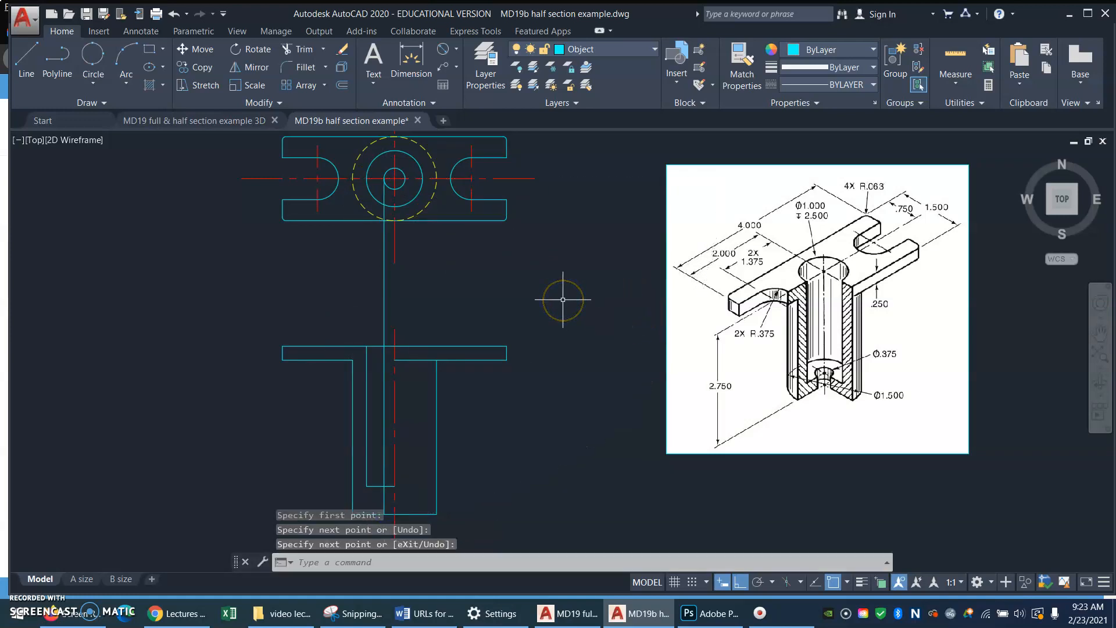
Trim the projected vertical line above the bore's bottom edge in the front view
type("tr")
key("Return")
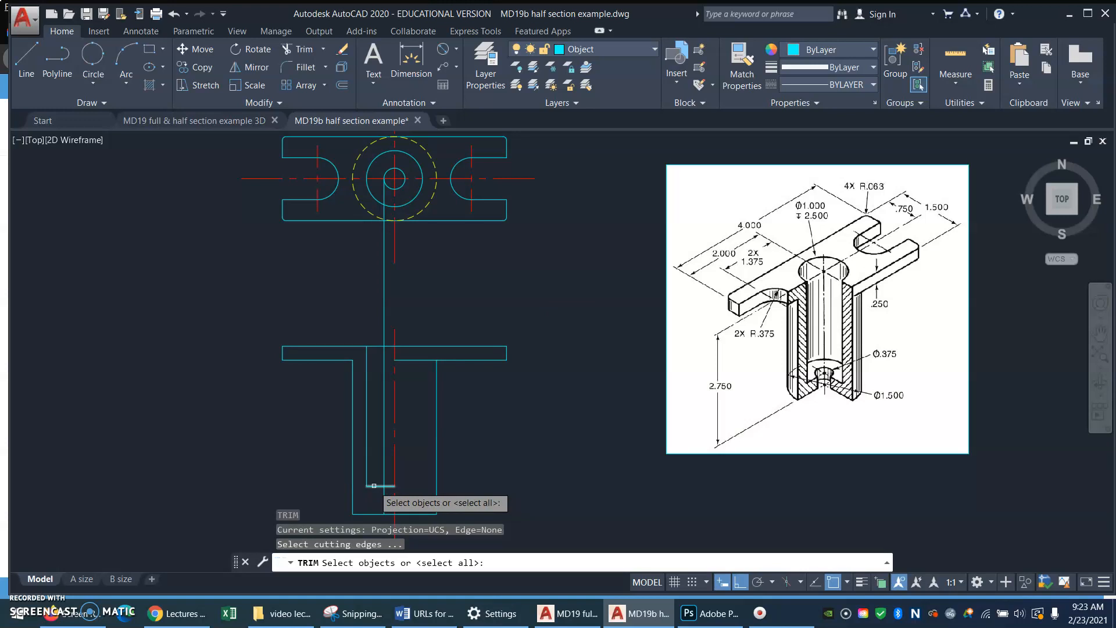
left_click(374, 485)
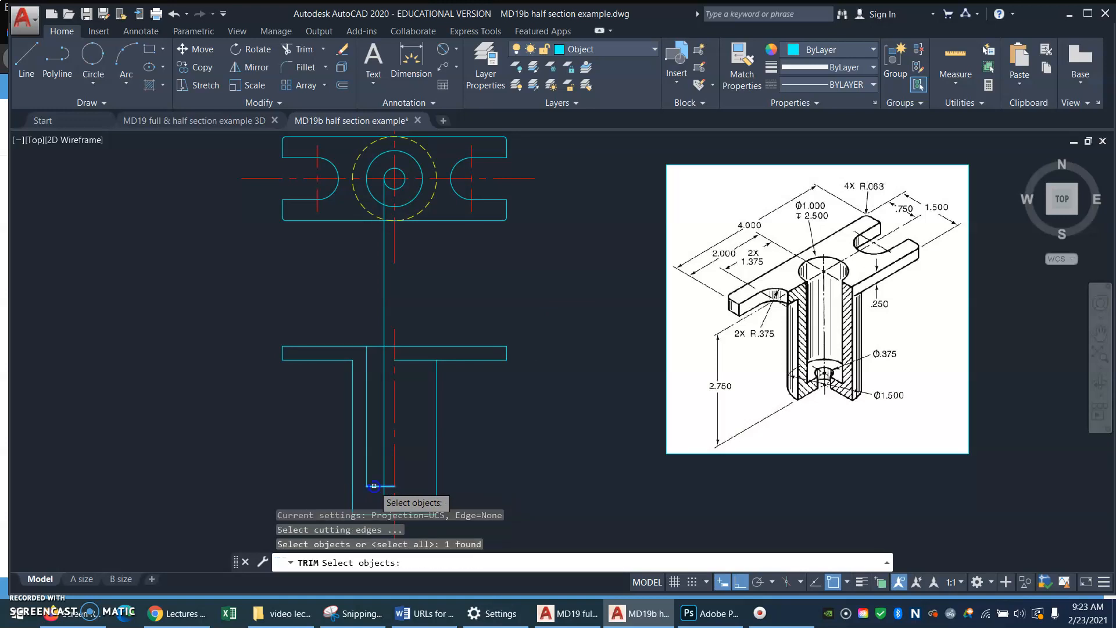
key("Return")
left_click(384, 440)
key("Return")
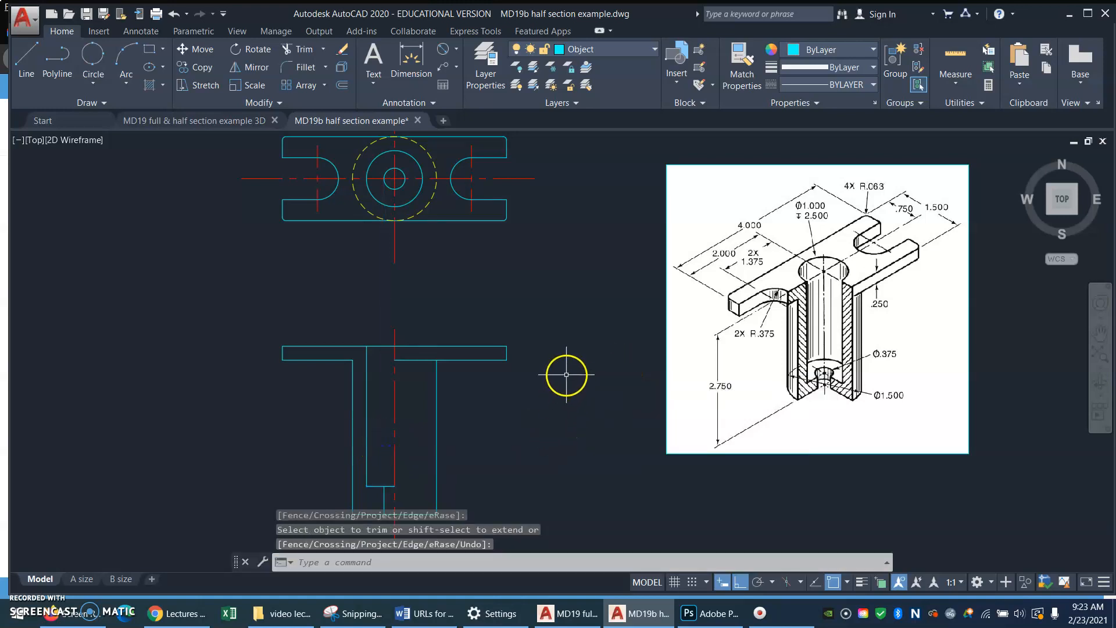
Project a vertical line from the left slot arc's quadrant in the top view down to the bottom edge of the front view's flange
type("z")
key("Return")
key("Return")
scroll(574, 365, "down", 1)
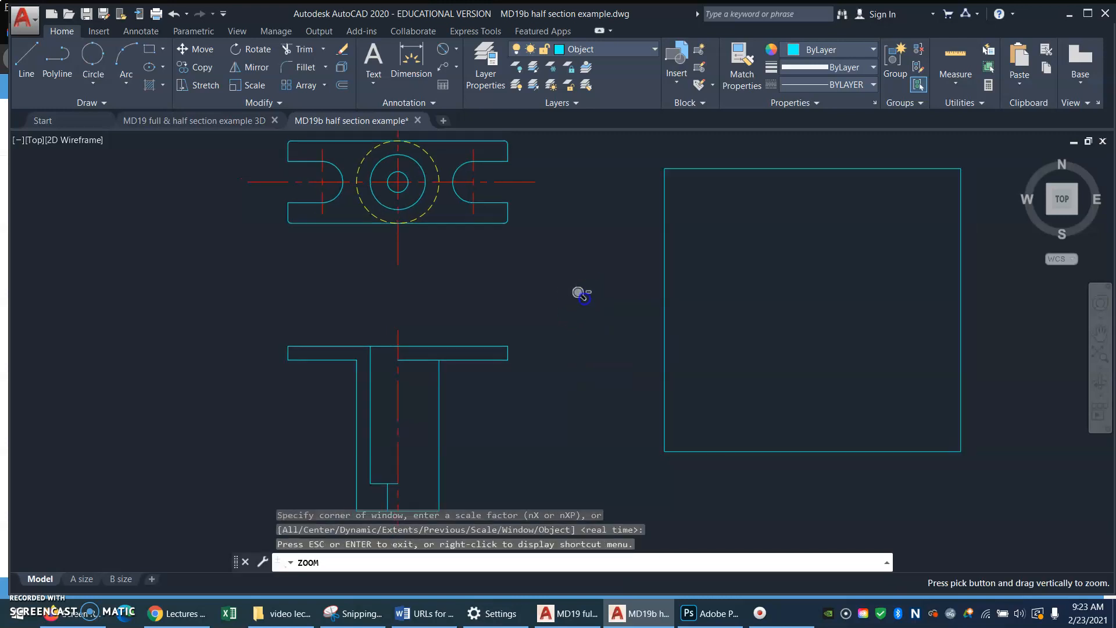
key("Escape")
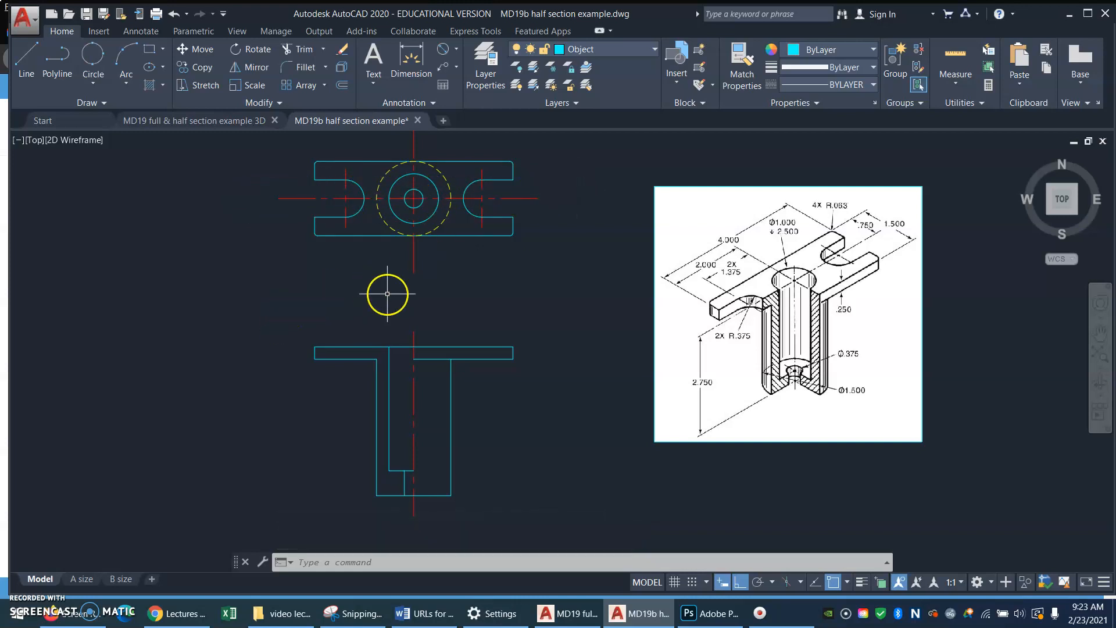
type("l")
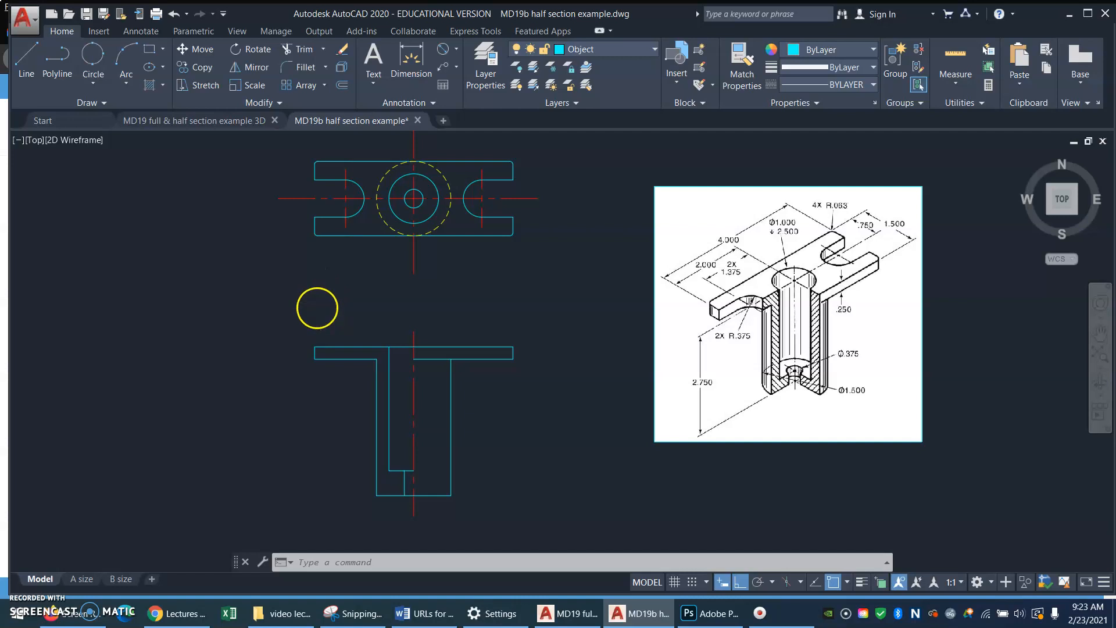
key("Return")
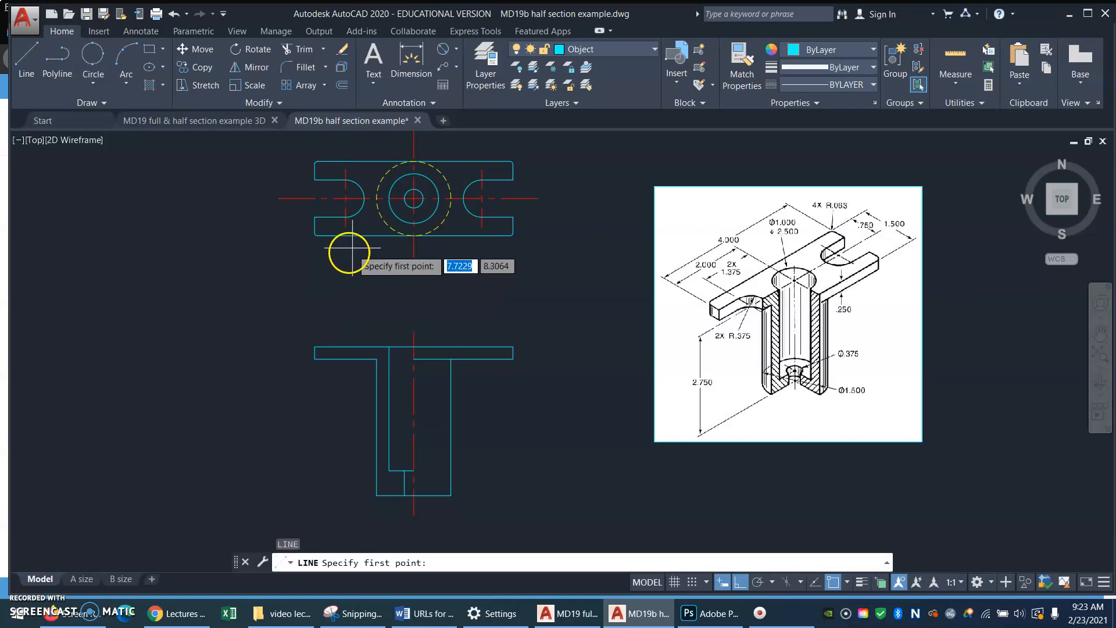
right_click(364, 198, "shift")
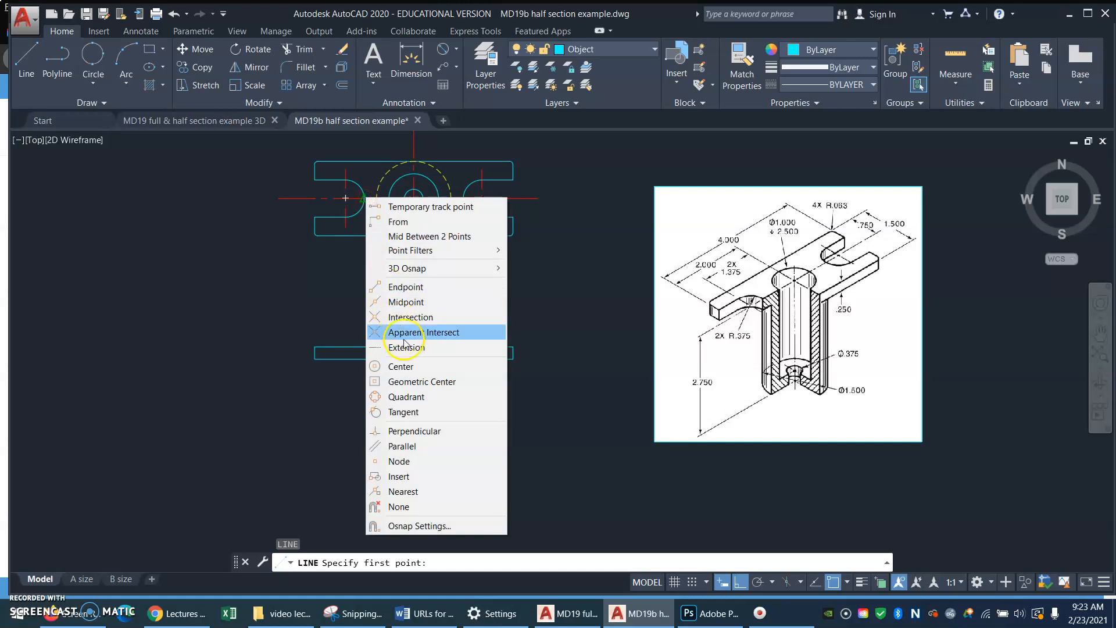
left_click(415, 398)
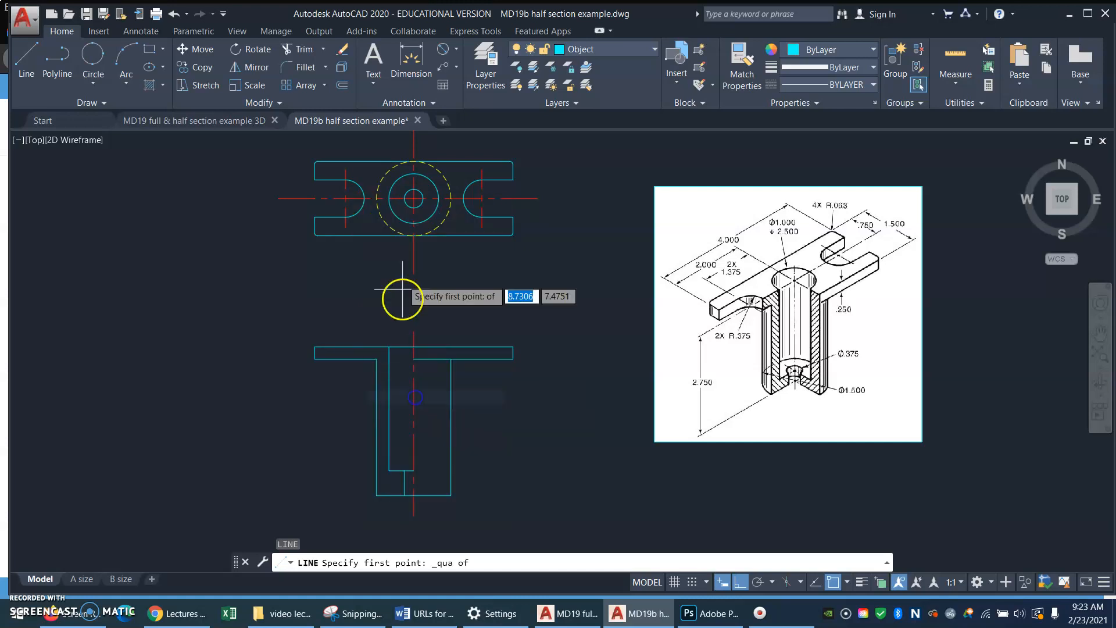
left_click(369, 198)
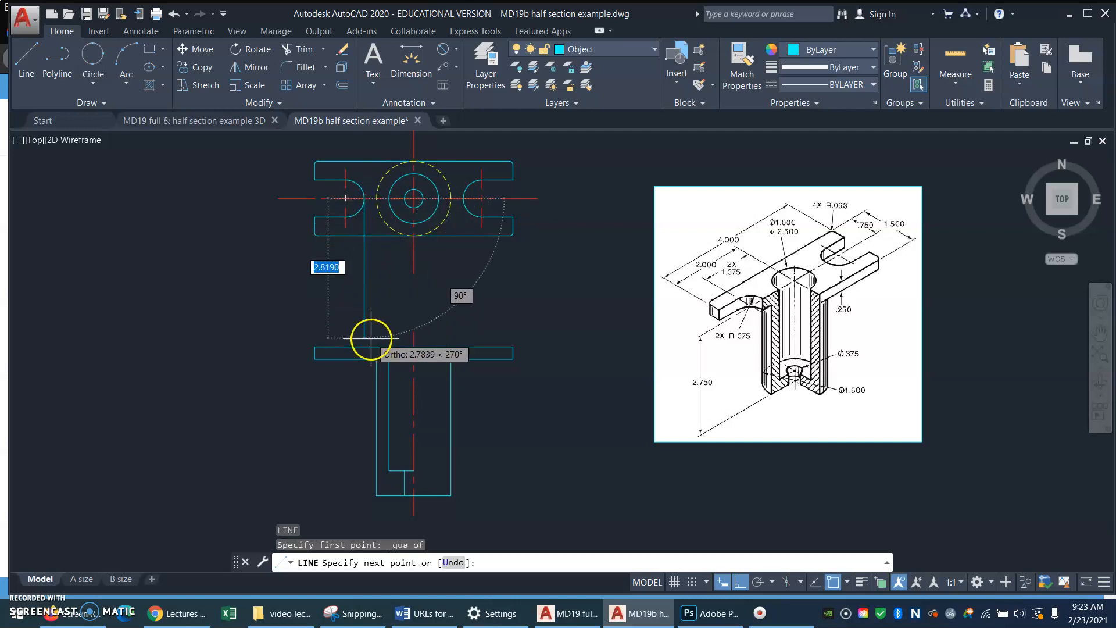
left_click(363, 357)
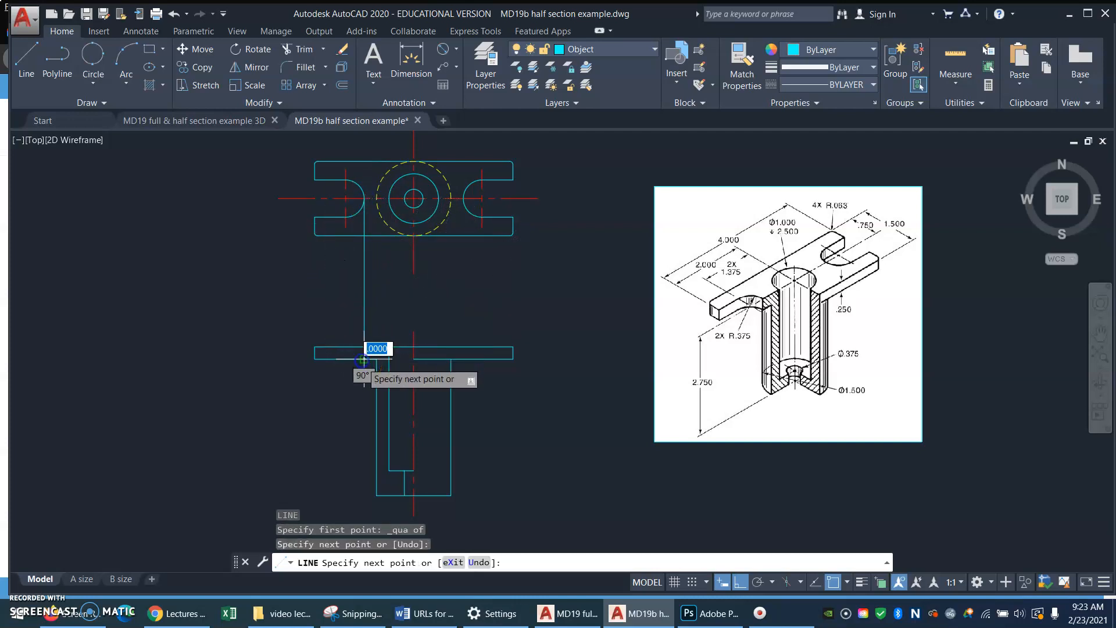
key("Return")
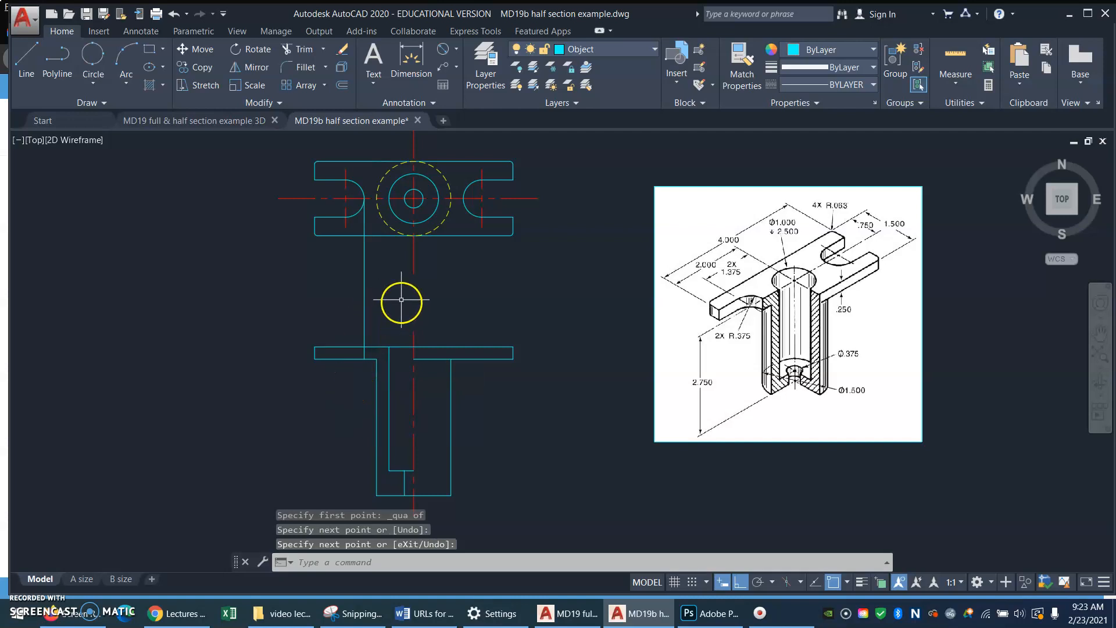
Trim the projected slot line above the flange's top edge in the front view
key("Return")
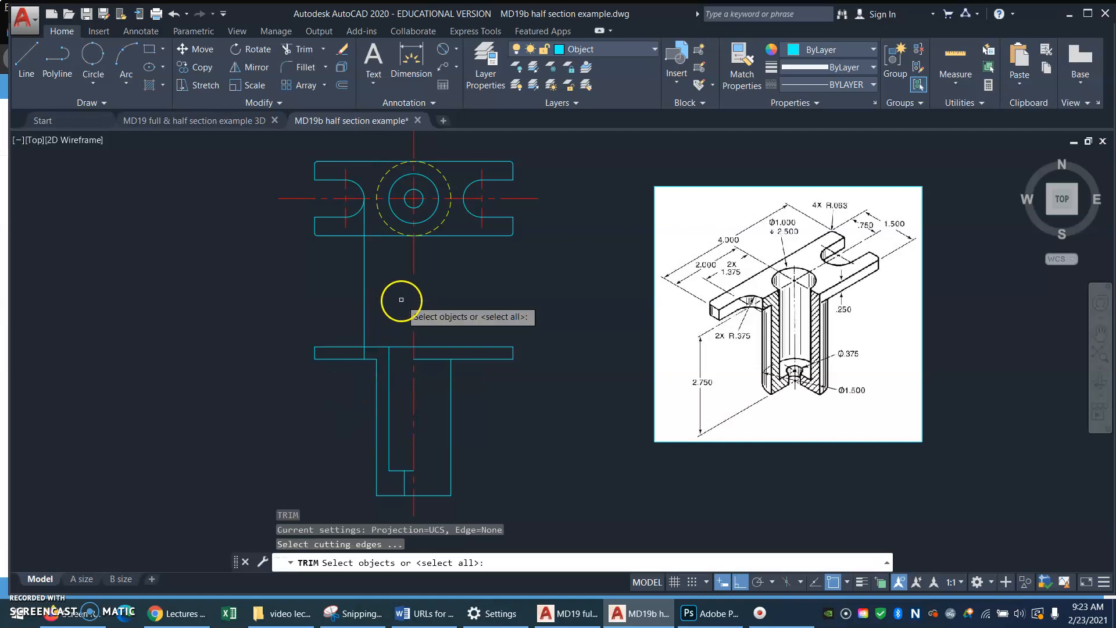
left_click(347, 345)
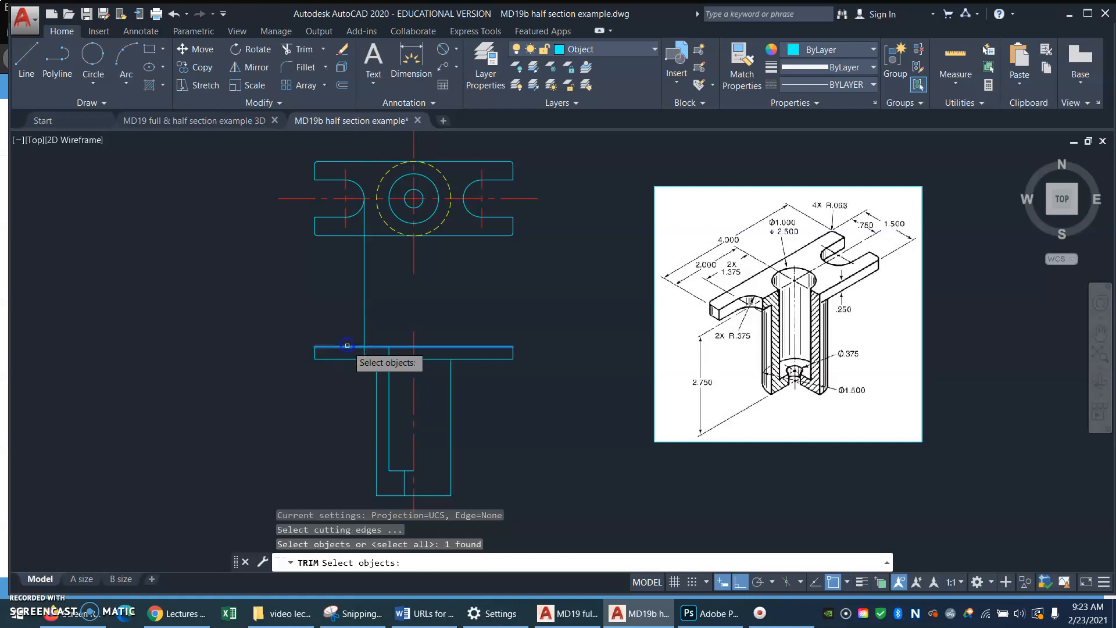
key("Return")
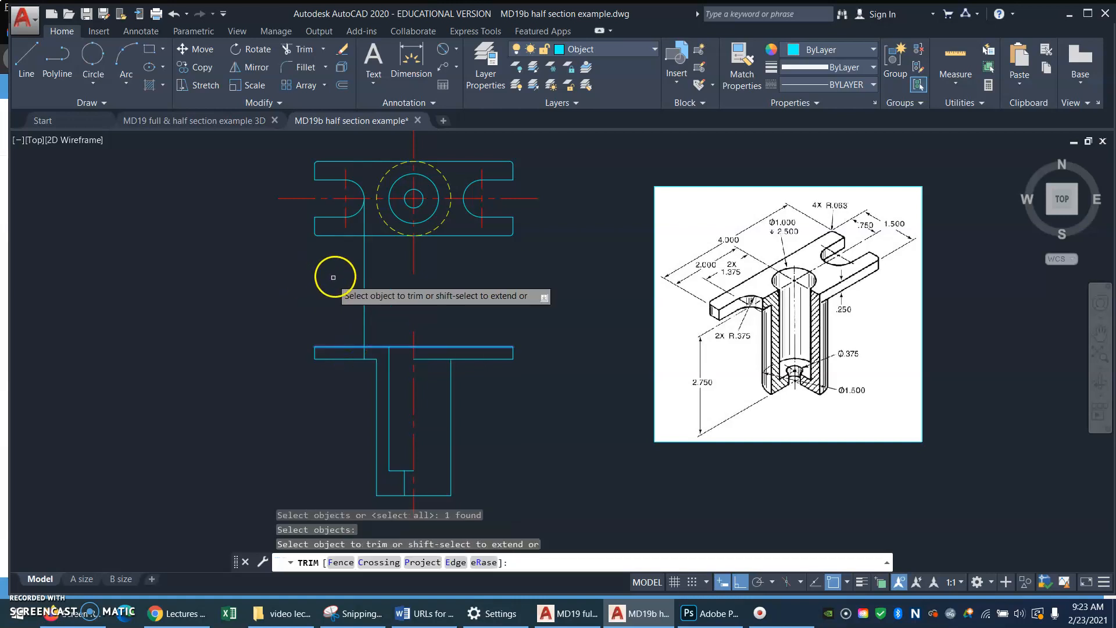
left_click(364, 257)
key("Return")
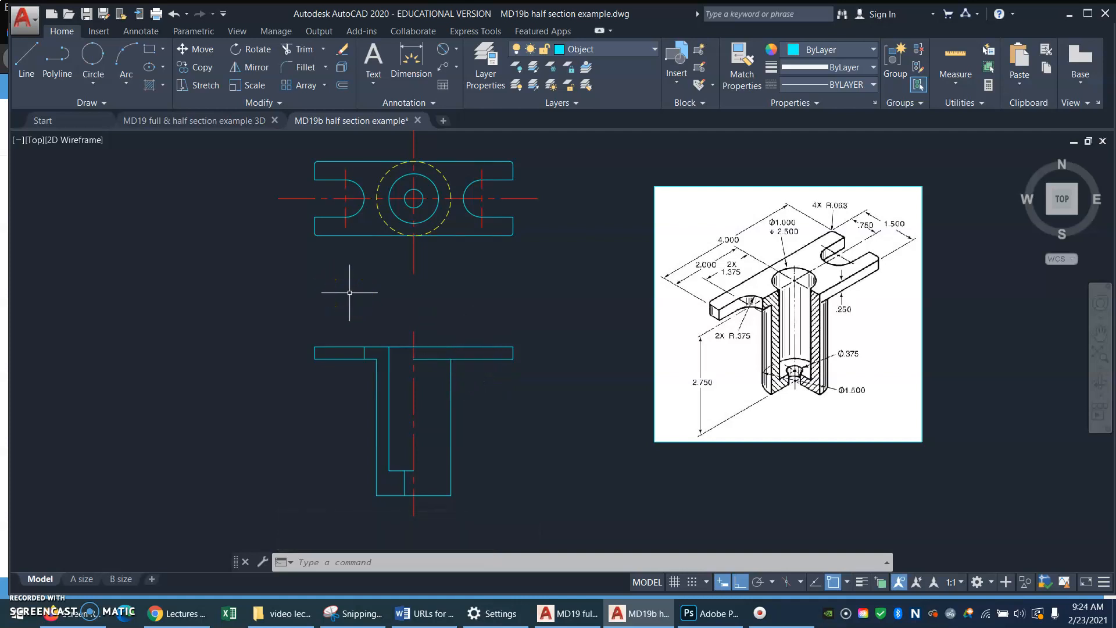
Draw a short vertical line across the left side of the front view's flange, aligned with the left slot's centerline in the top view
type("l")
key("Return")
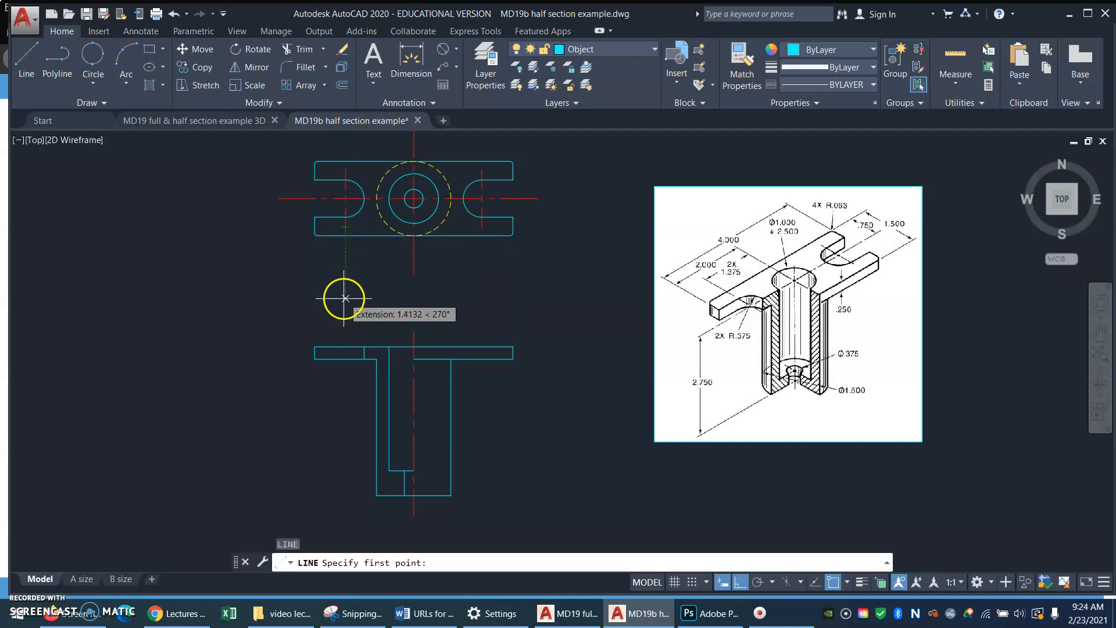
left_click(345, 332)
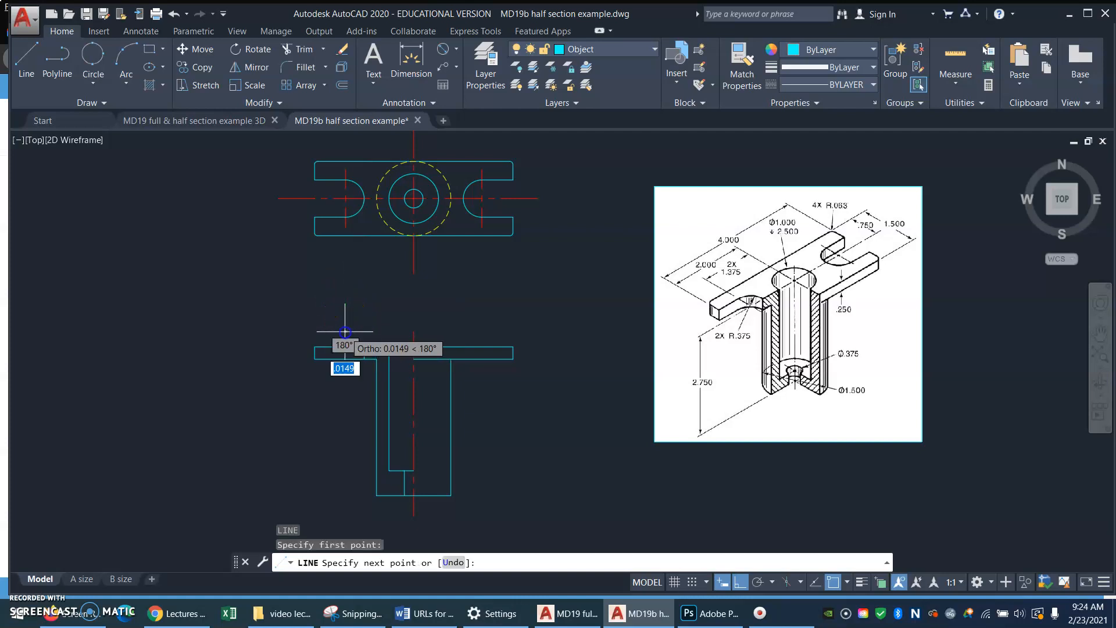
left_click(342, 373)
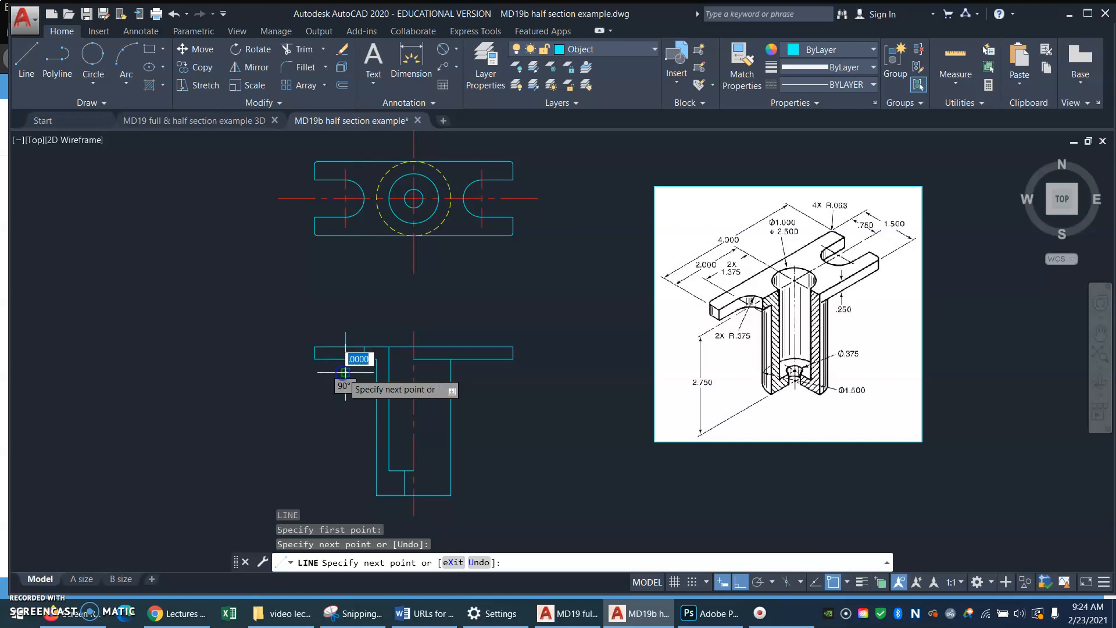
key("Return")
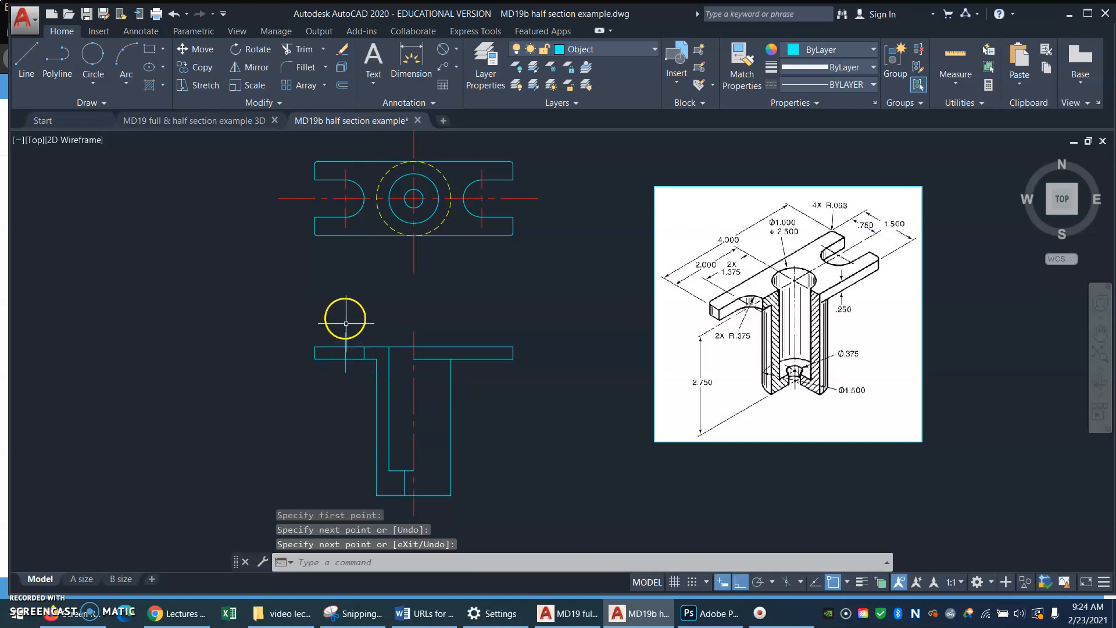
Move the short vertical line across the left flange to the Center layer
left_click(346, 332)
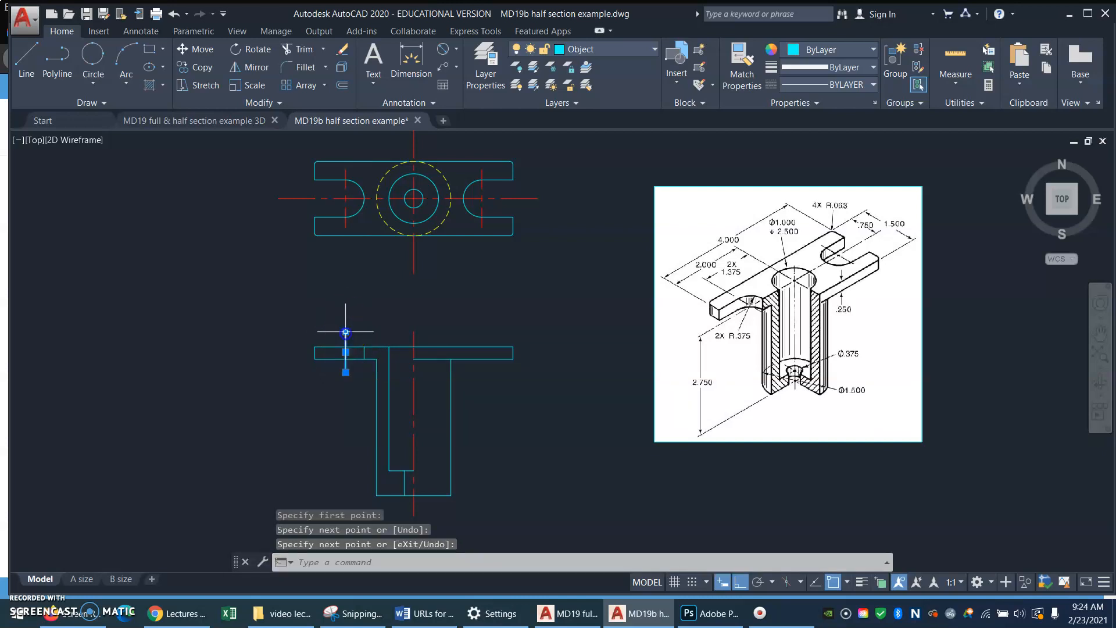
left_click(652, 48)
left_click(610, 87)
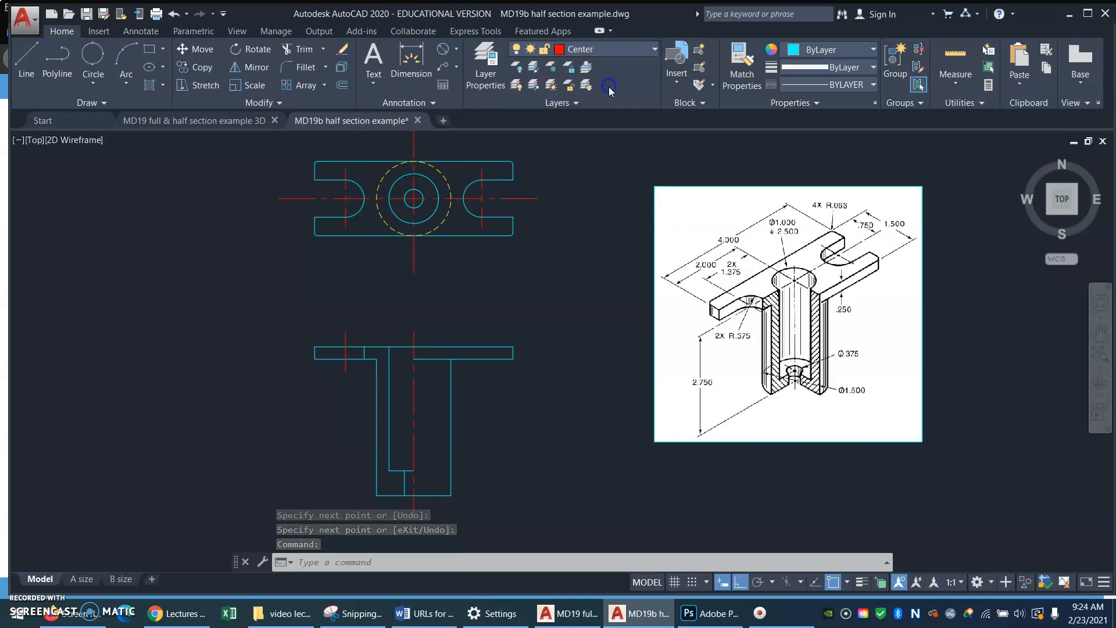
key("Escape")
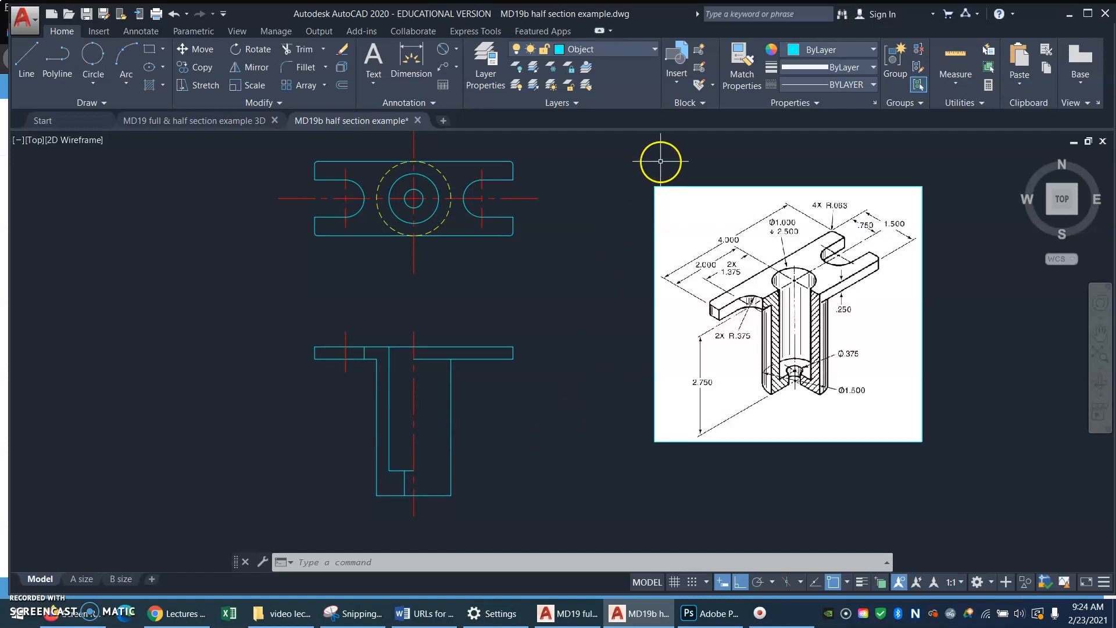
Make Hatch the current layer and hatch the cut area on the front view's left half with ANSI31 at scale 1
left_click(654, 48)
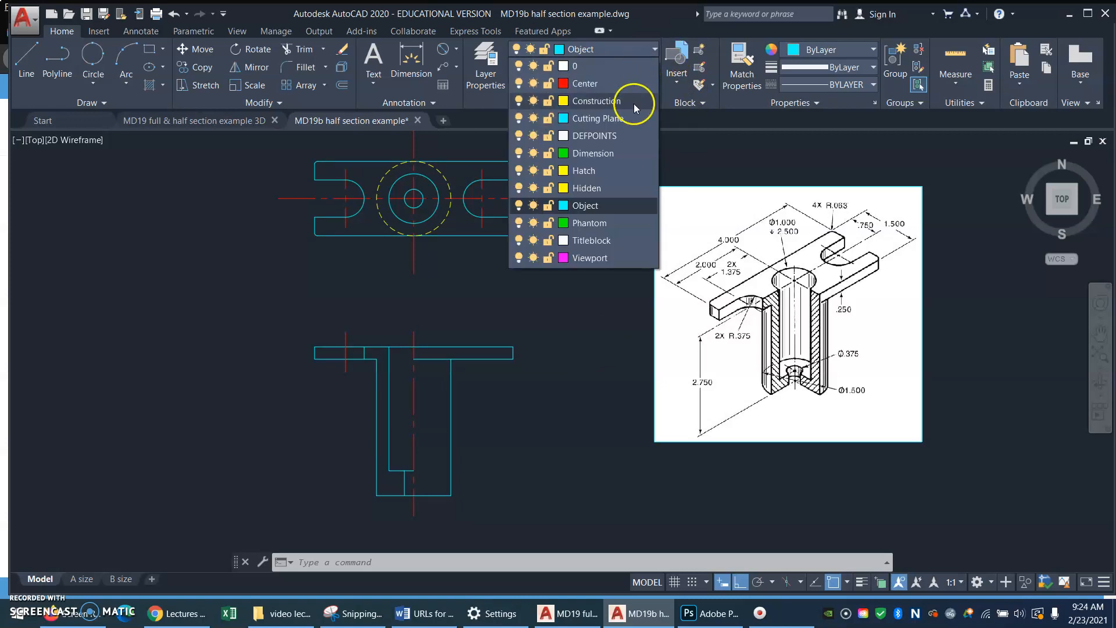
left_click(605, 171)
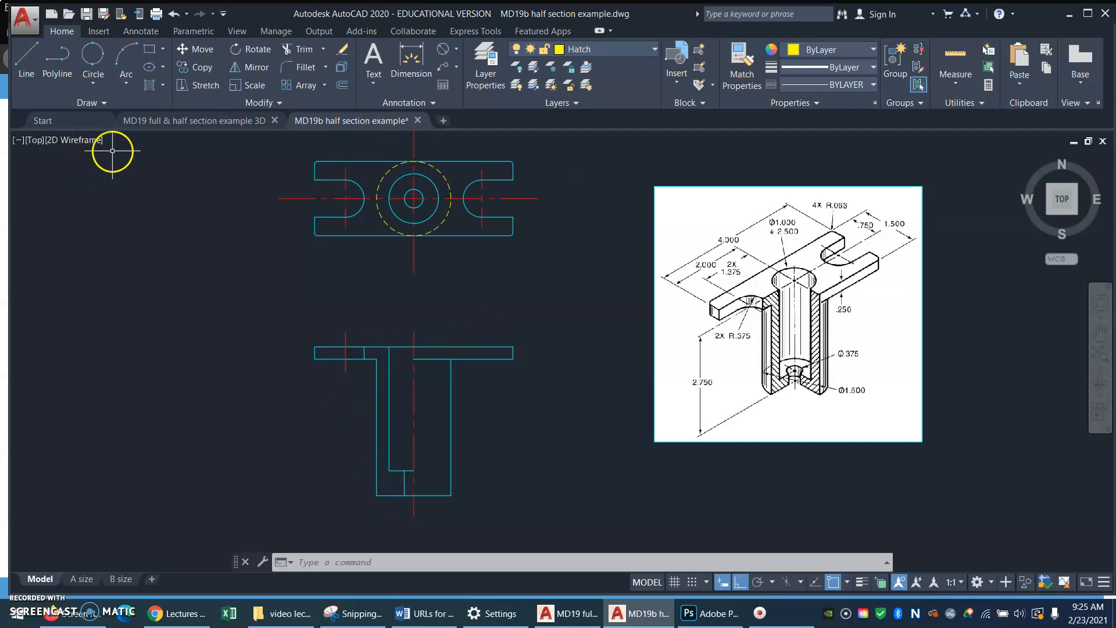
left_click(153, 86)
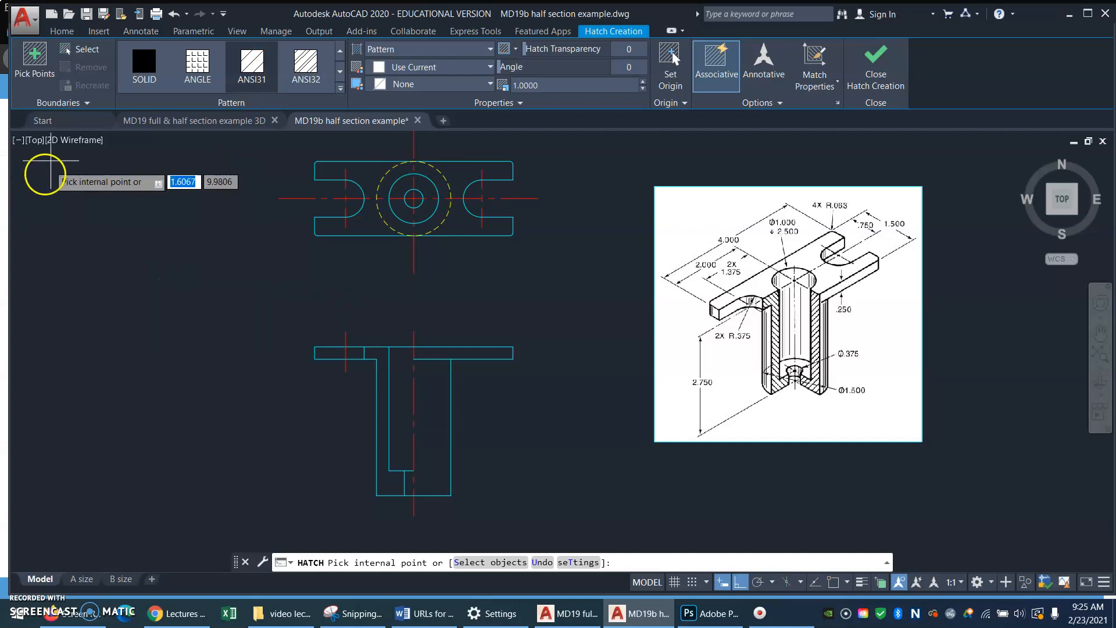
left_click(36, 54)
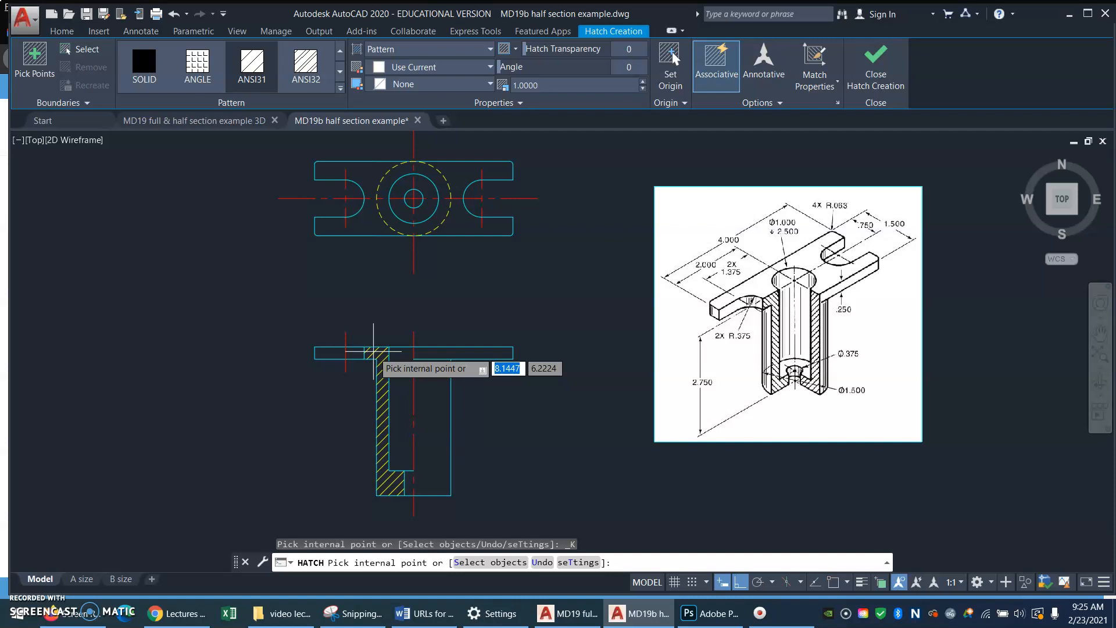
left_click(373, 353)
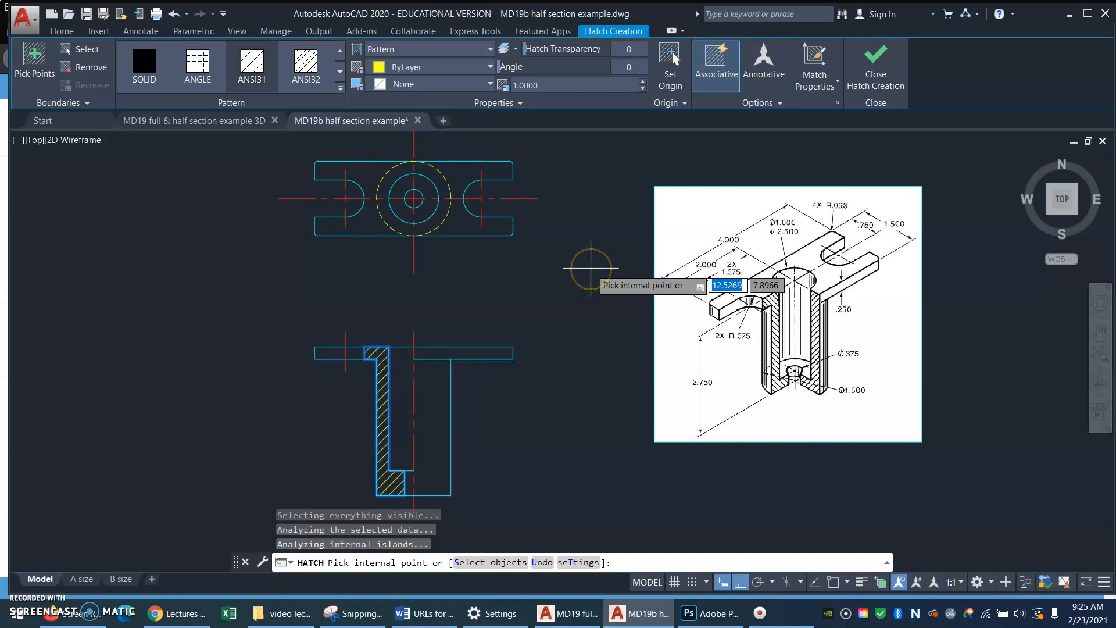
key("Return")
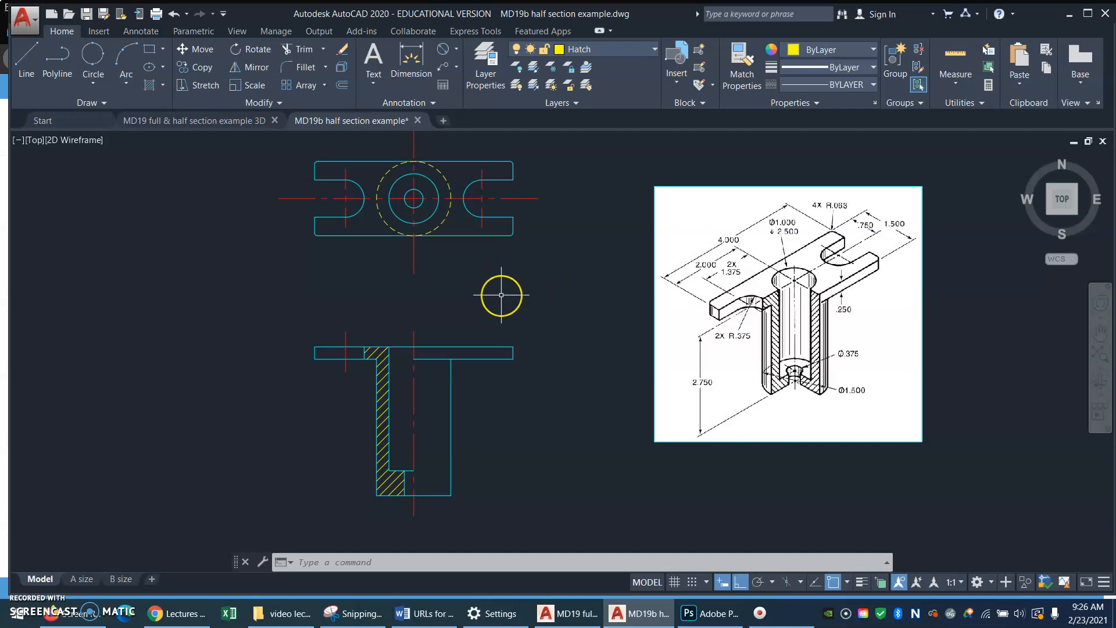
type("l")
key("Return")
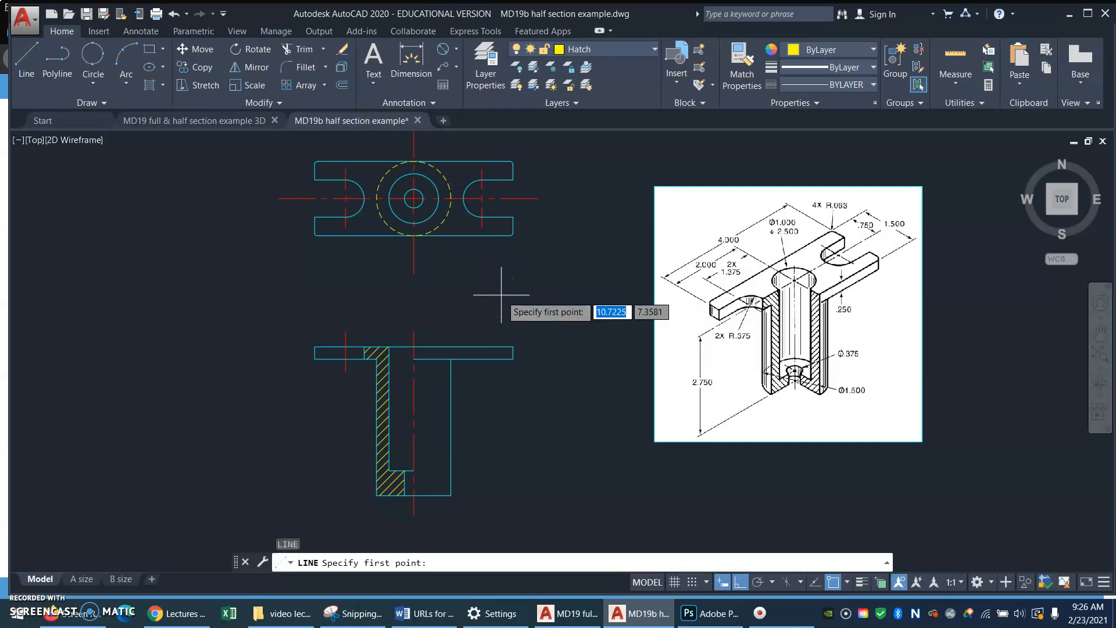
key("Escape")
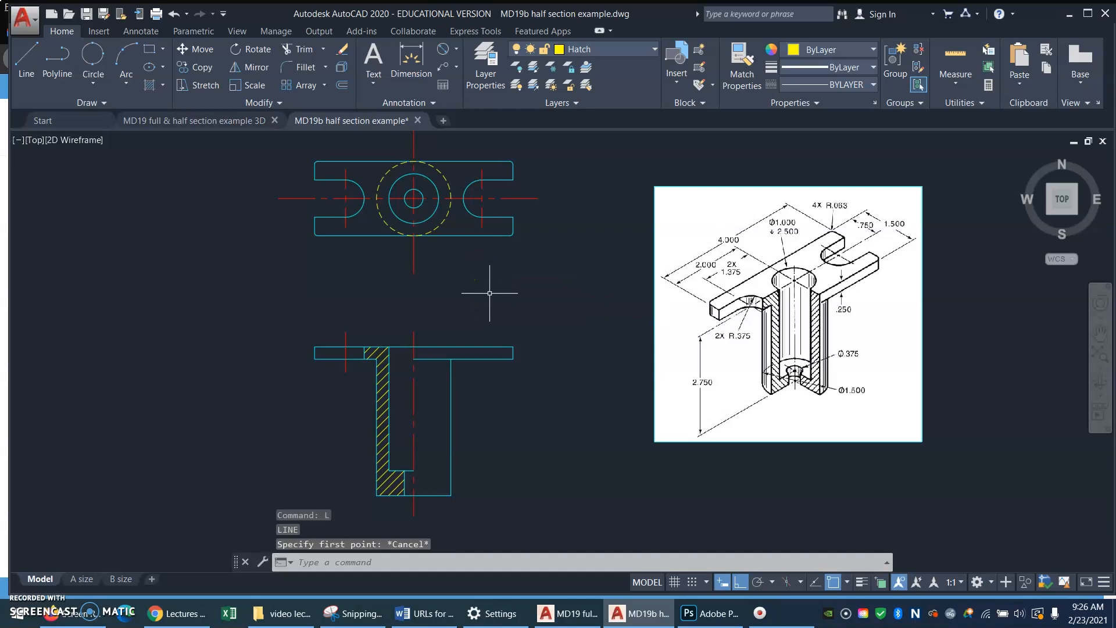
Mirror the left slot's centerline in the front view about the part's vertical centerline, keeping the original
key("Return")
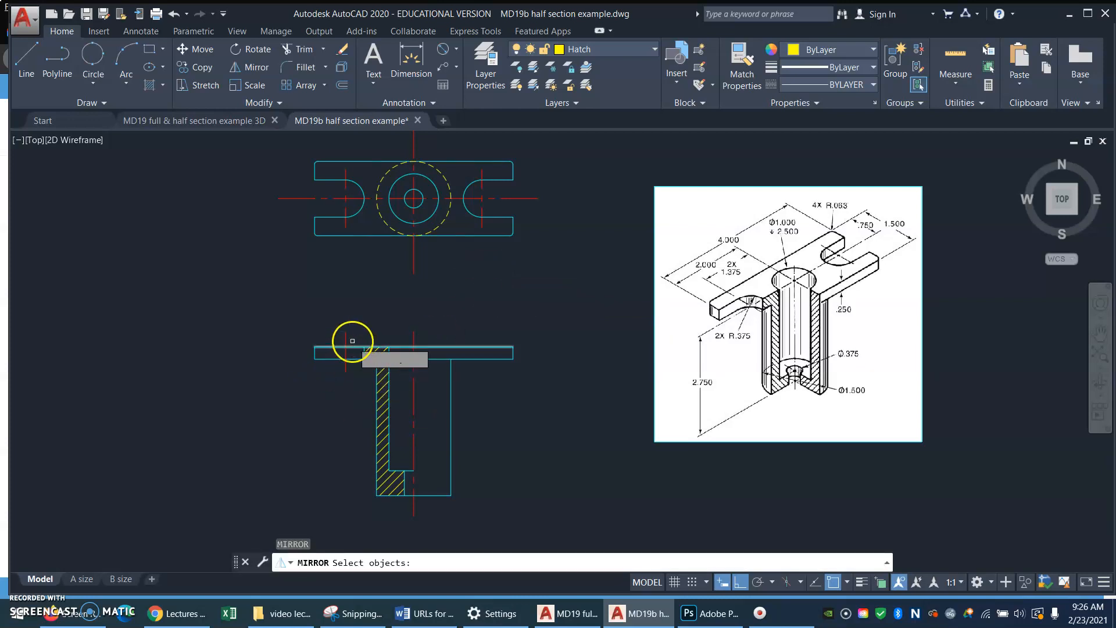
left_click(346, 336)
key("Return")
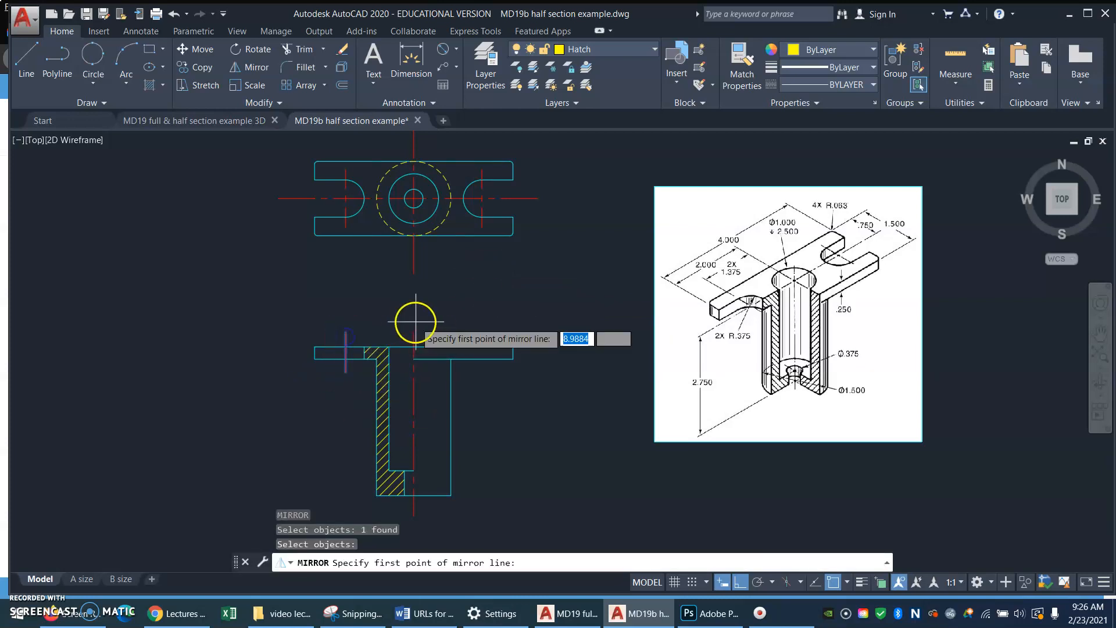
left_click(413, 332)
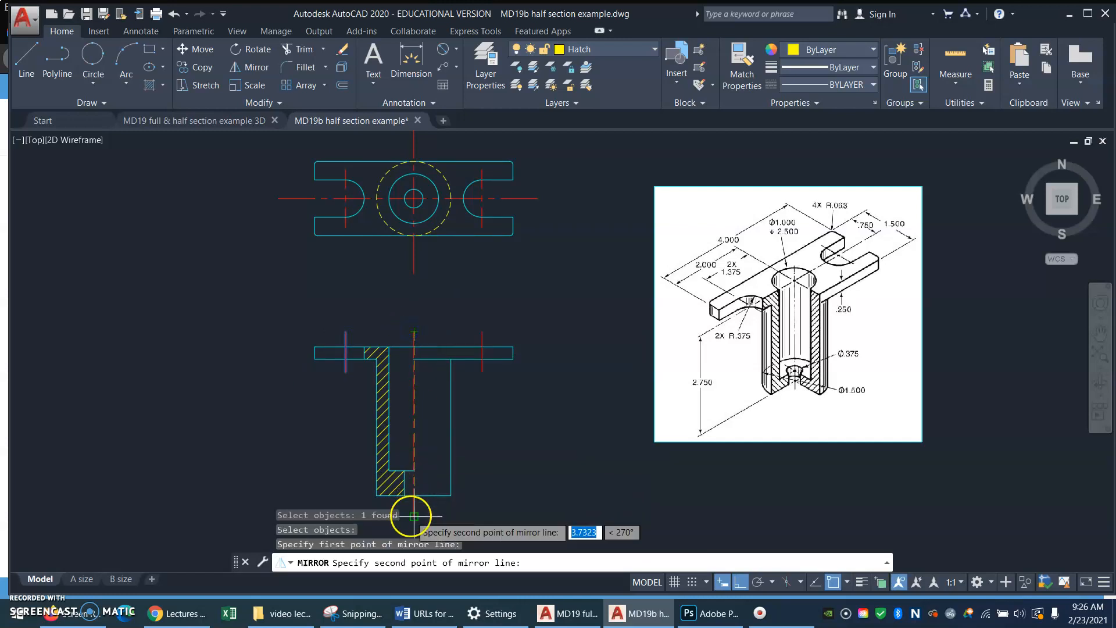
left_click(411, 516)
key("Return")
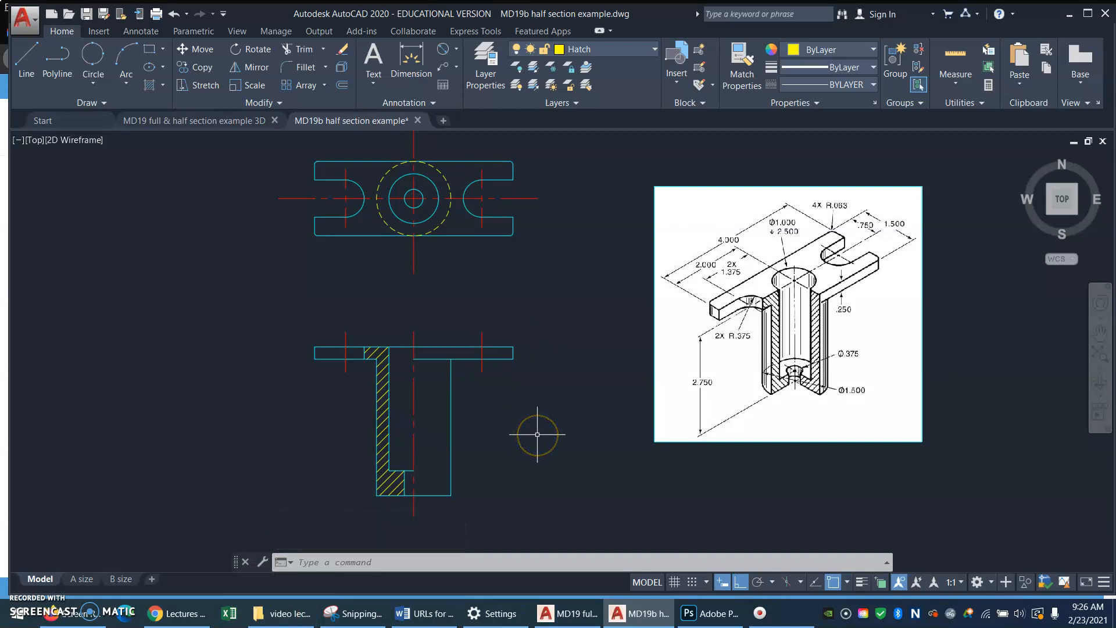
Shift the views within the B size layout's viewport so they sit inside the border and clear the title block, and return to model space
left_click(121, 579)
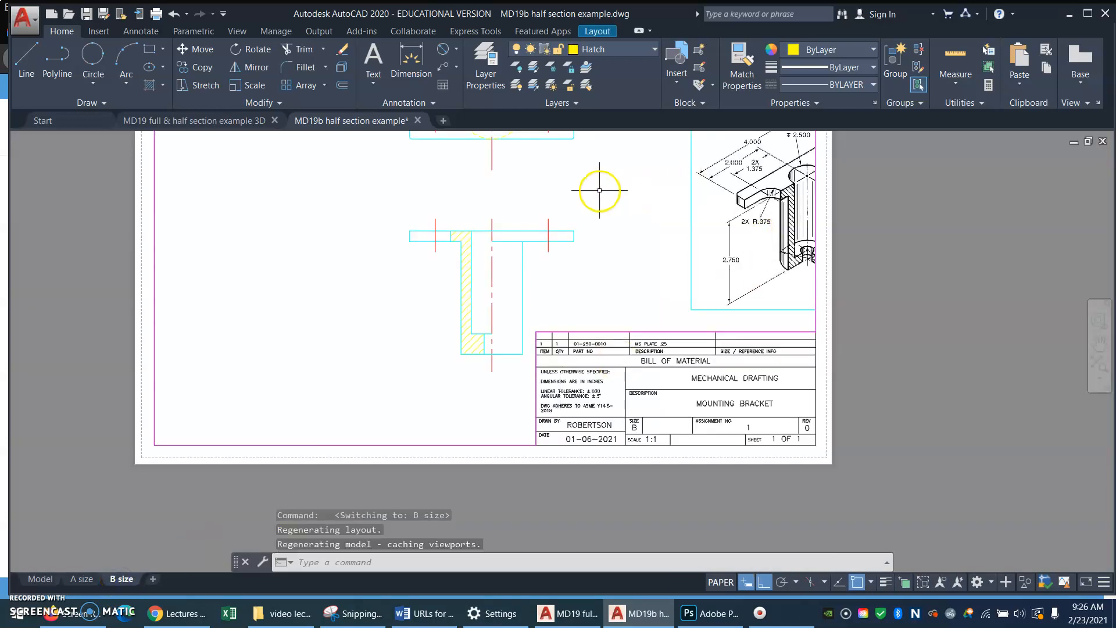
type("z")
key("Return")
type("a")
key("Return")
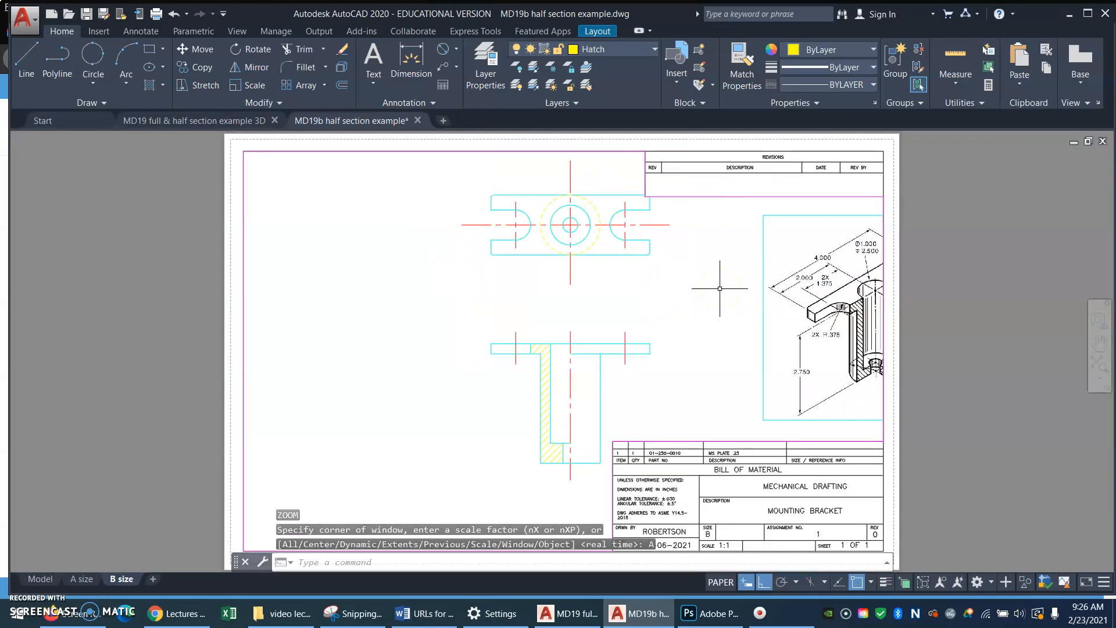
double_click(709, 292)
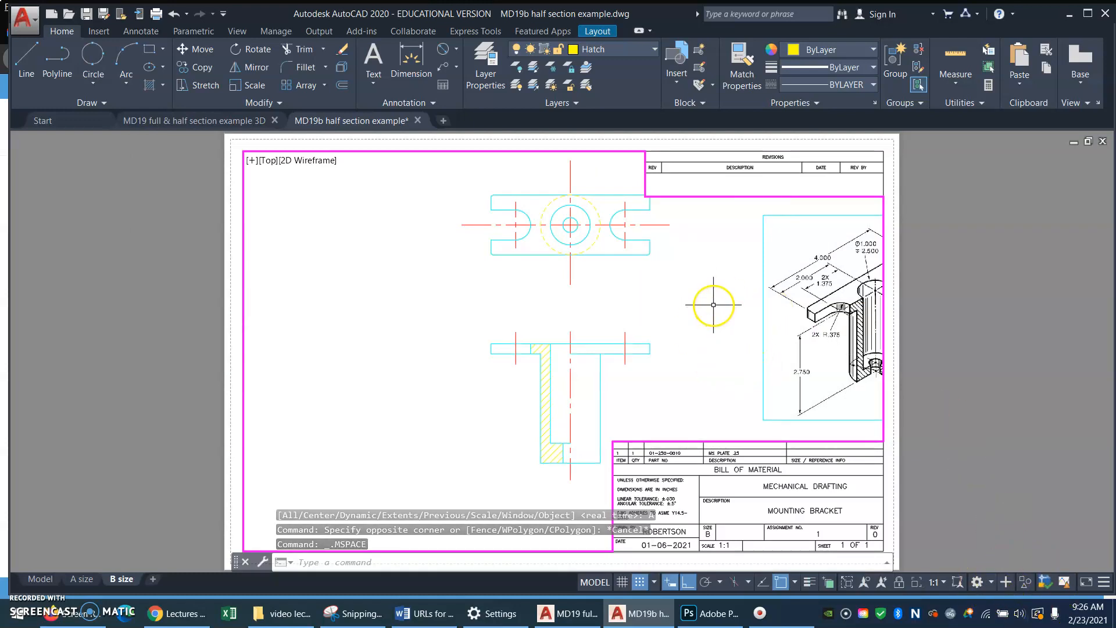
type("p")
key("Return")
mouse_move(715, 309)
left_mouse_down()
mouse_move(623, 316)
mouse_move(584, 338)
left_mouse_up()
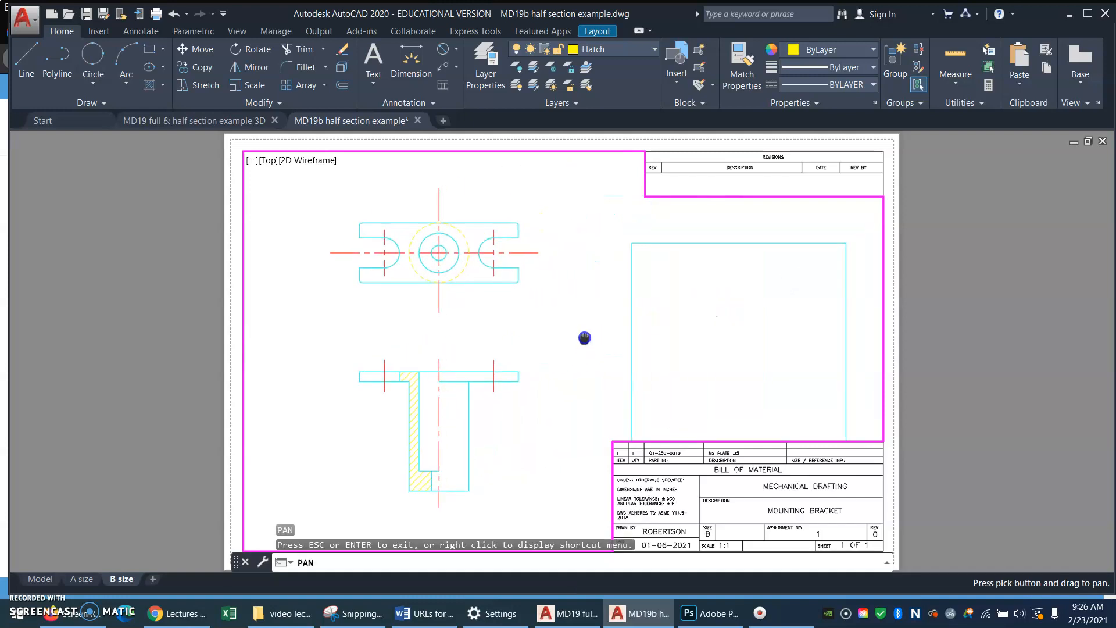
key("Escape")
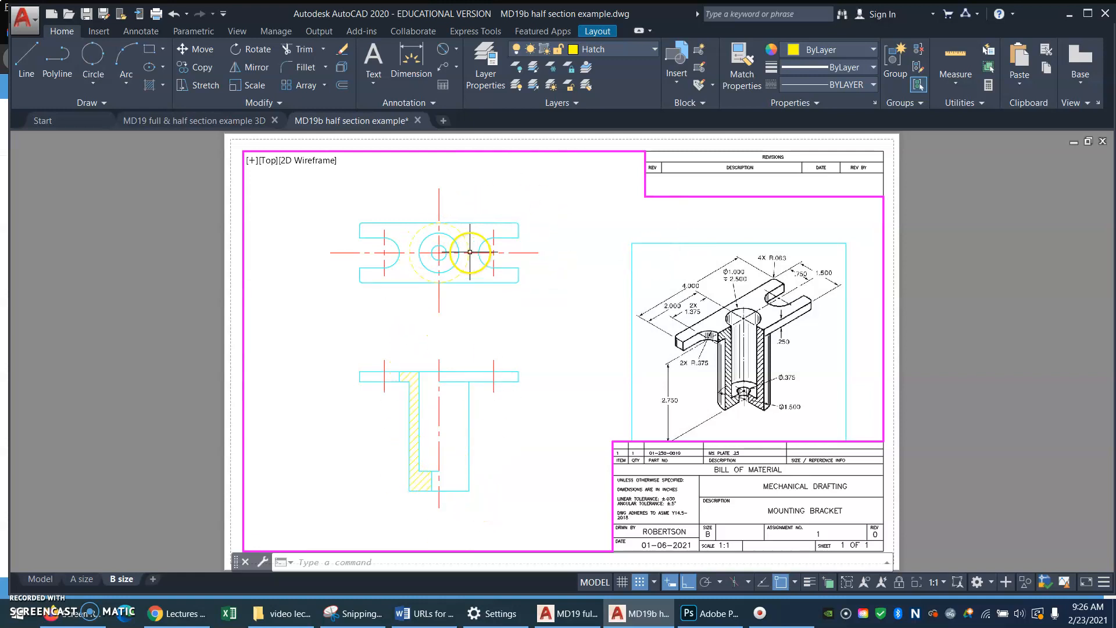
double_click(981, 268)
left_click(42, 579)
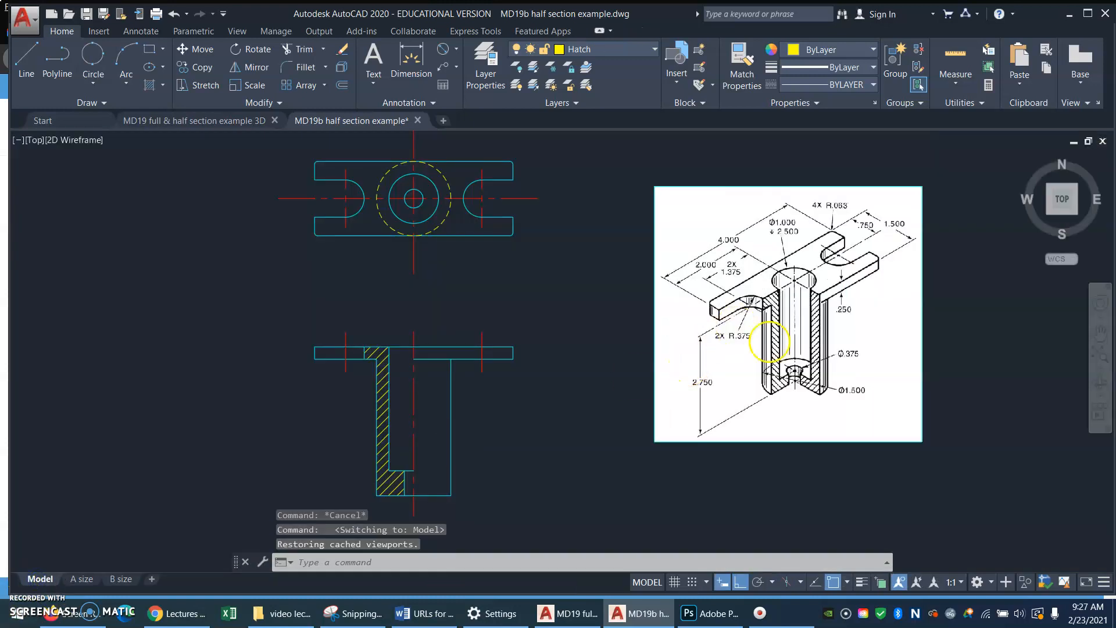
Check the overall scale in the STANDARD dimension style's Fit settings
left_click(152, 34)
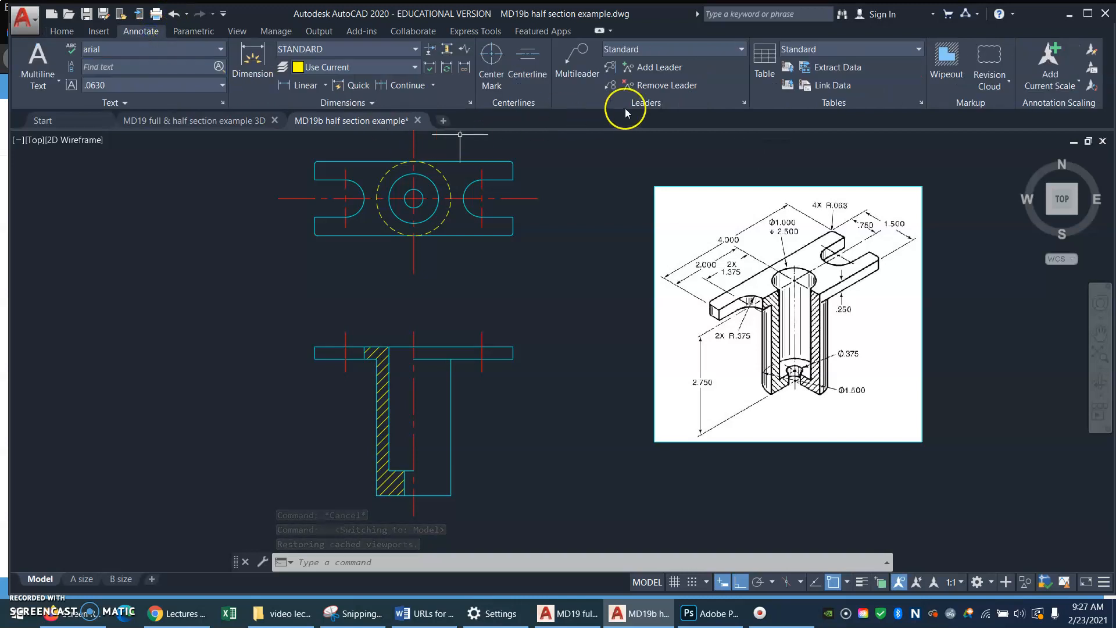
left_click(471, 103)
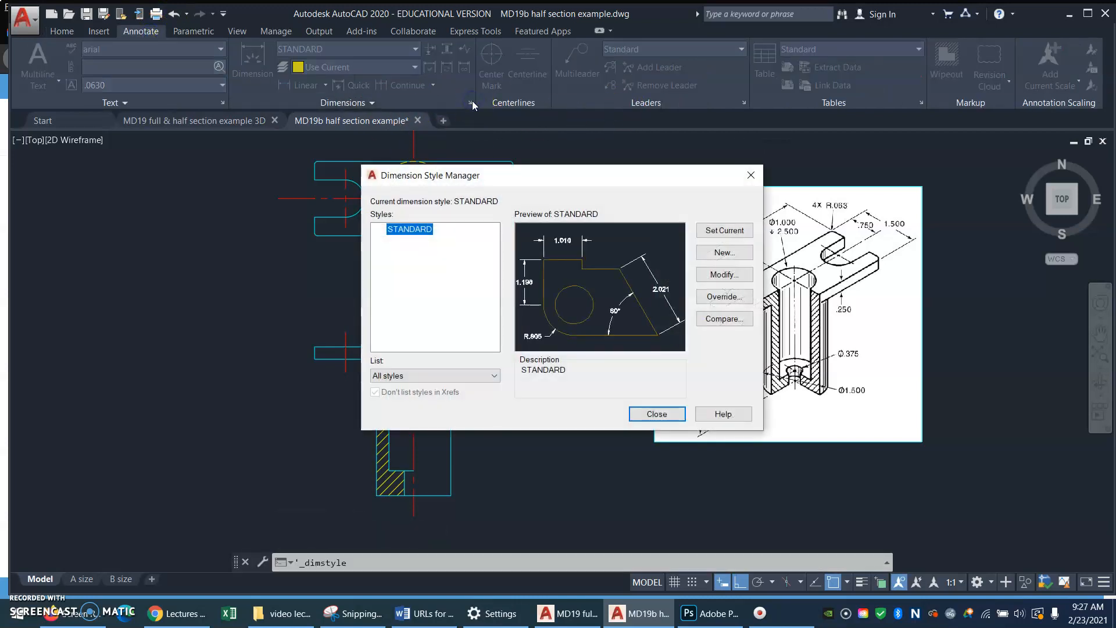
left_click(725, 274)
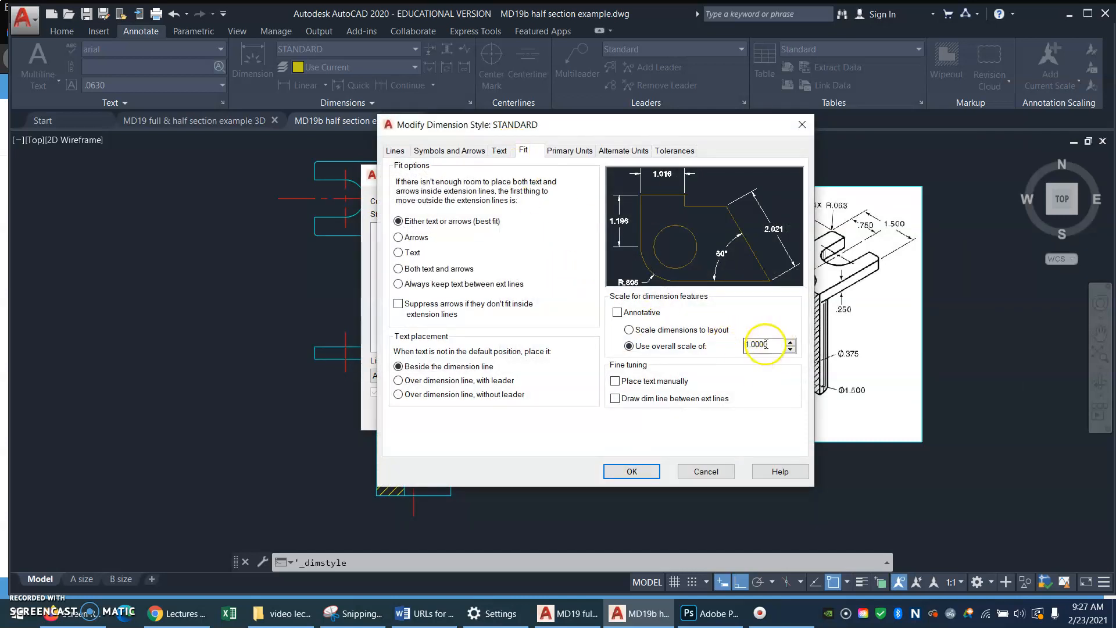
left_click(646, 470)
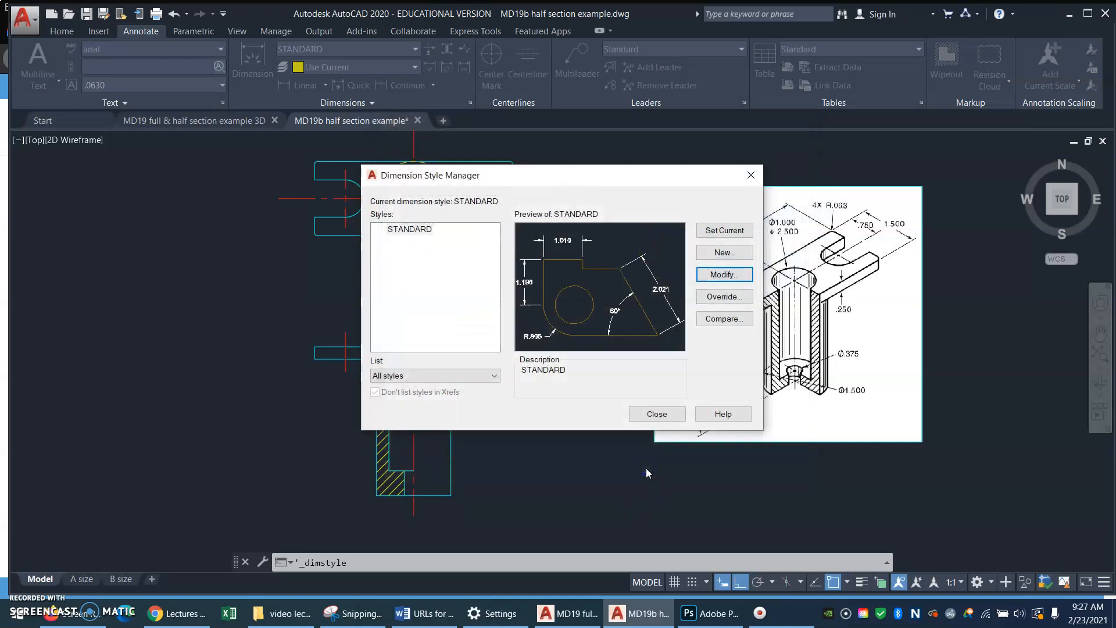
left_click(651, 415)
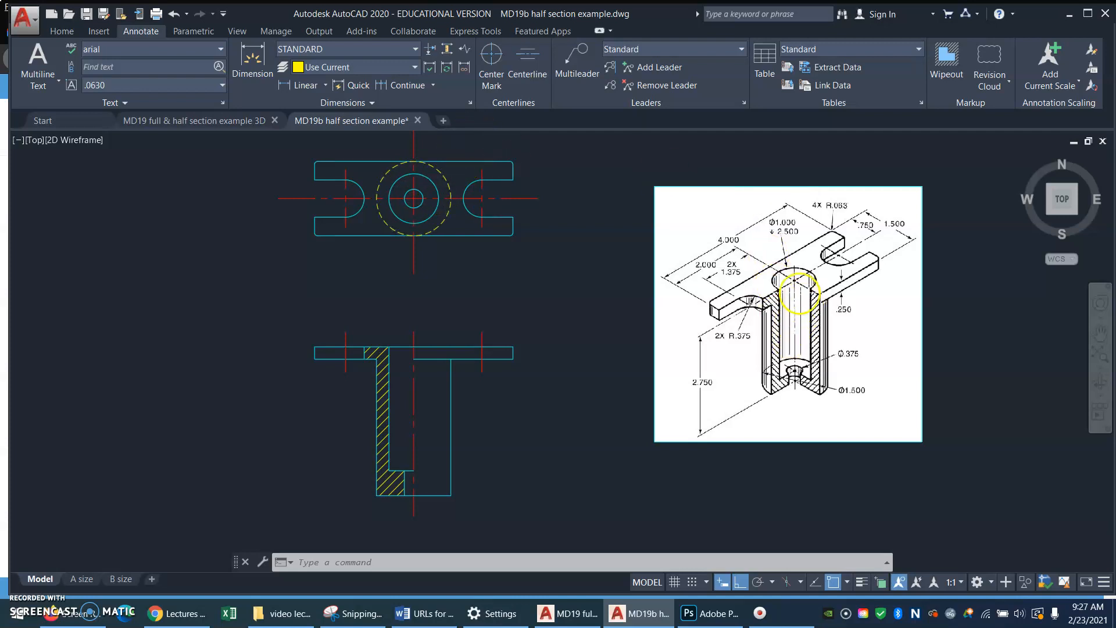
Make Dimension the current layer
left_click(75, 30)
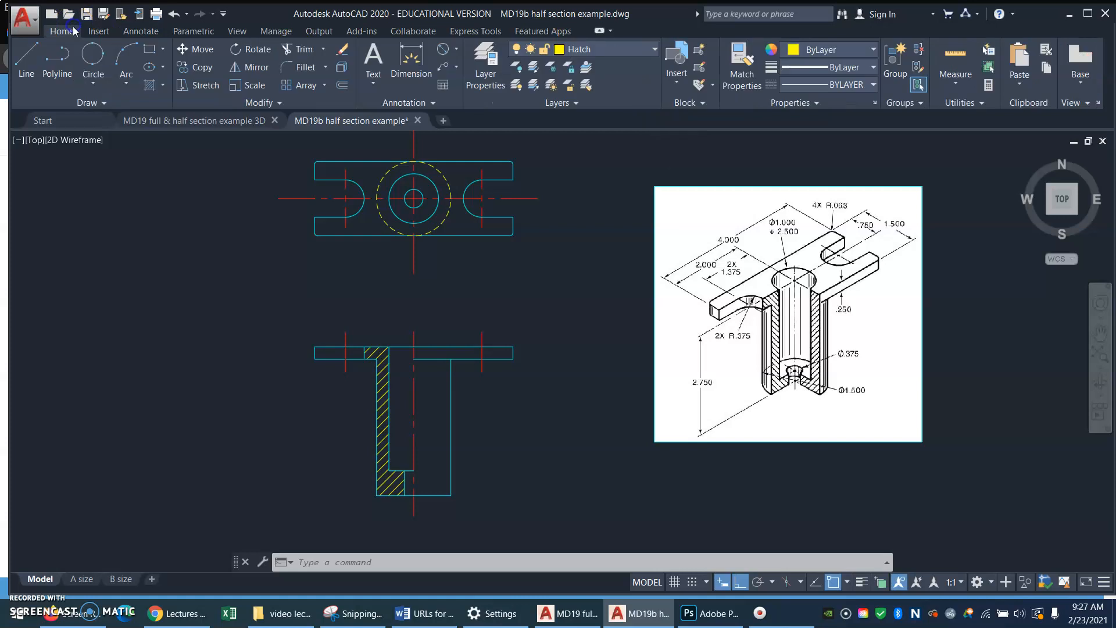
left_click(658, 49)
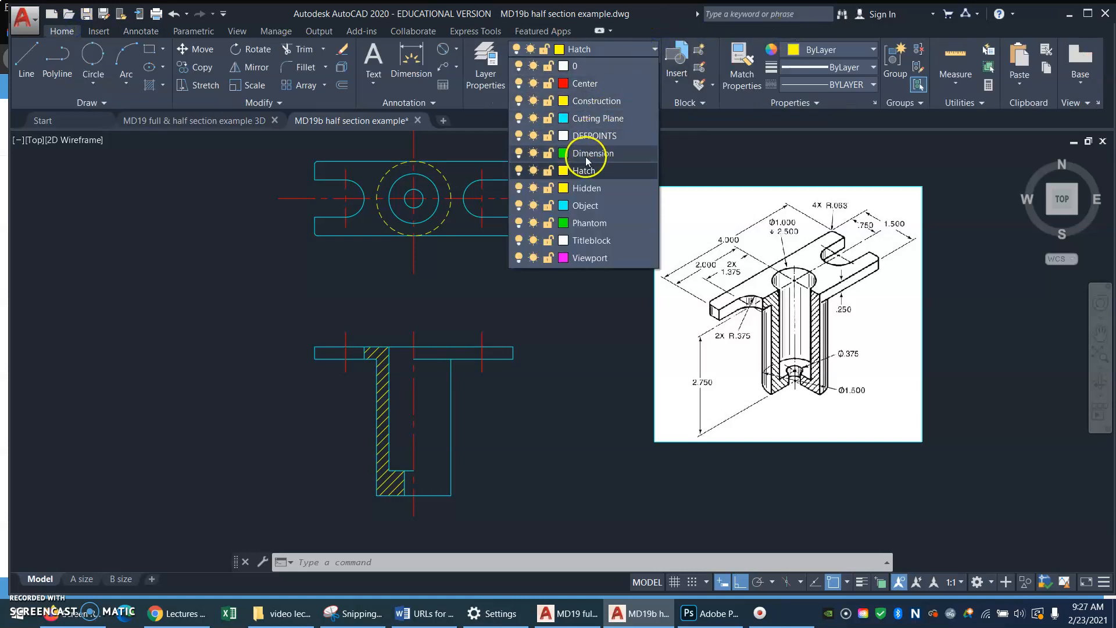
left_click(585, 154)
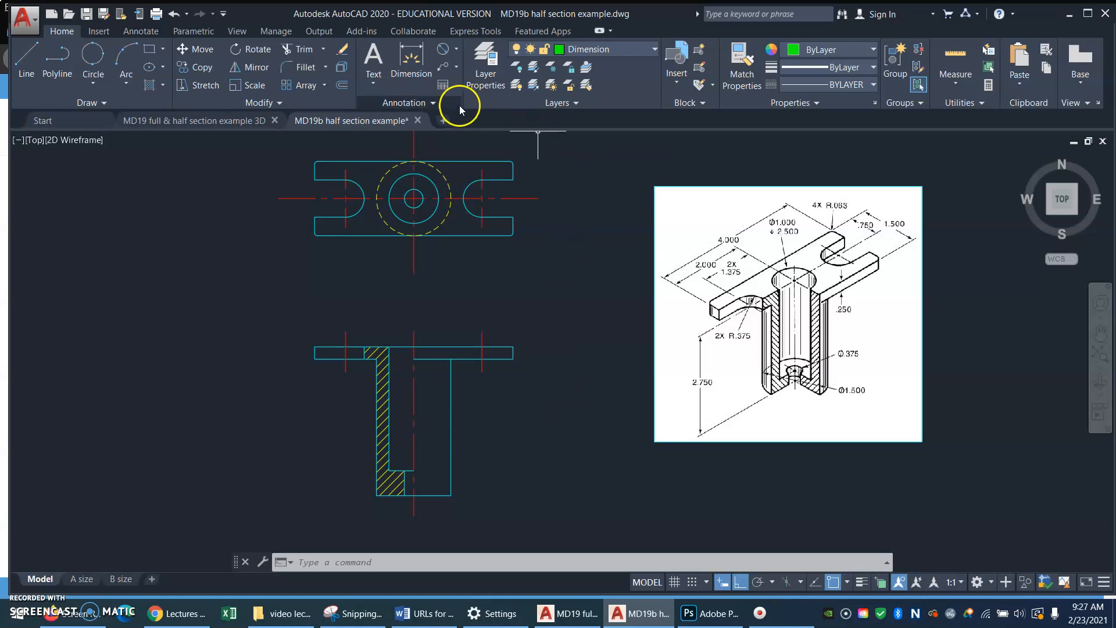
left_click(458, 50)
left_click(453, 71)
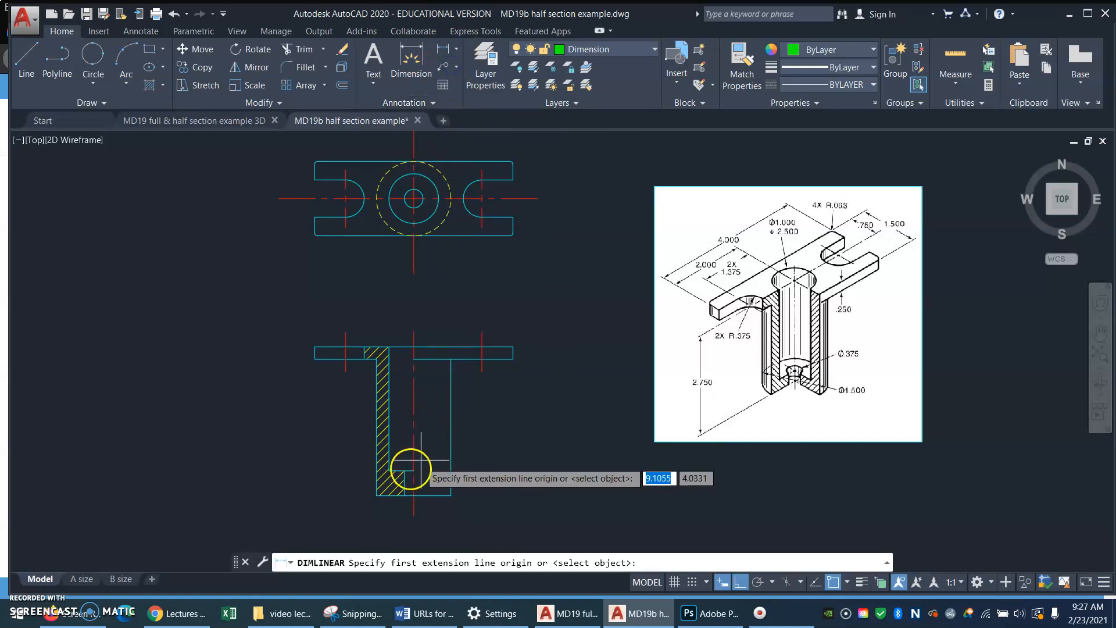
left_click(389, 469)
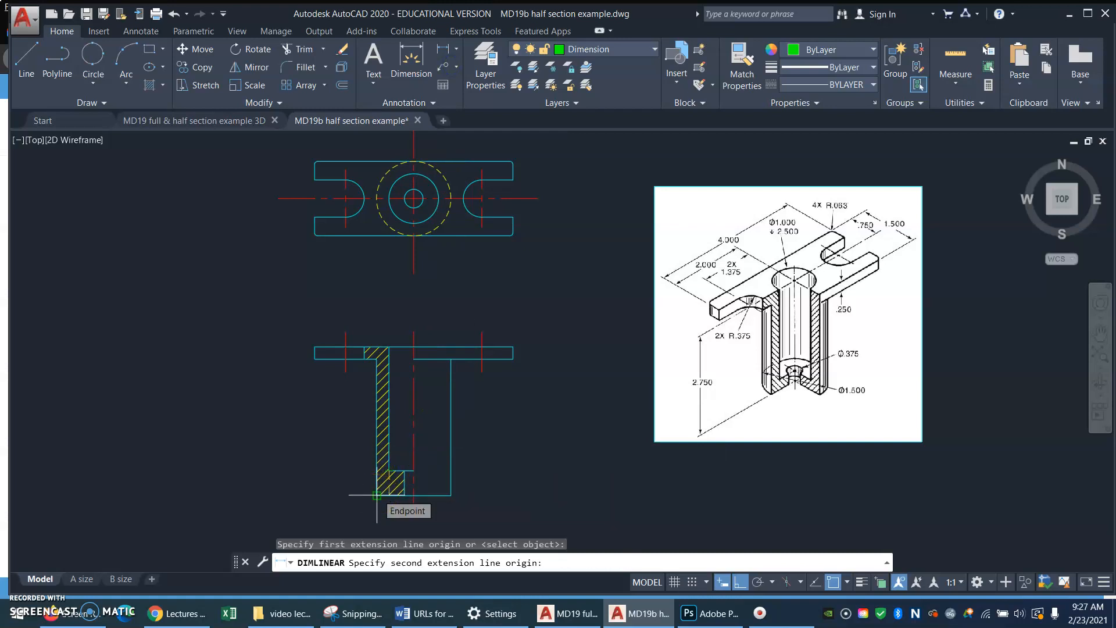
Turn Ortho off and zoom in on the cylindrical body of the front view
key("F8")
key("Escape")
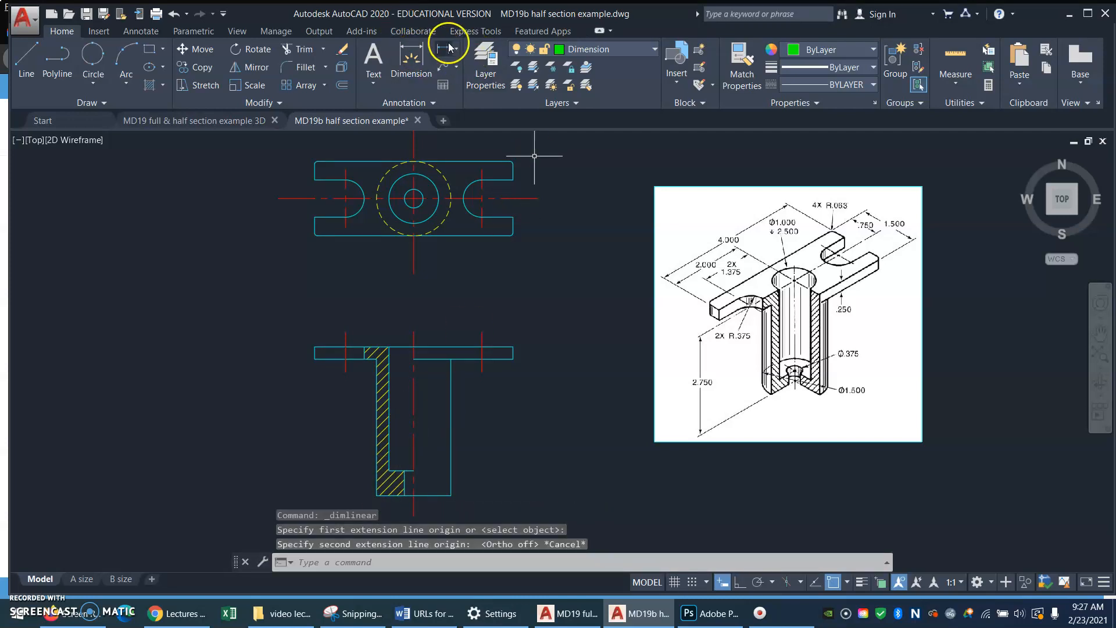
type("z")
key("Return")
left_click(182, 545)
left_click(541, 349)
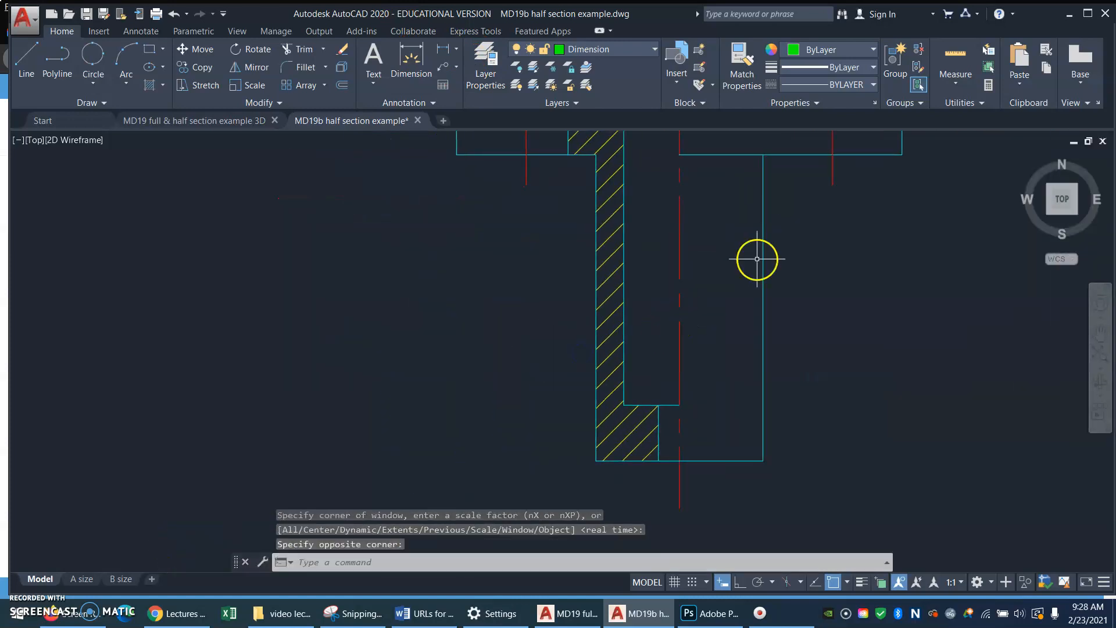
left_click(456, 50)
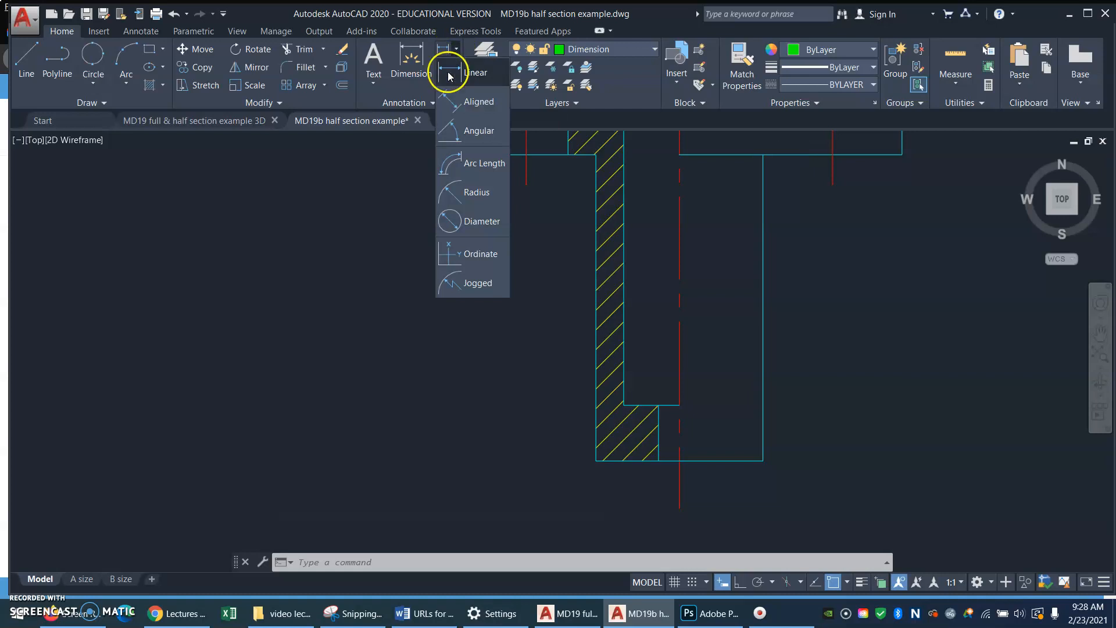
left_click(448, 221)
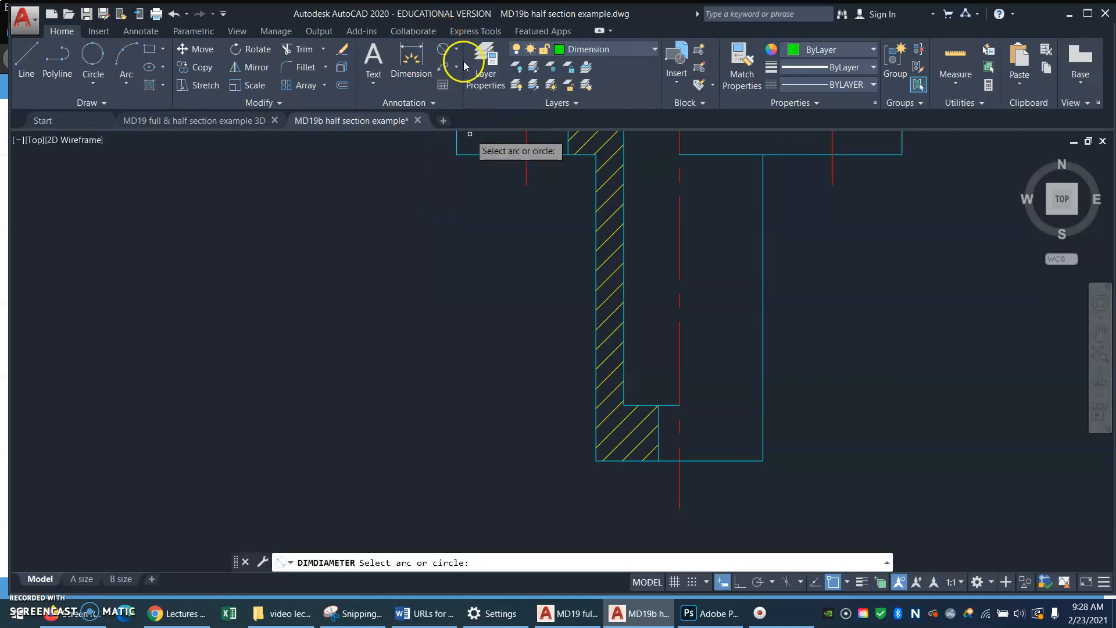
key("Escape")
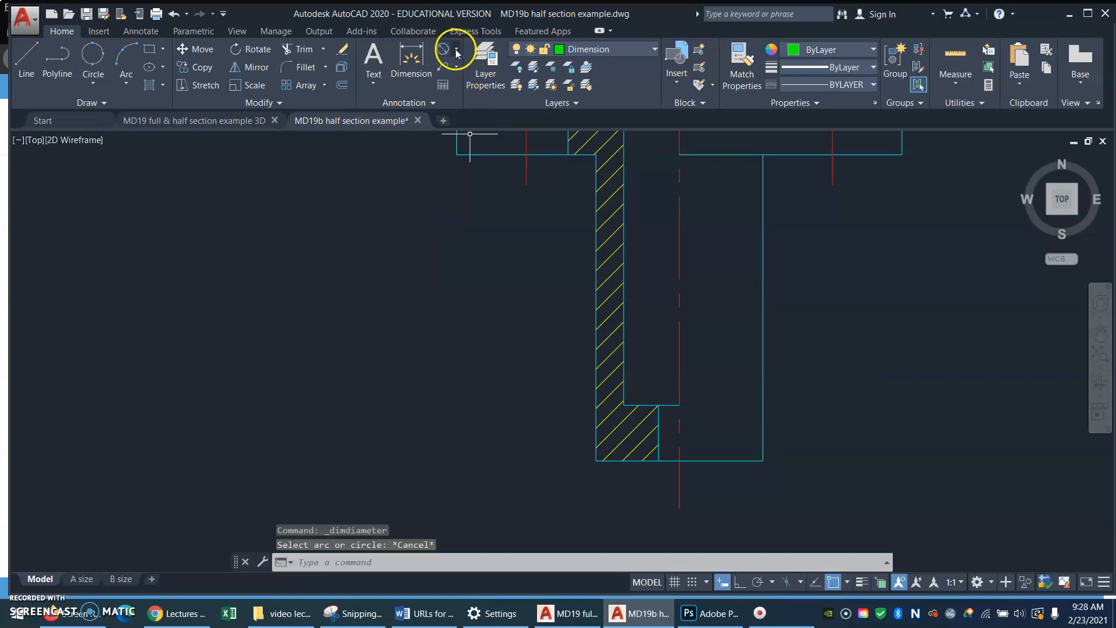
left_click(457, 51)
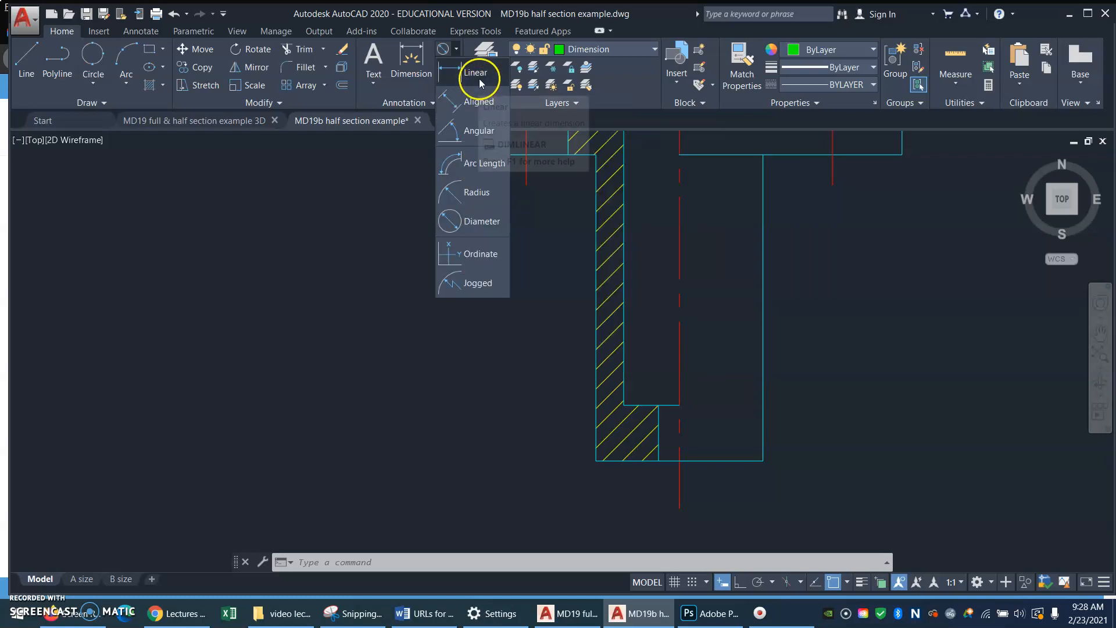
left_click(458, 106)
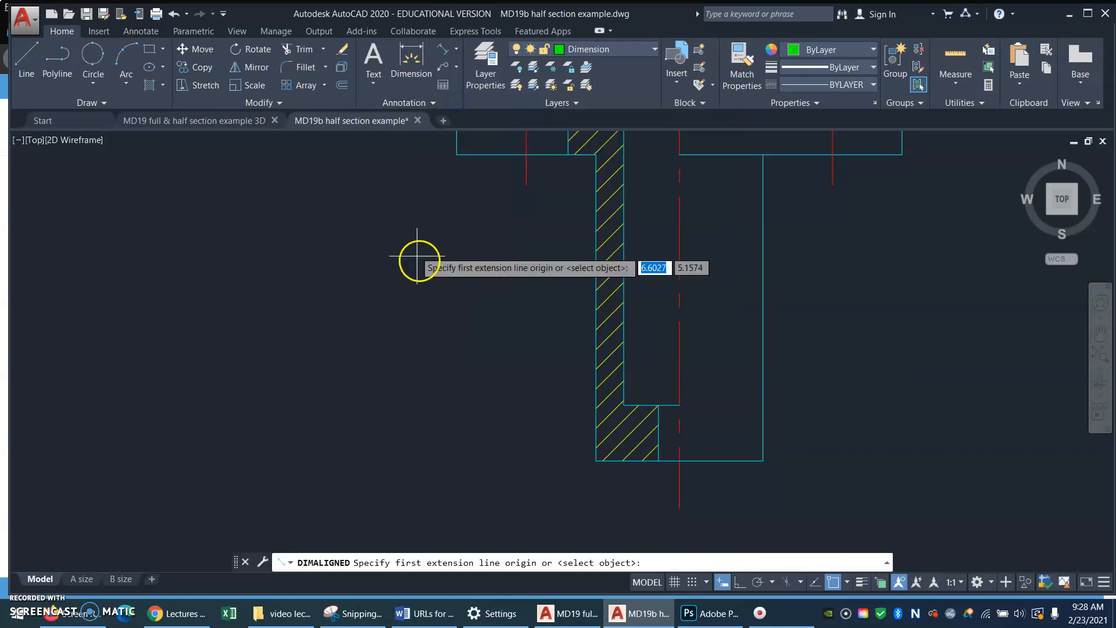
left_click(623, 404)
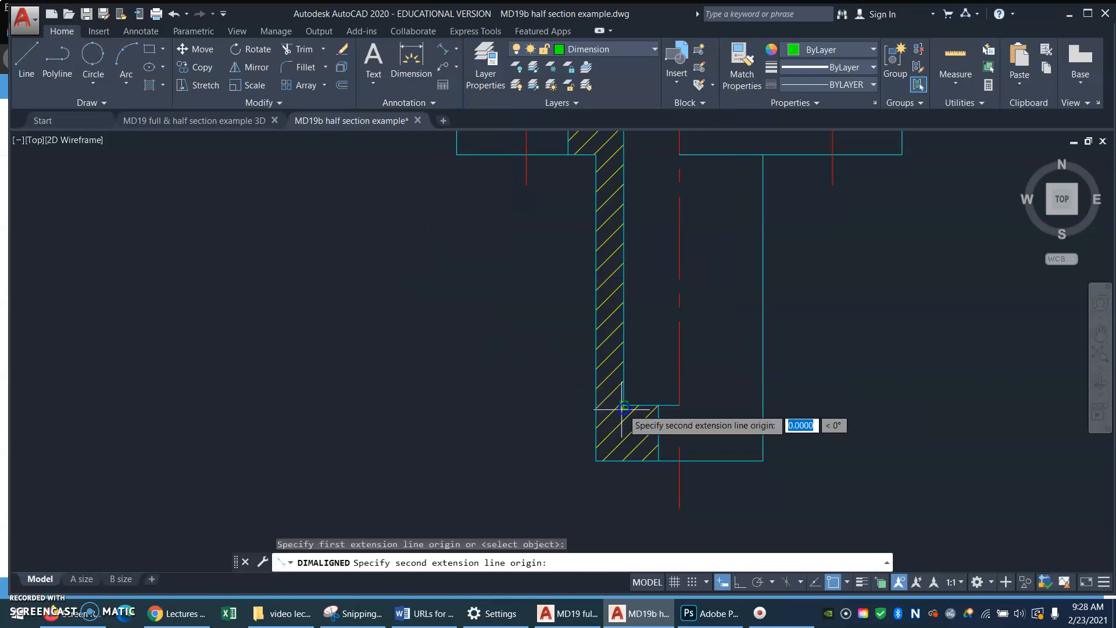
left_click(596, 461)
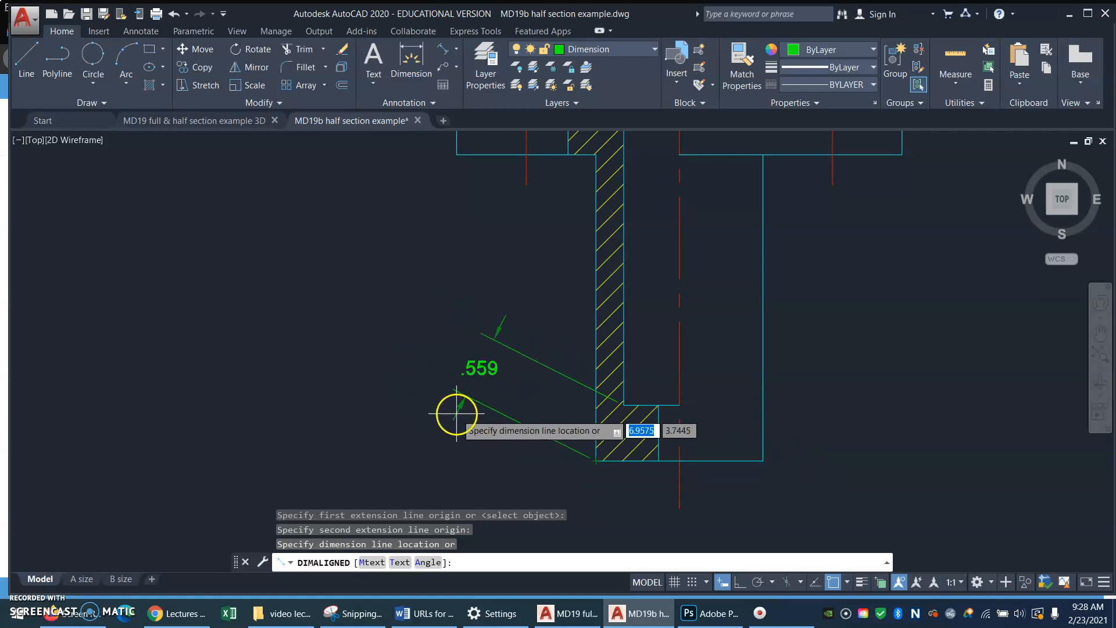
key("Escape")
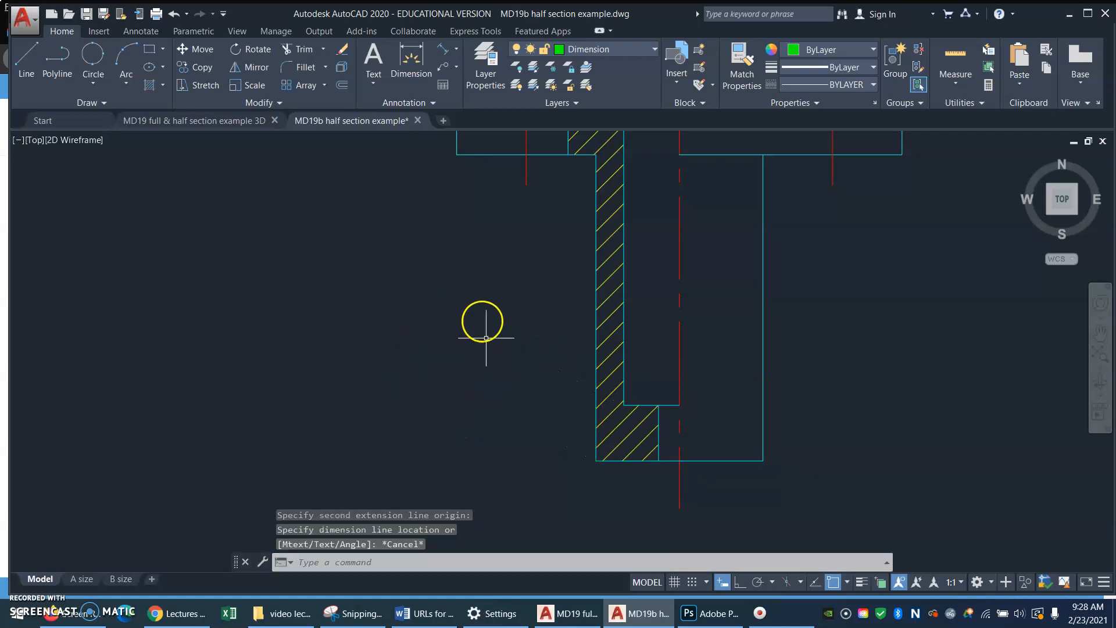
Add a vertical linear dimension from the large bore's bottom corner to the body's lower-left corner, placed just left of the front view's body
left_click(457, 51)
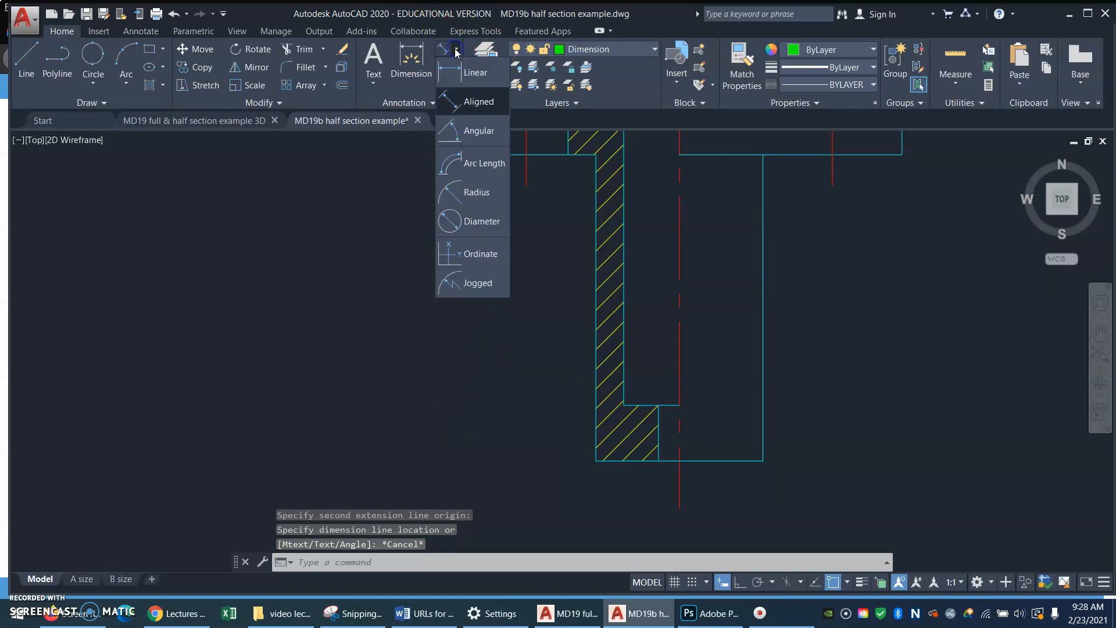
left_click(474, 72)
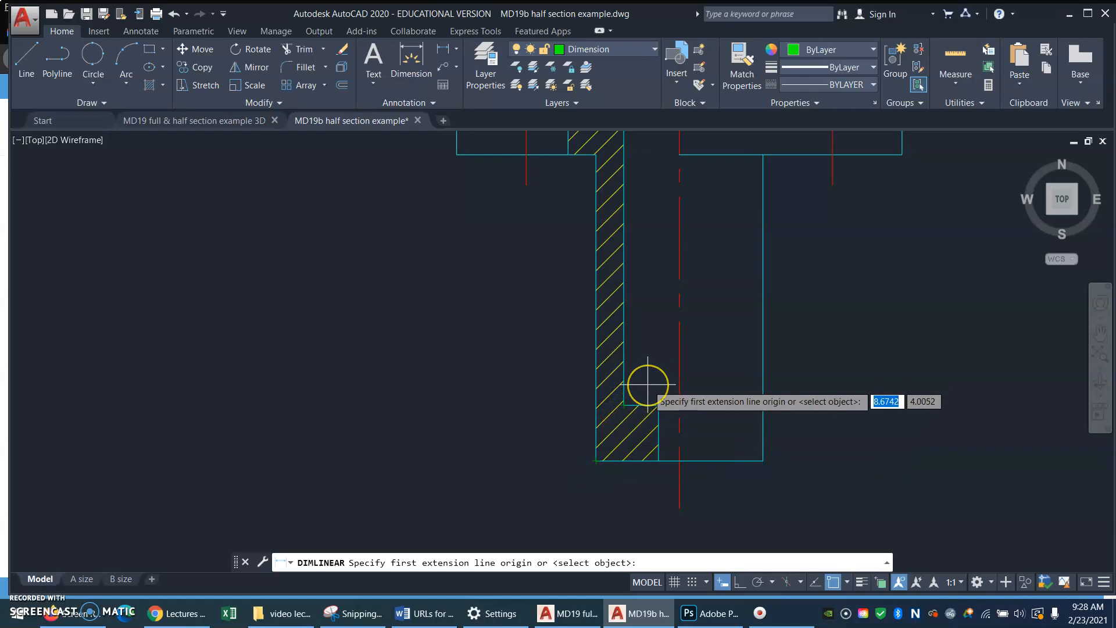
left_click(622, 405)
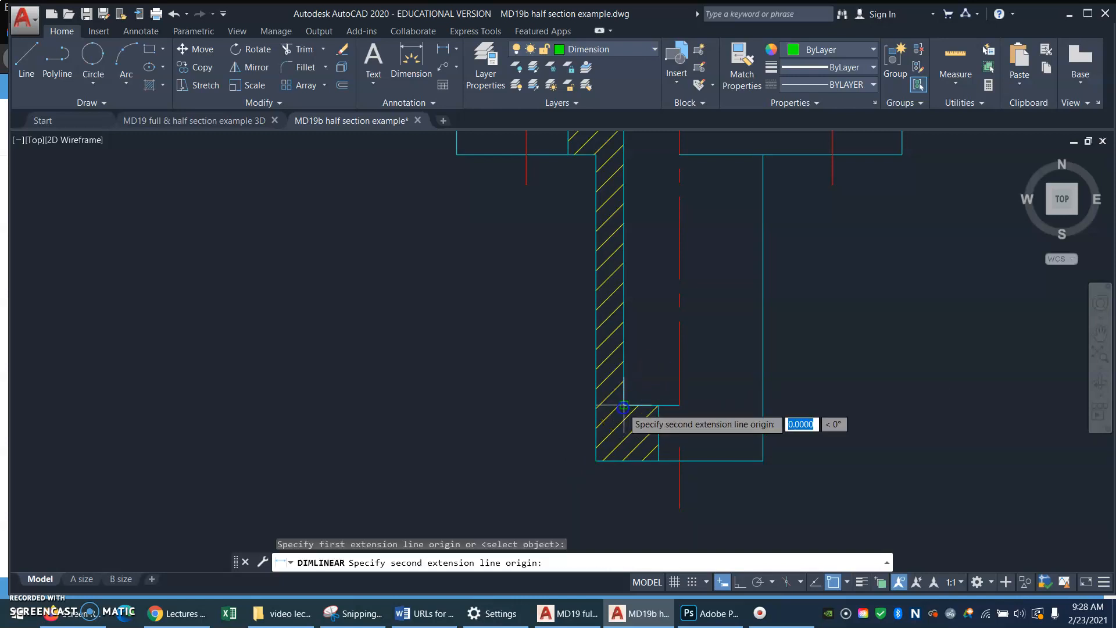
left_click(596, 461)
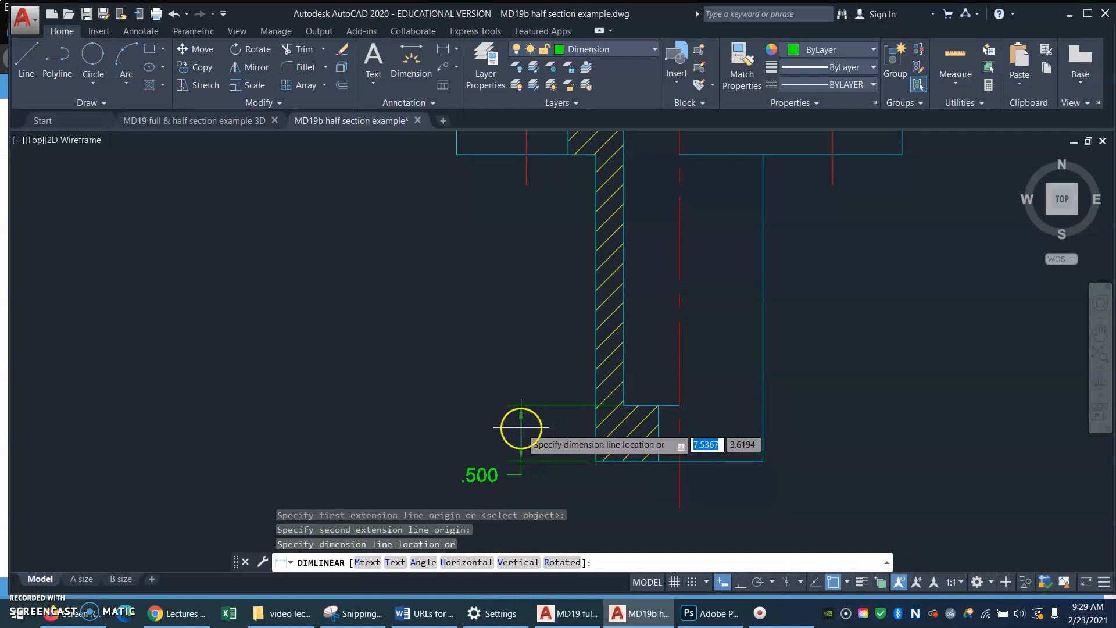
left_click(520, 428)
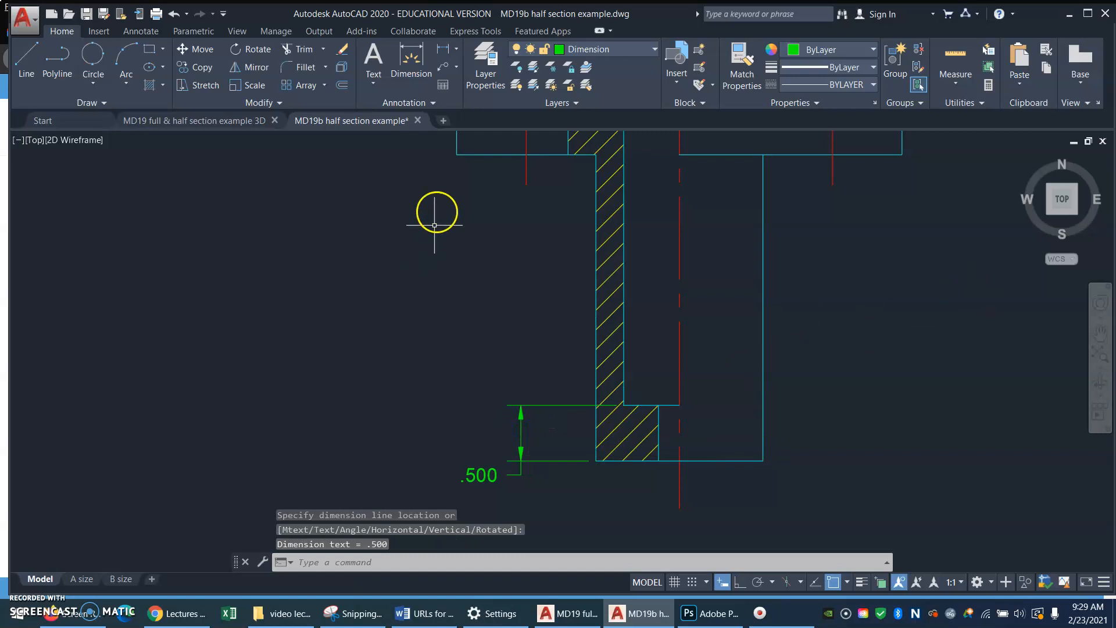
Add a vertical linear dimension from the body's lower-left corner to the flange's lower-left corner, placed farther left than the bore-floor dimension
left_click(456, 49)
left_click(445, 47)
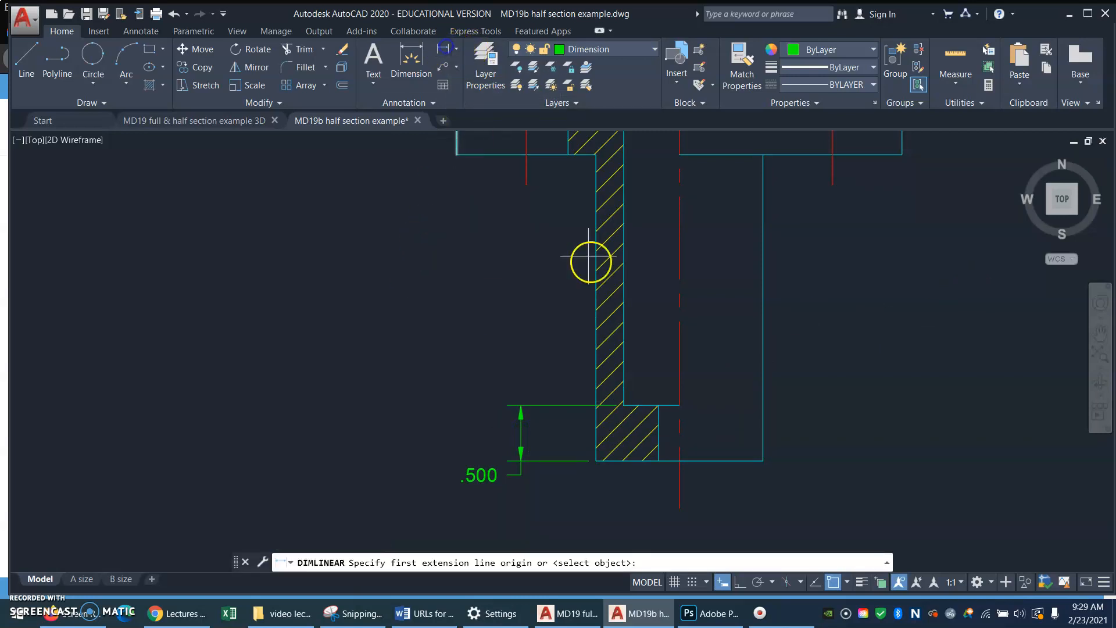
left_click(596, 460)
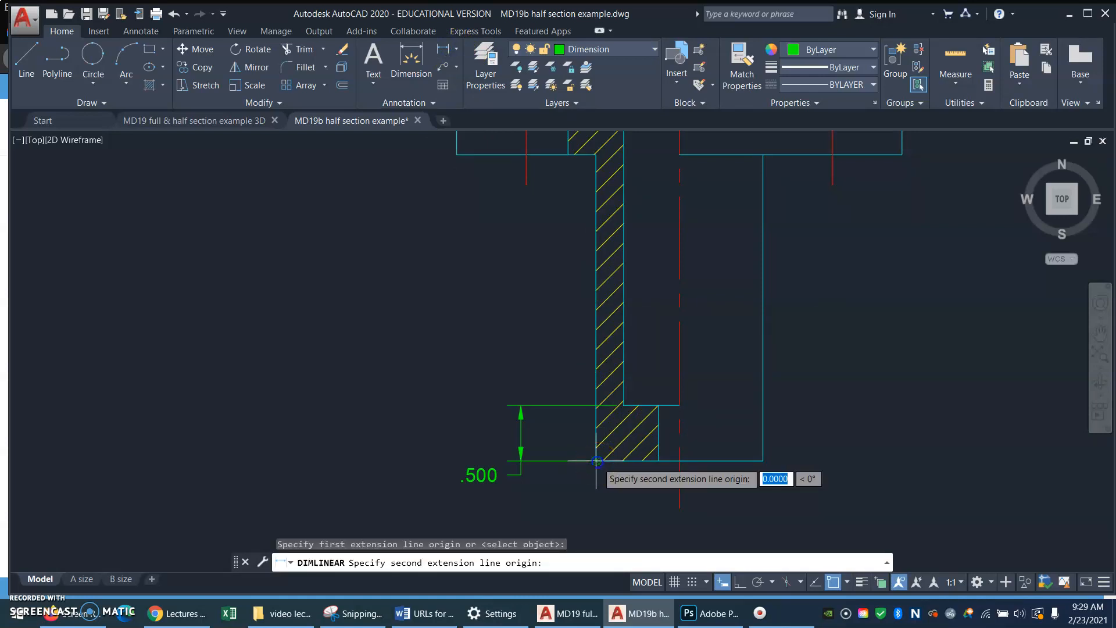
left_click(457, 154)
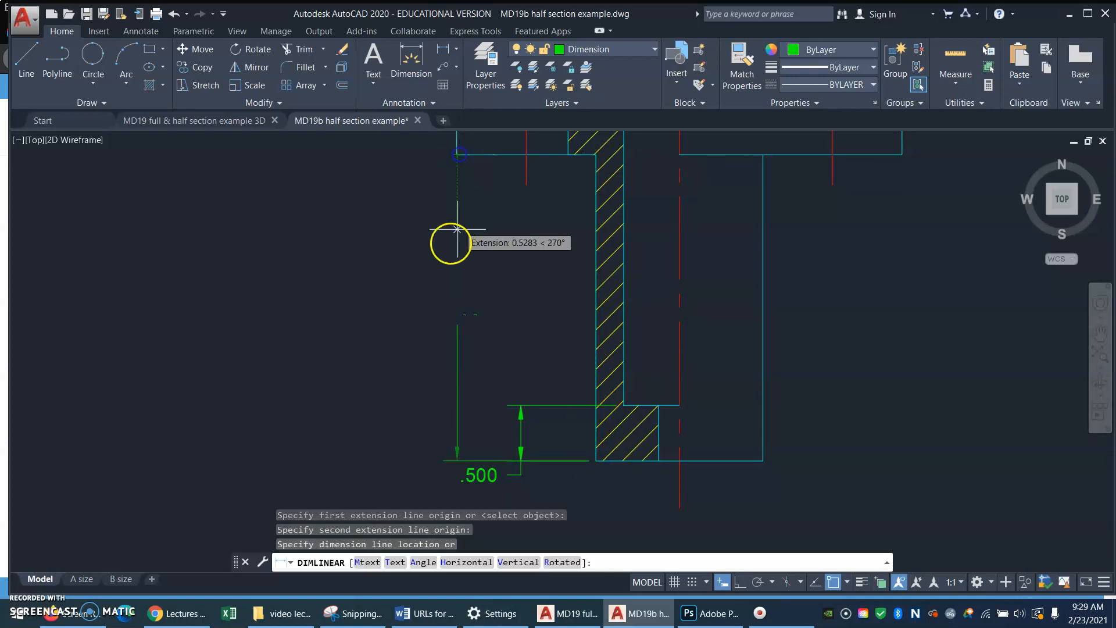
left_click(377, 293)
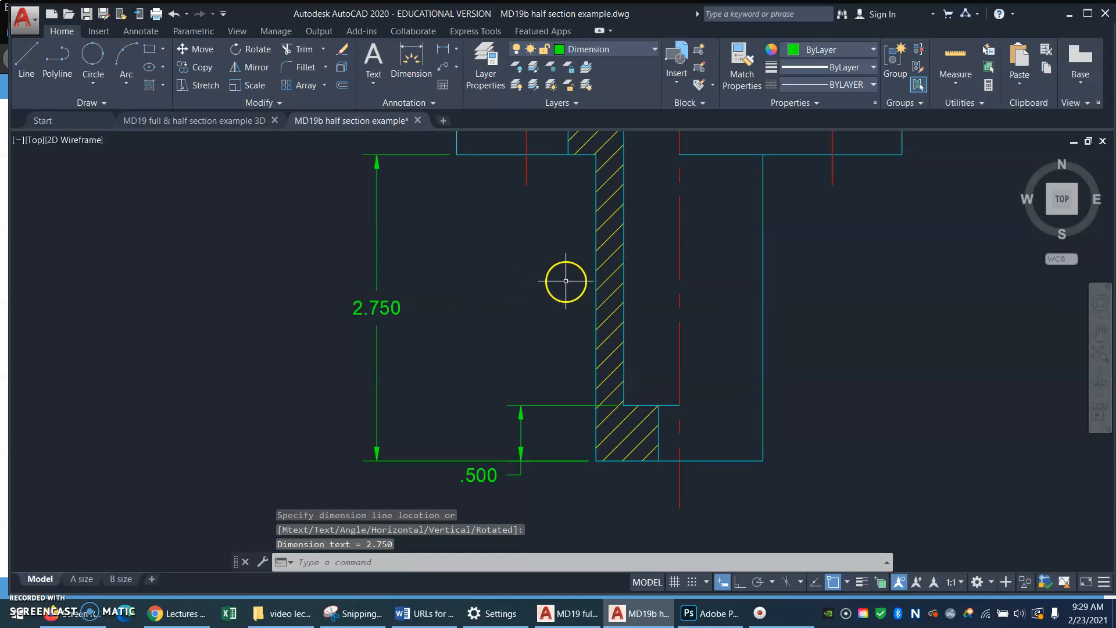
Add a vertical linear dimension for the flange thickness between its upper-right and lower-right corners, placed right of the front view
type("p")
key("Return")
mouse_move(518, 232)
left_mouse_down()
mouse_move(507, 303)
mouse_move(491, 315)
left_mouse_up()
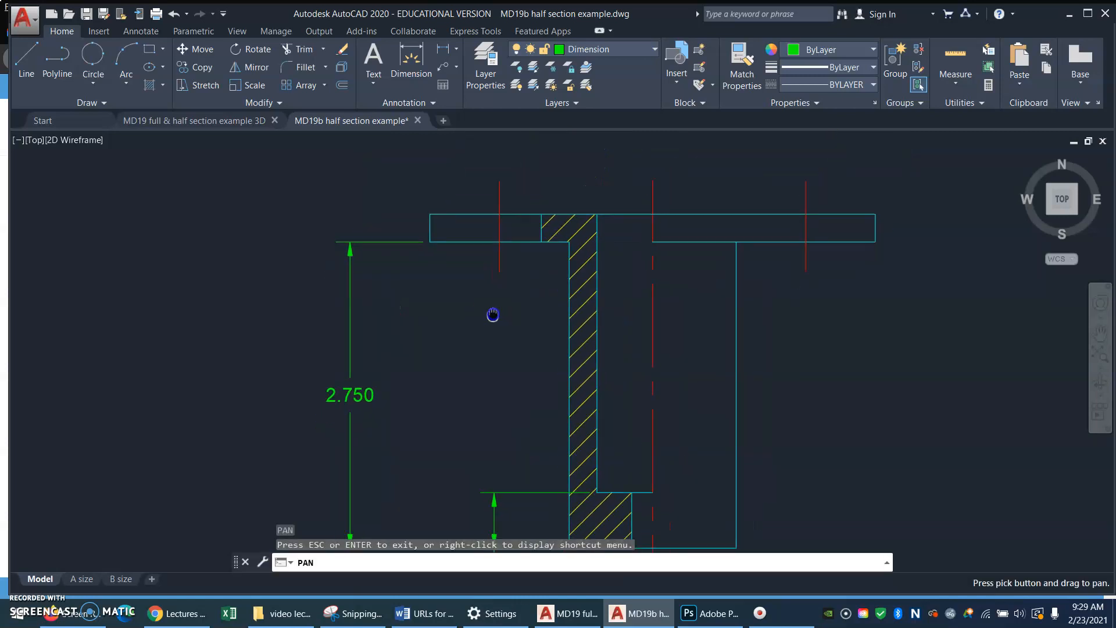
key("Escape")
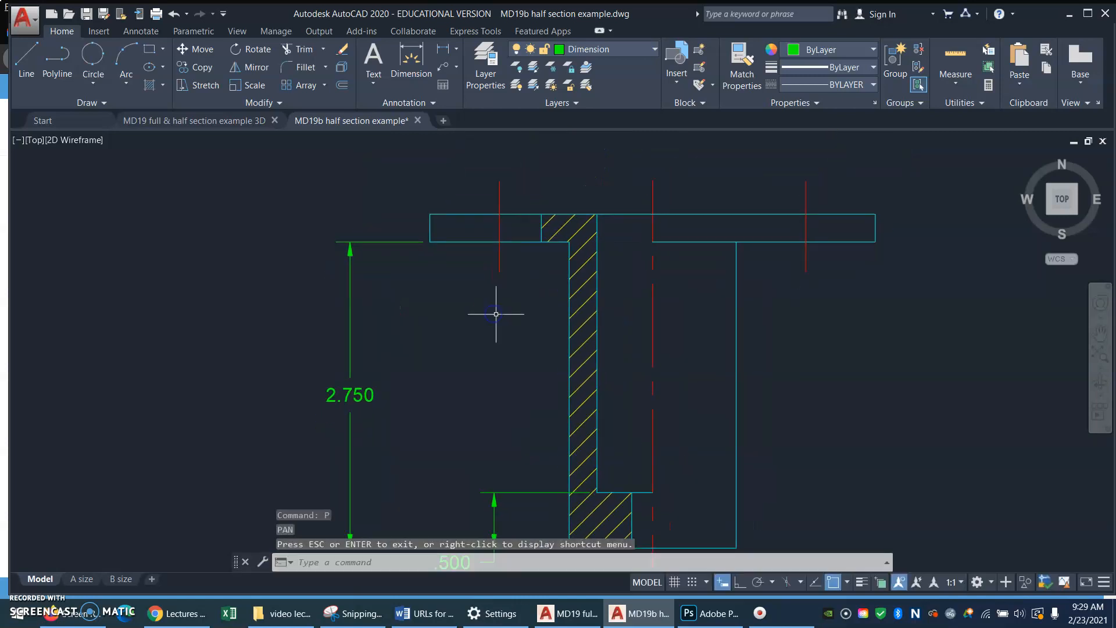
left_click(443, 49)
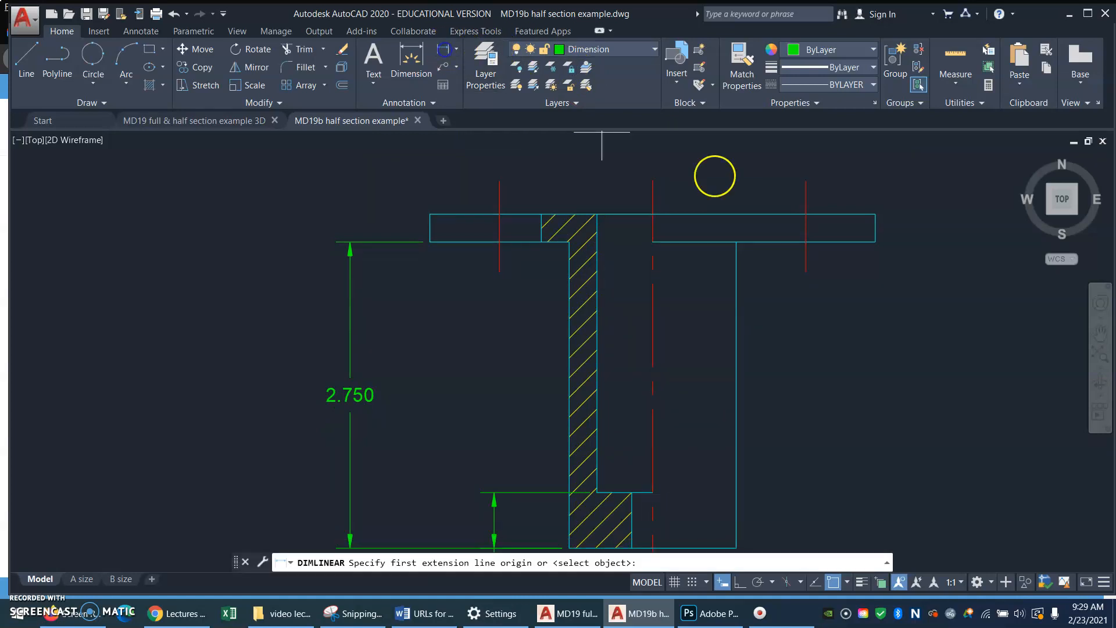
left_click(876, 215)
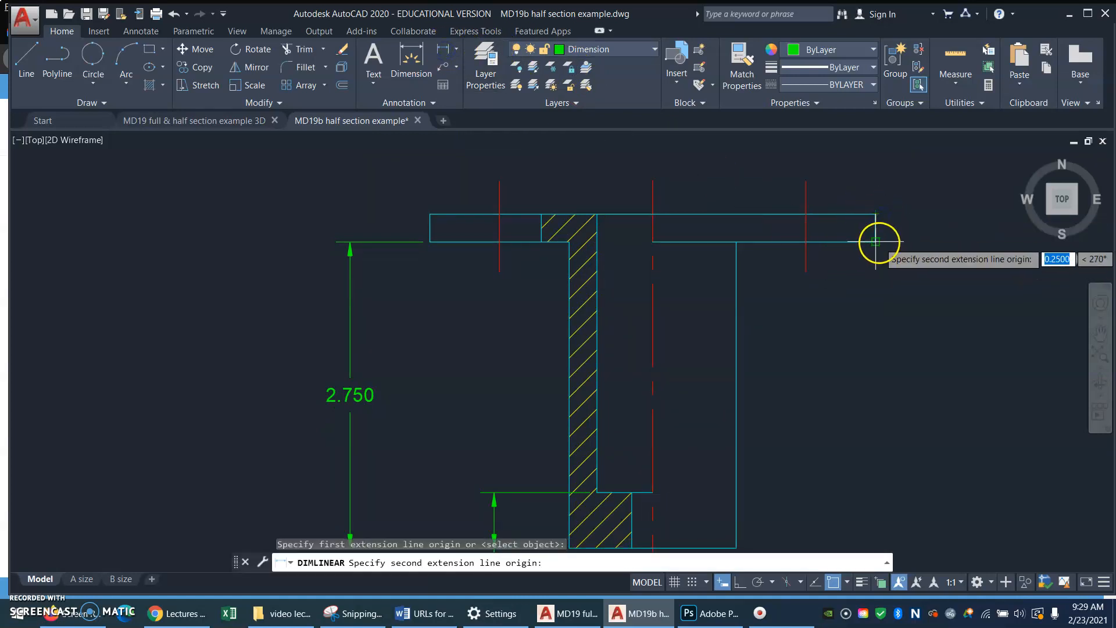
left_click(877, 241)
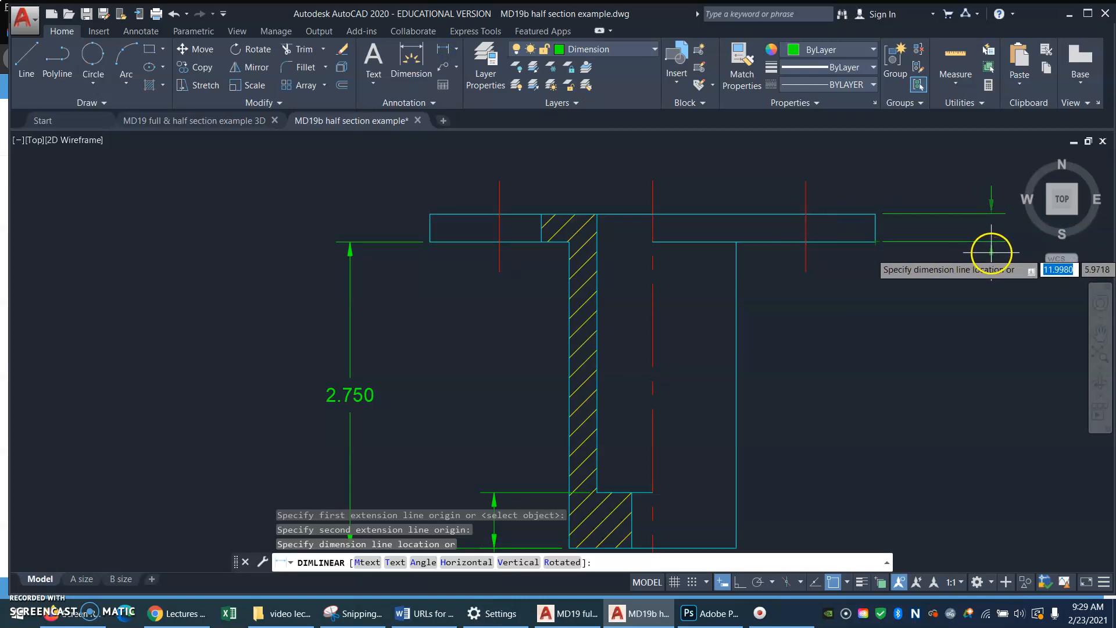
left_click(991, 255)
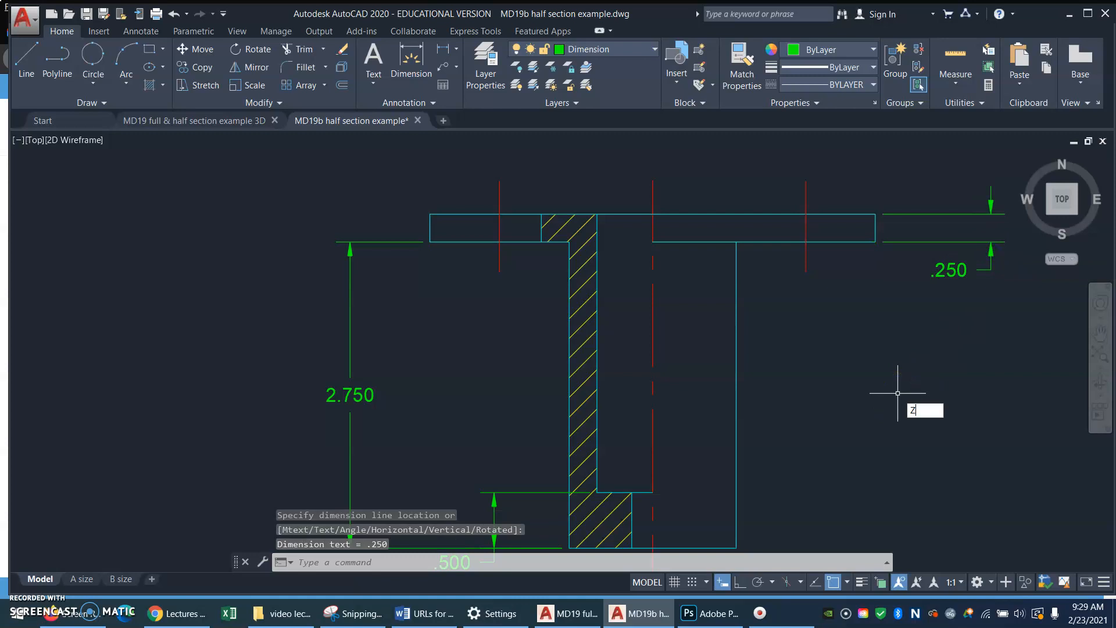
Add a diameter dimension to the large bore circle in the top view, with its text below and right of the view
key("Return")
left_click_drag(630, 182, 671, 406)
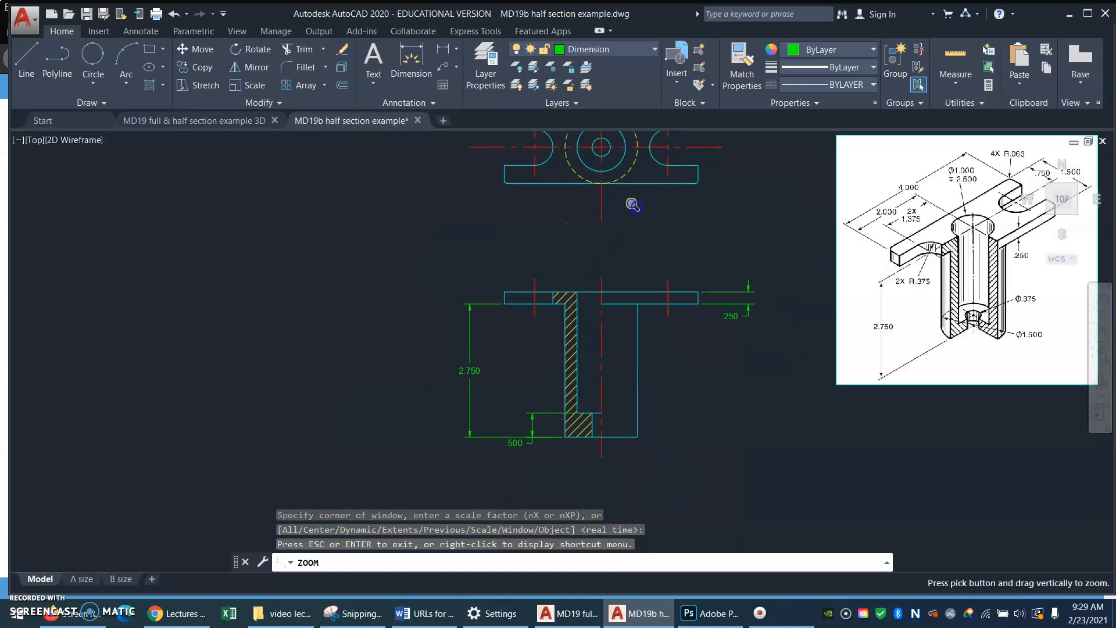
left_click_drag(633, 205, 658, 257)
key("Escape")
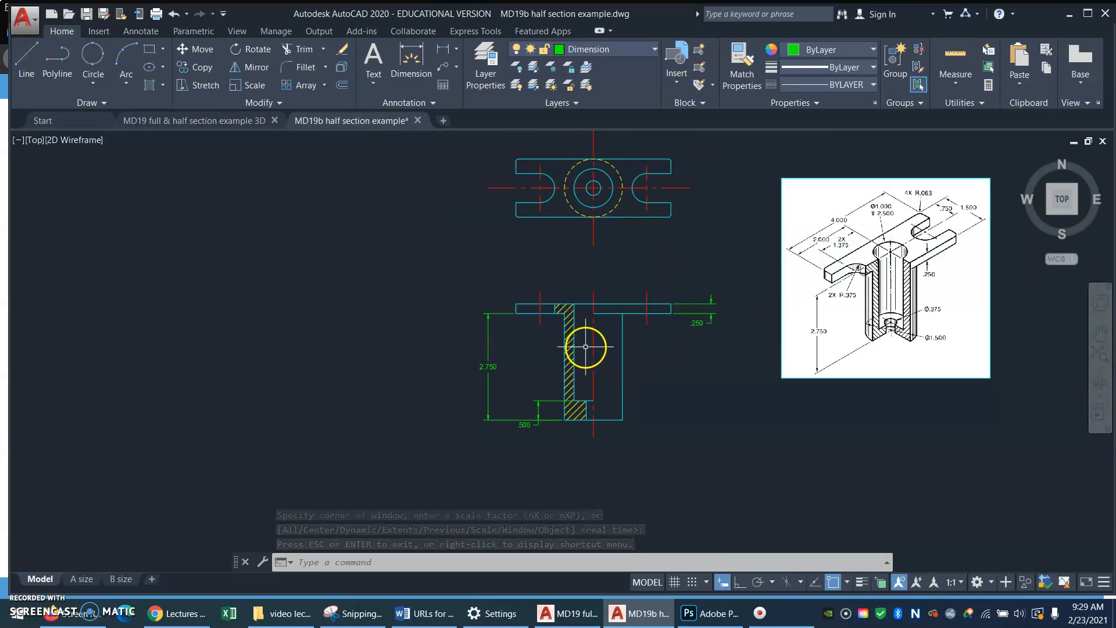
key("Escape")
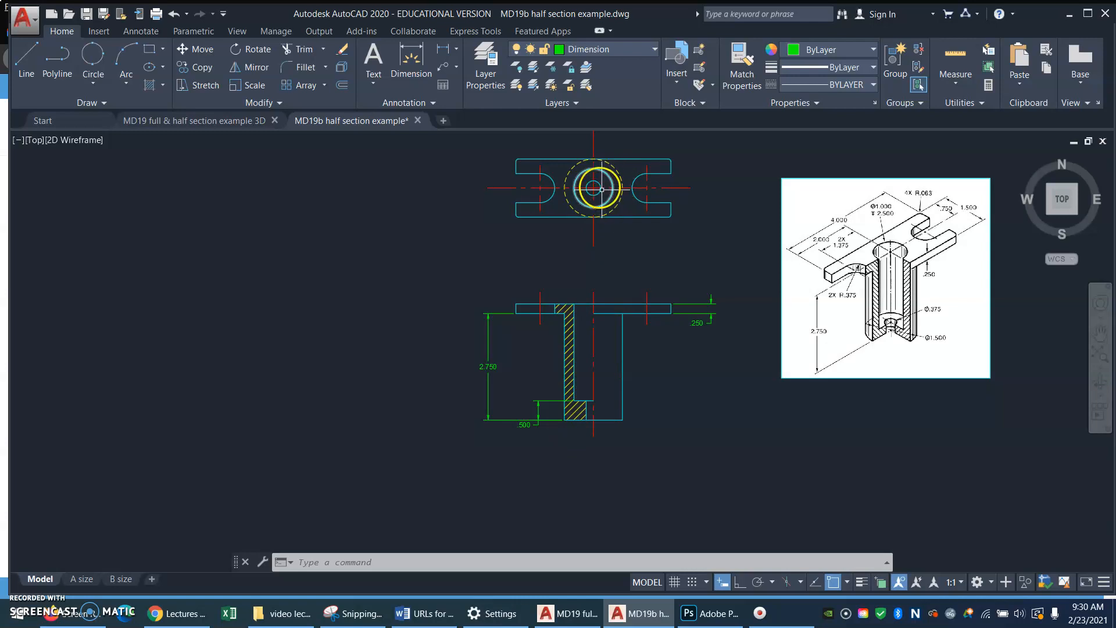
left_click(456, 49)
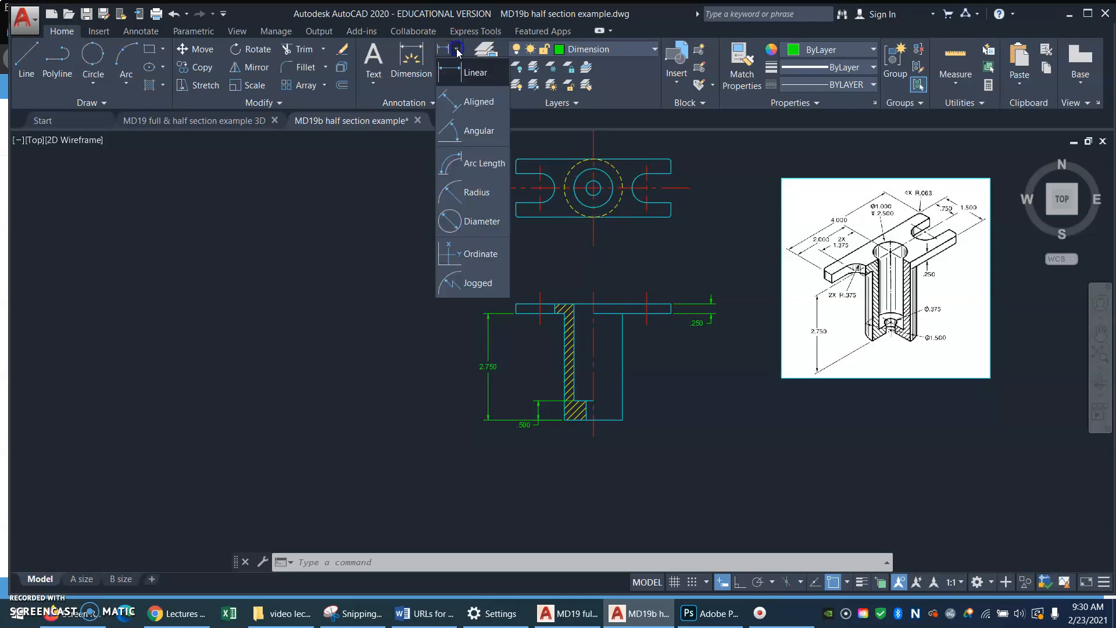
left_click(476, 224)
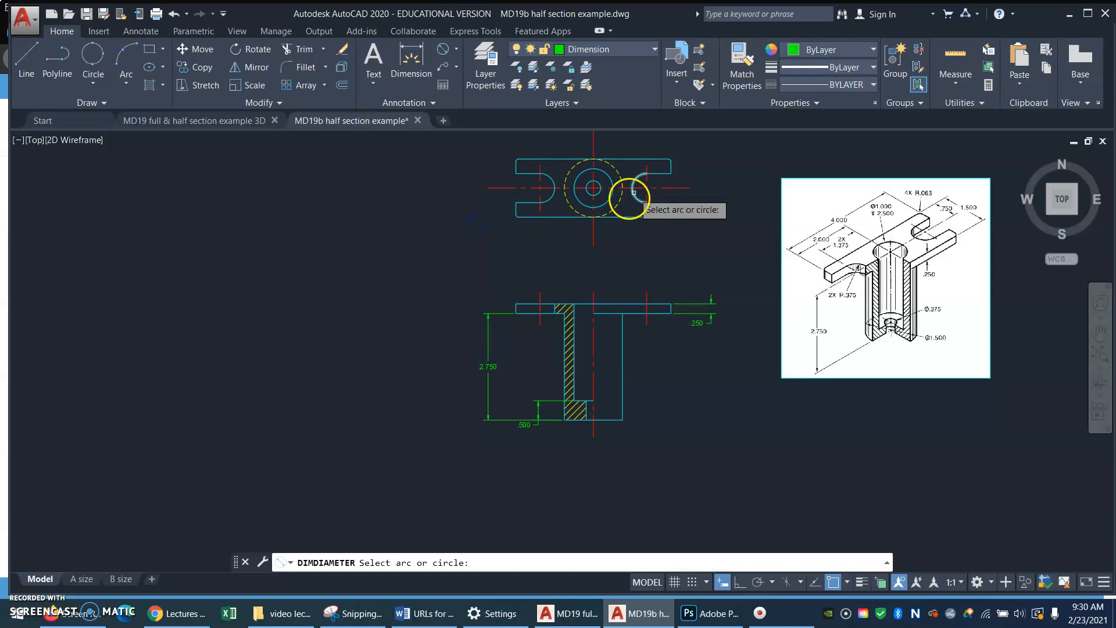
left_click(602, 205)
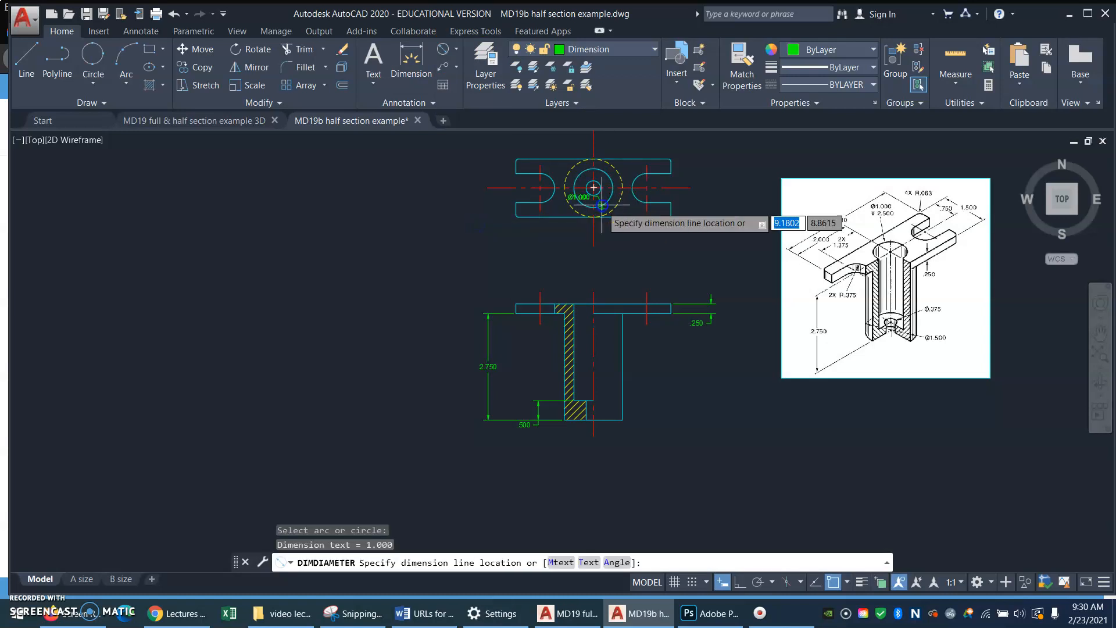
left_click(626, 241)
key("Return")
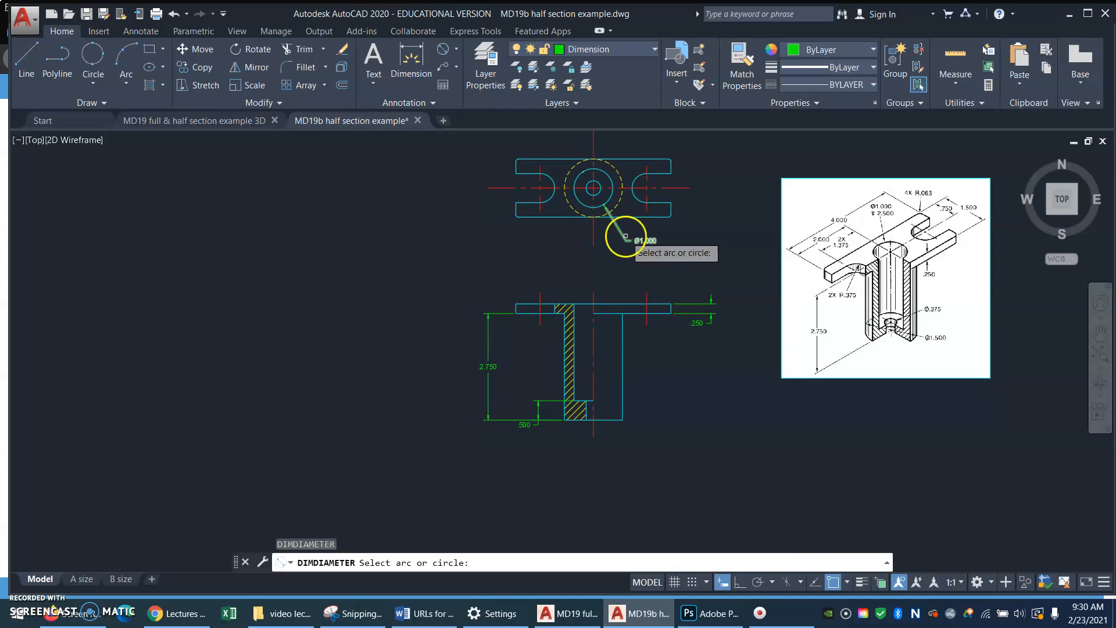
key("Escape")
key("Escape")
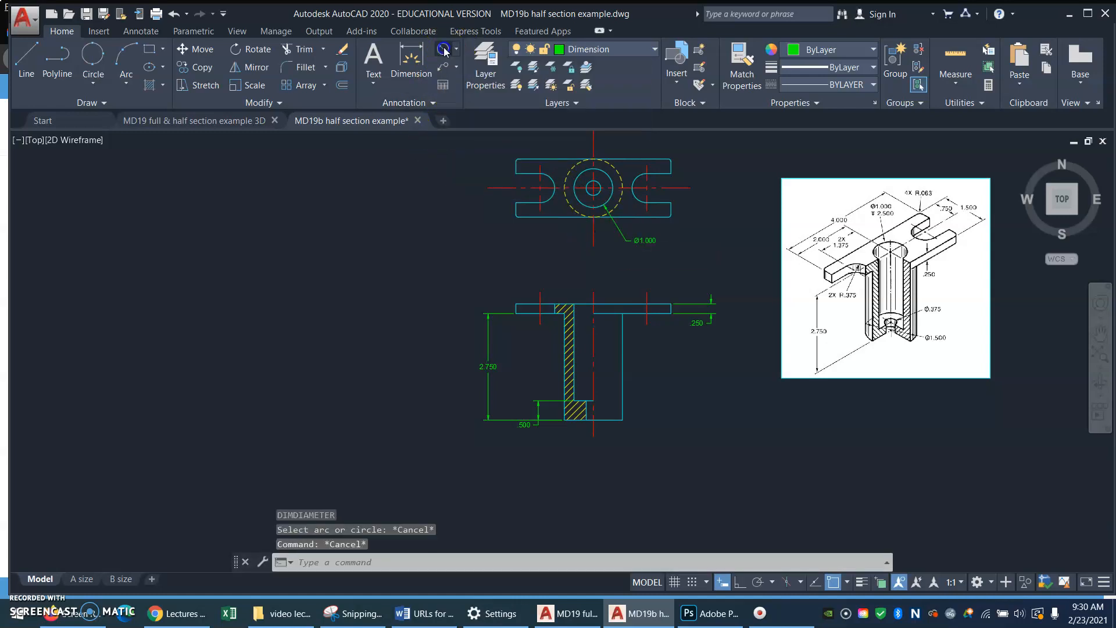
Add a diameter dimension to the small center hole in the top view, with its text below and left of the circles
left_click(447, 51)
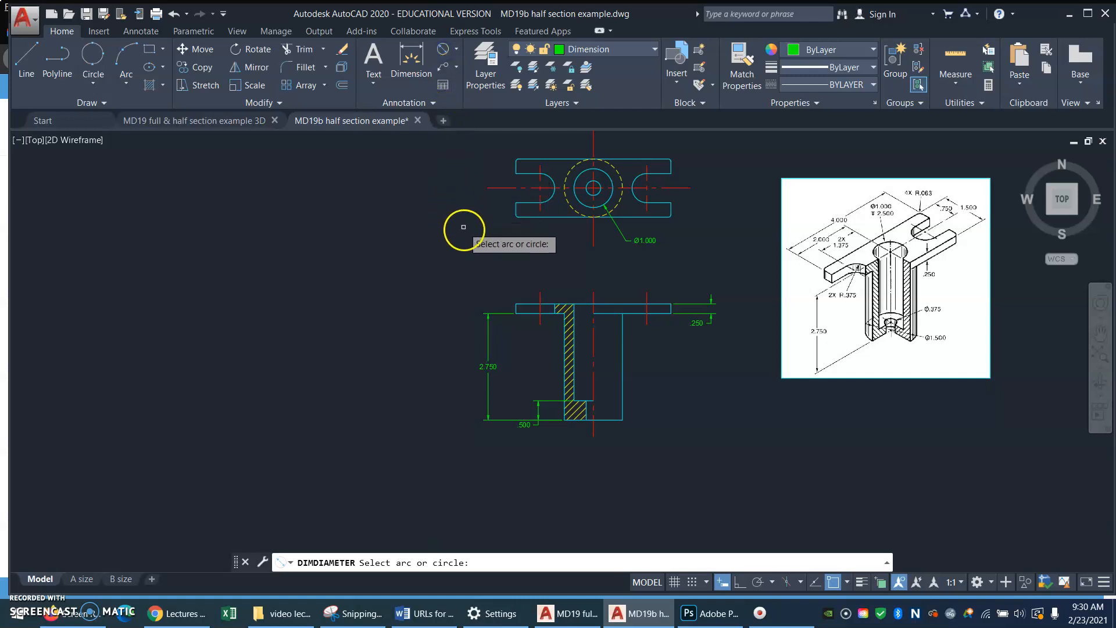
left_click(591, 189)
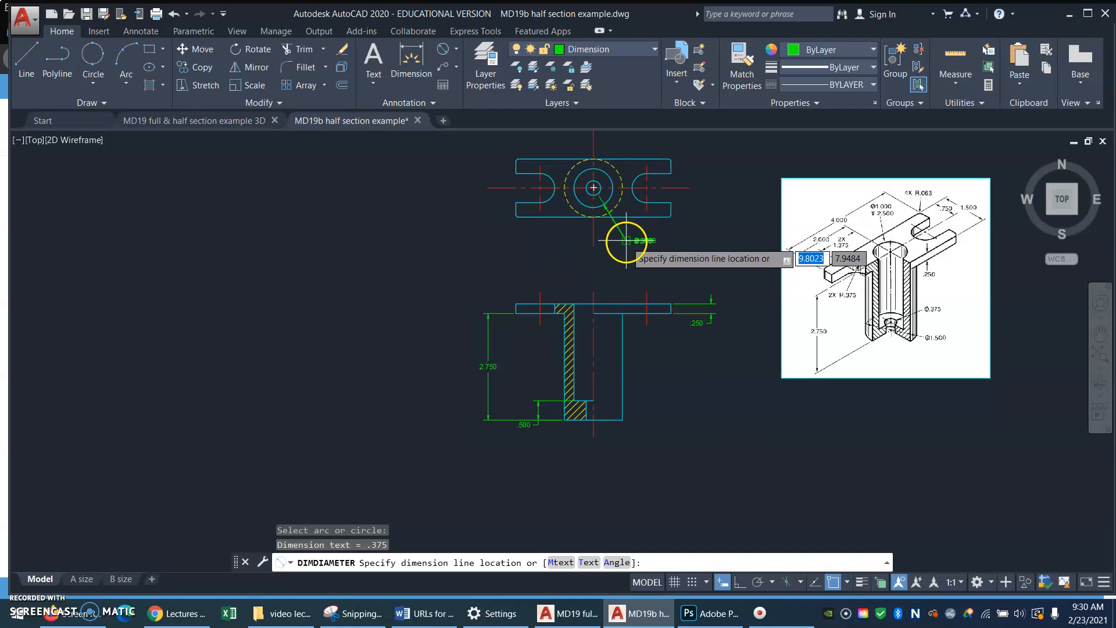
left_click(563, 239)
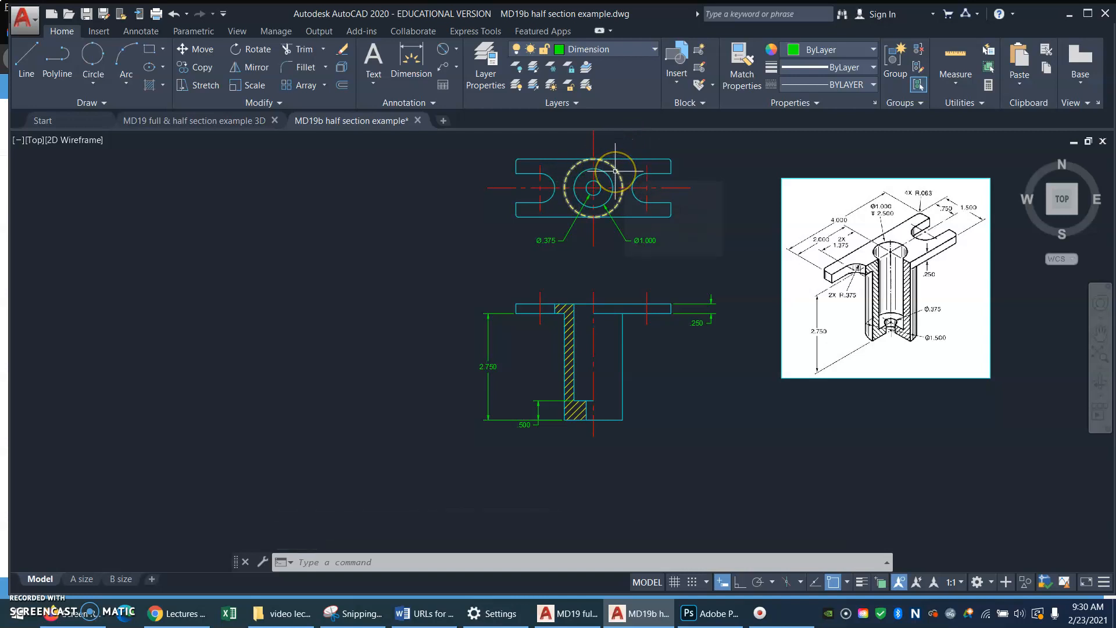
Add a horizontal linear dimension between the cylindrical body's lower corners with a Ø symbol before the value, placed below the front view
left_click(456, 51)
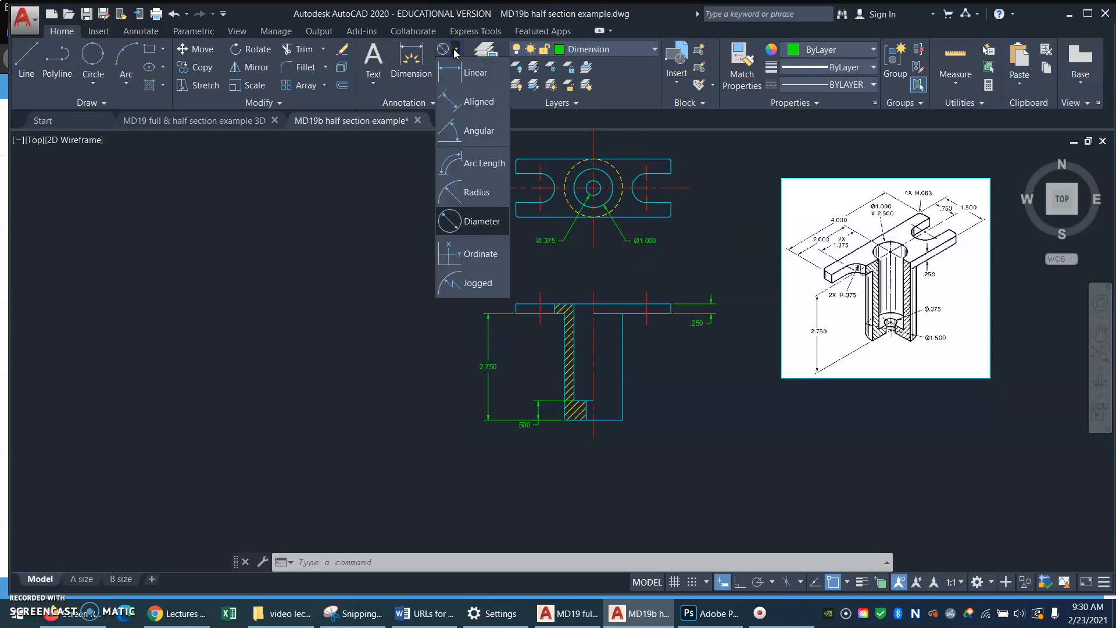
left_click(472, 74)
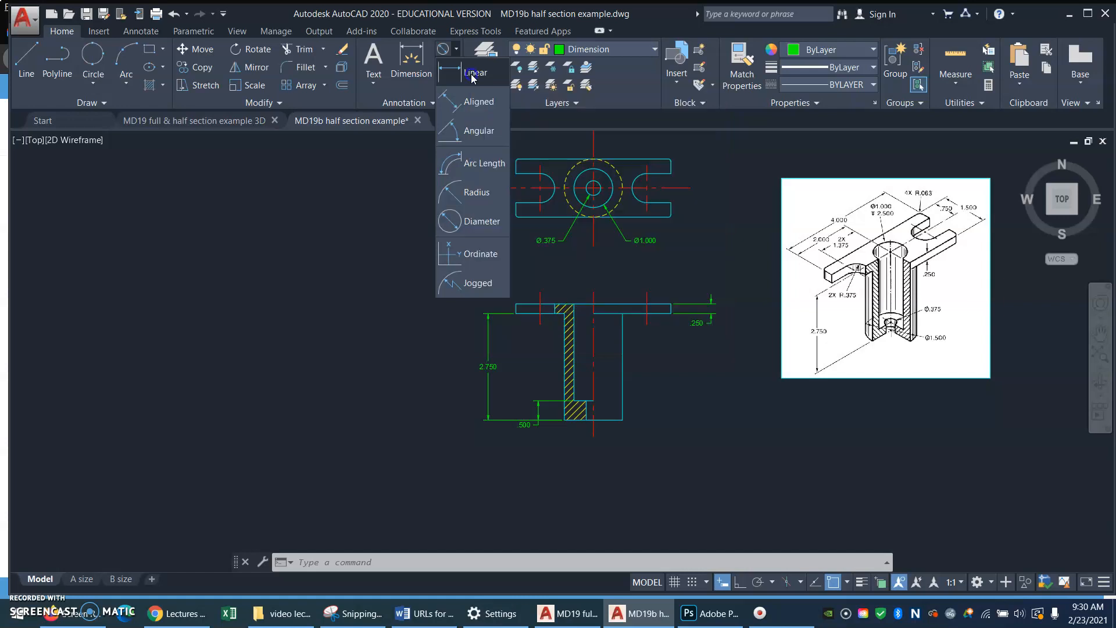
left_click(472, 75)
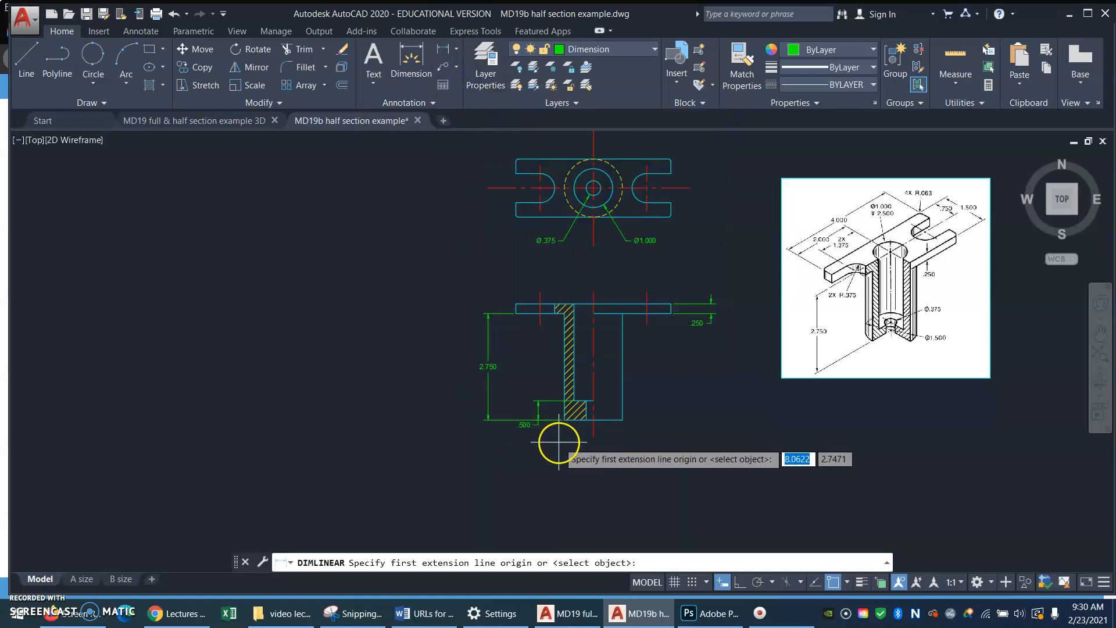
scroll(564, 432, "up", 5)
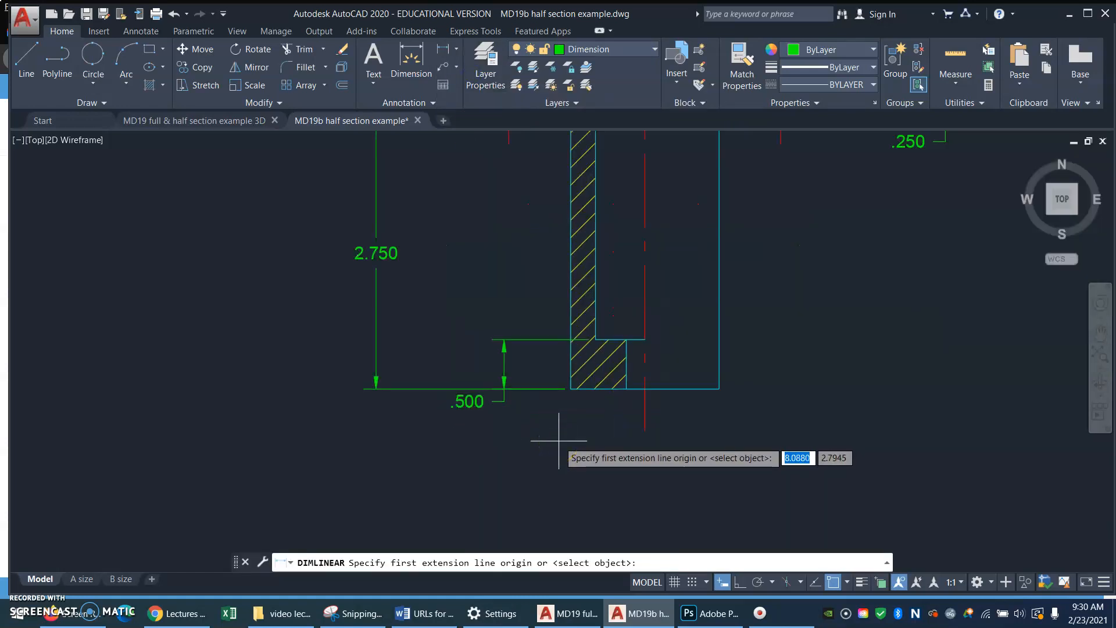
left_click(571, 388)
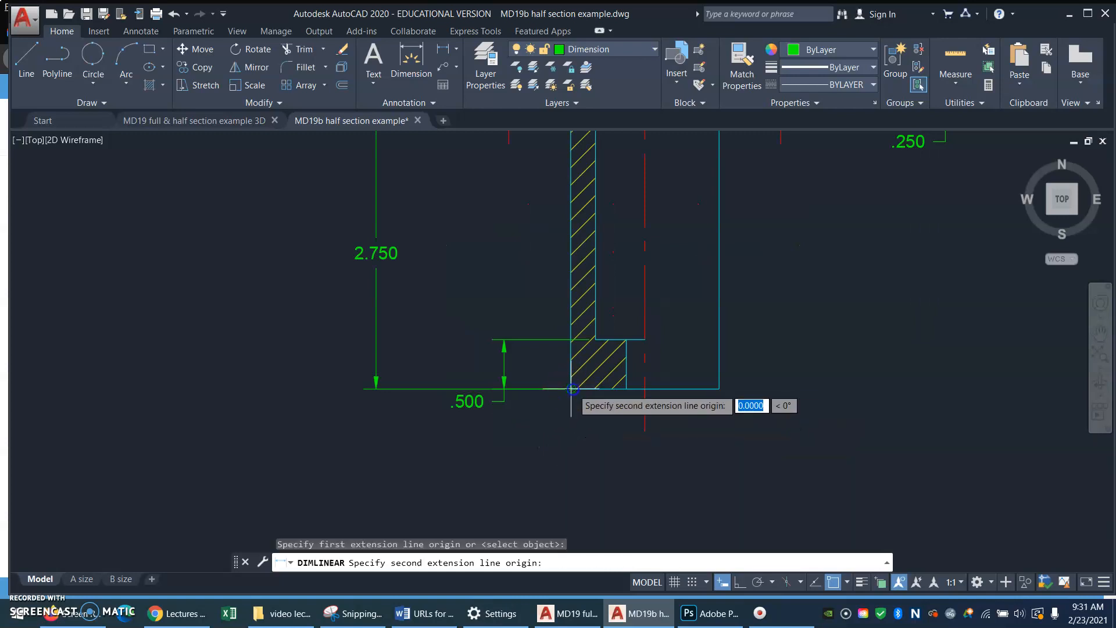
left_click(719, 388)
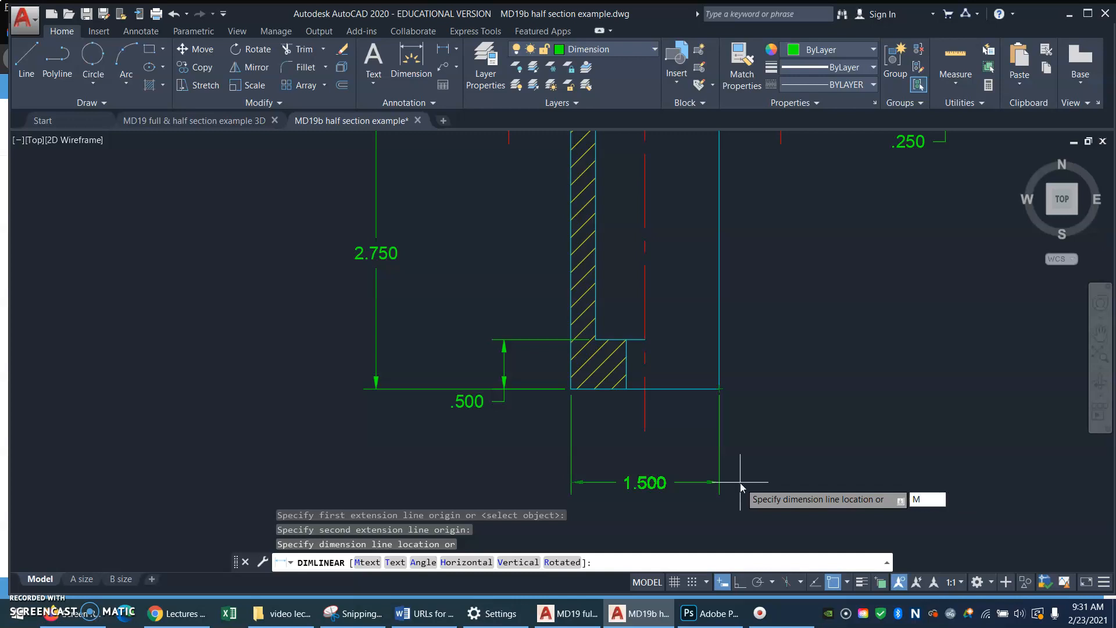
key("Return")
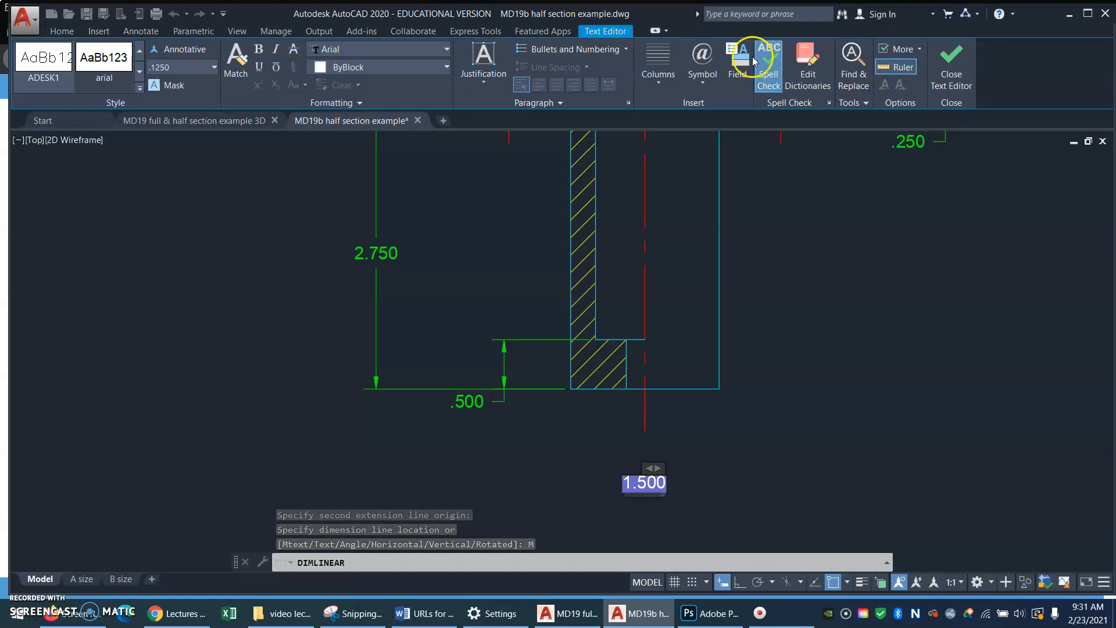
left_click(705, 85)
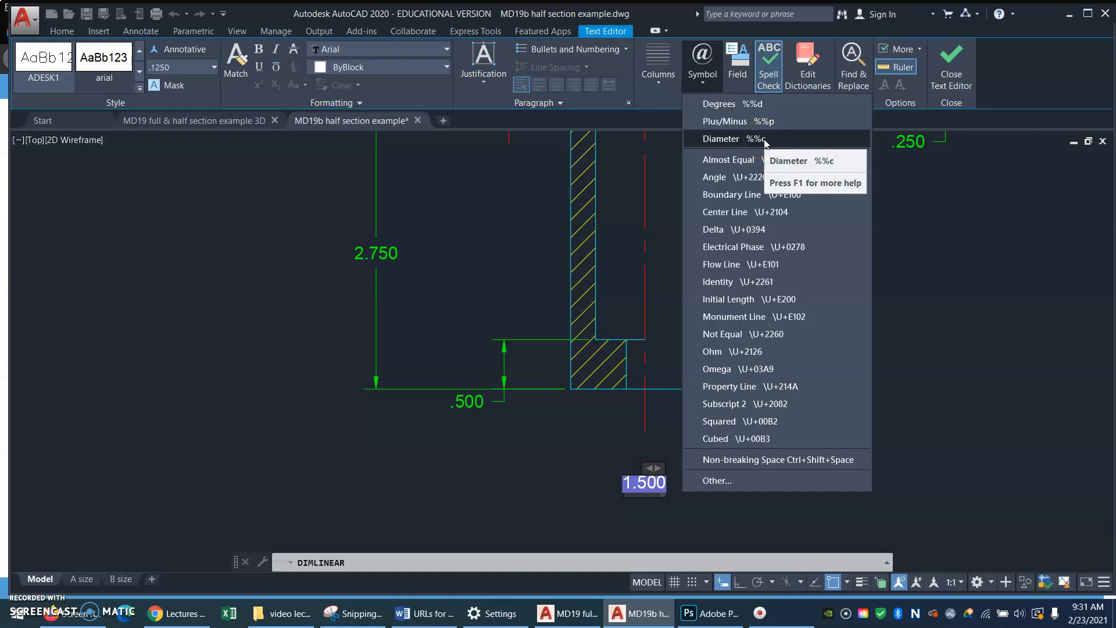
left_click(721, 139)
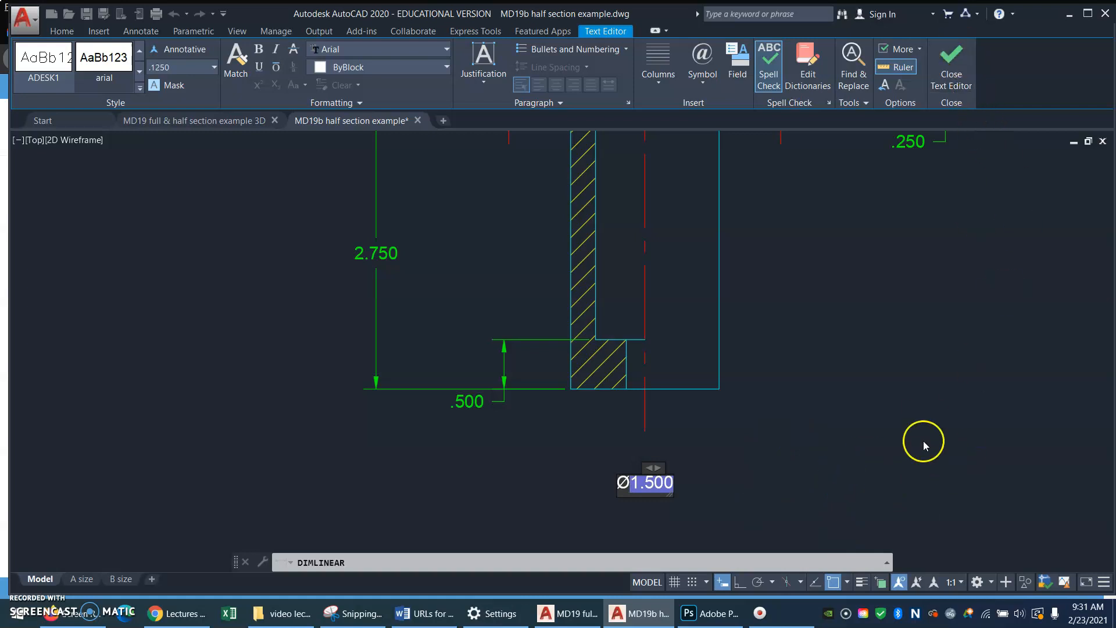
left_click(838, 487)
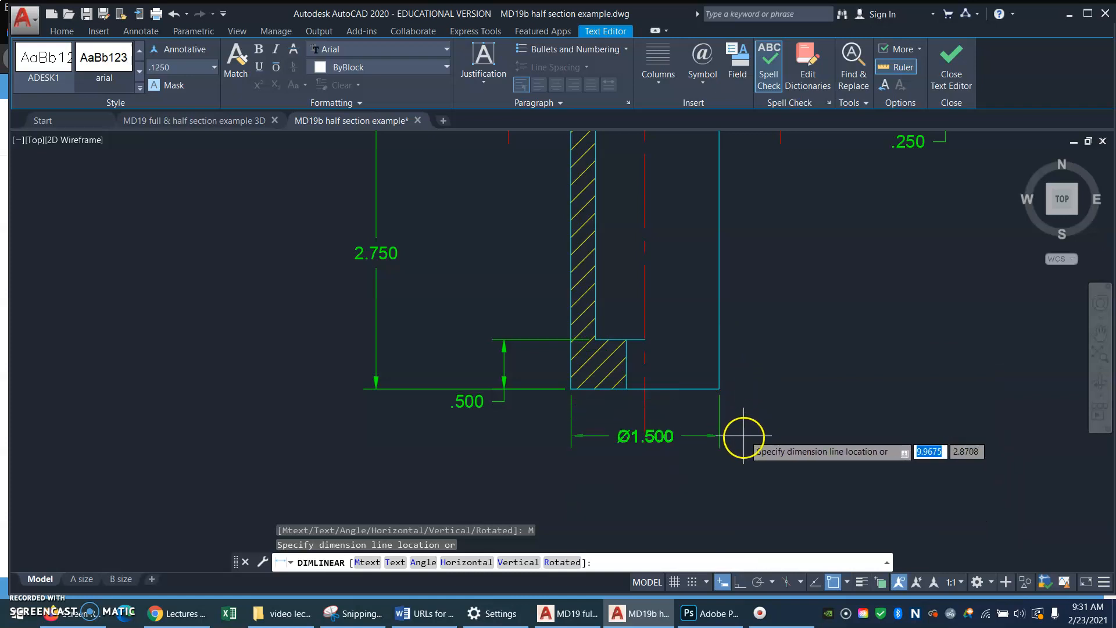
left_click(736, 477)
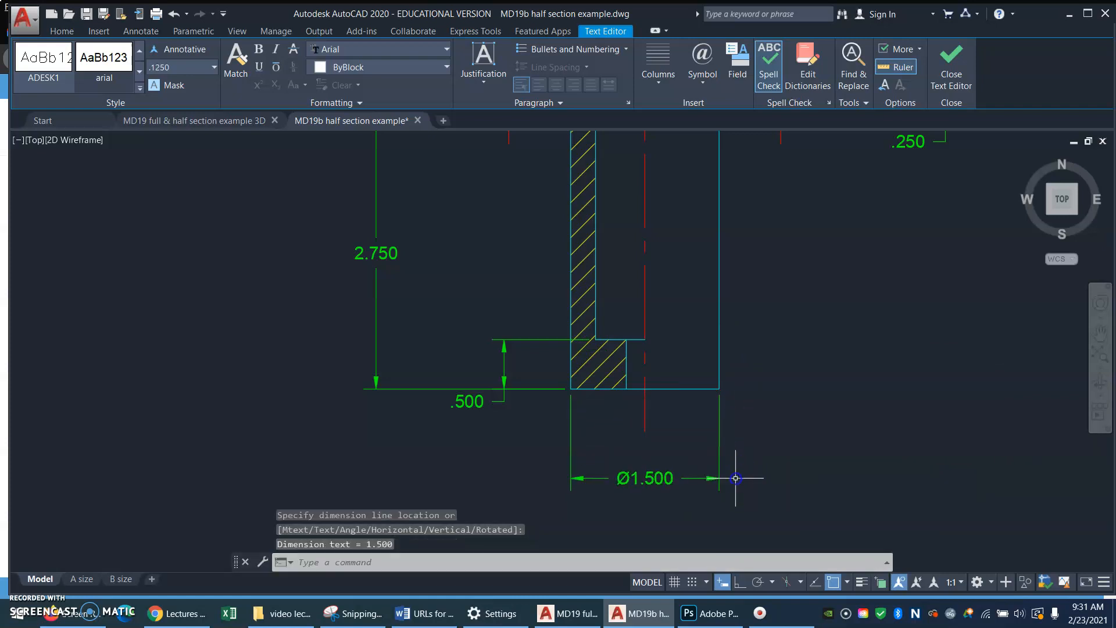
Shorten the top view's horizontal centerline at both ends so it extends only slightly past the flange
type("Z")
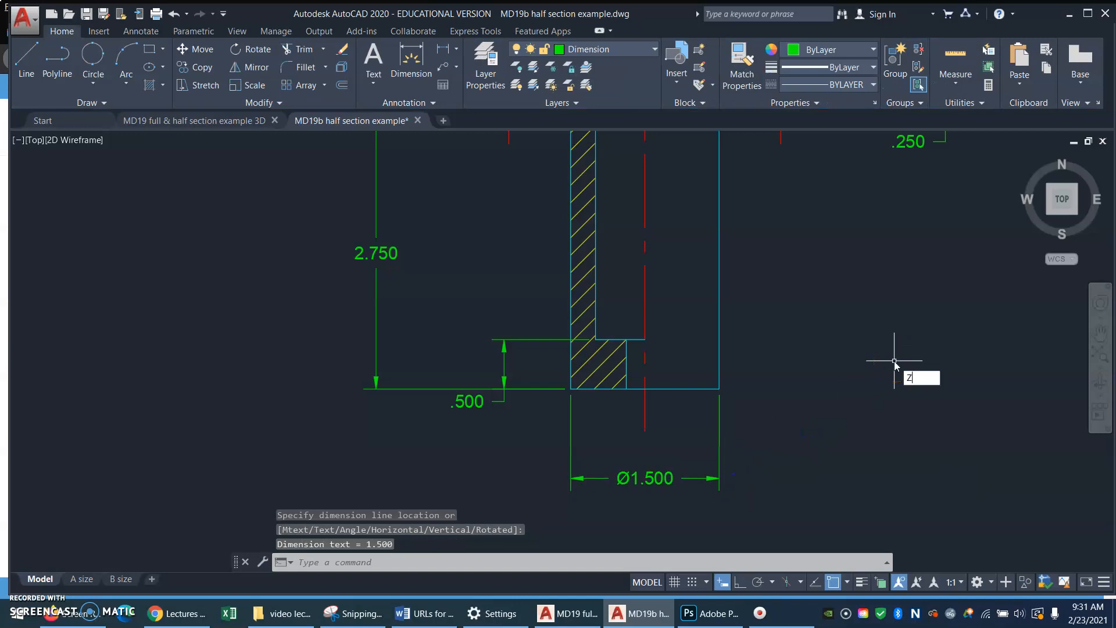
key("Return")
type("P")
key("Return")
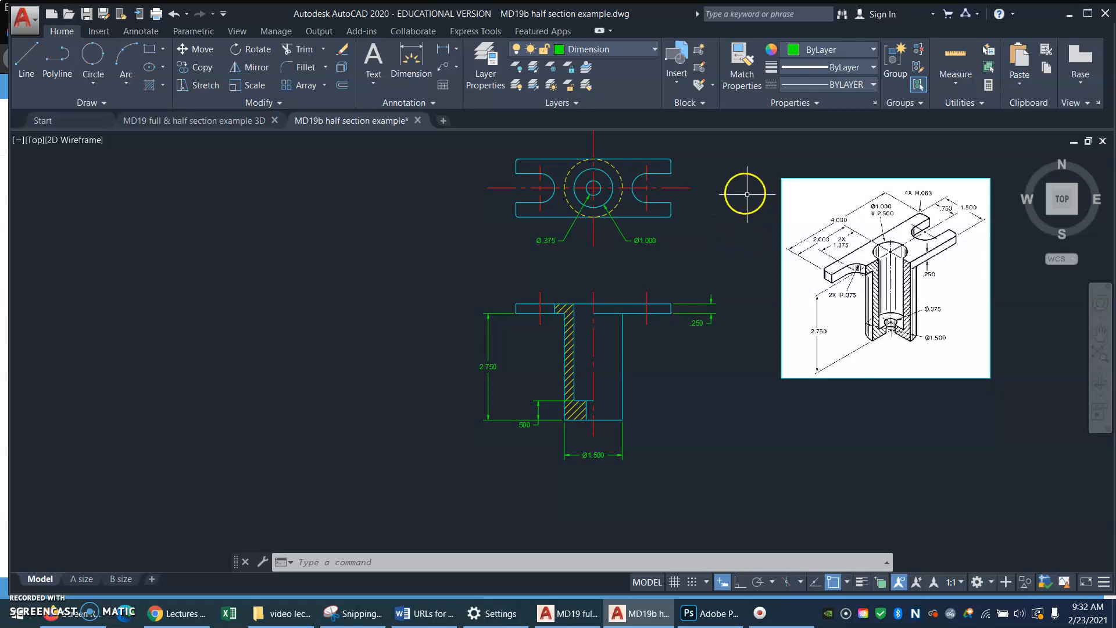
type("P")
key("Return")
mouse_move(724, 169)
left_mouse_down()
mouse_move(677, 214)
mouse_move(626, 221)
left_mouse_up()
key("Escape")
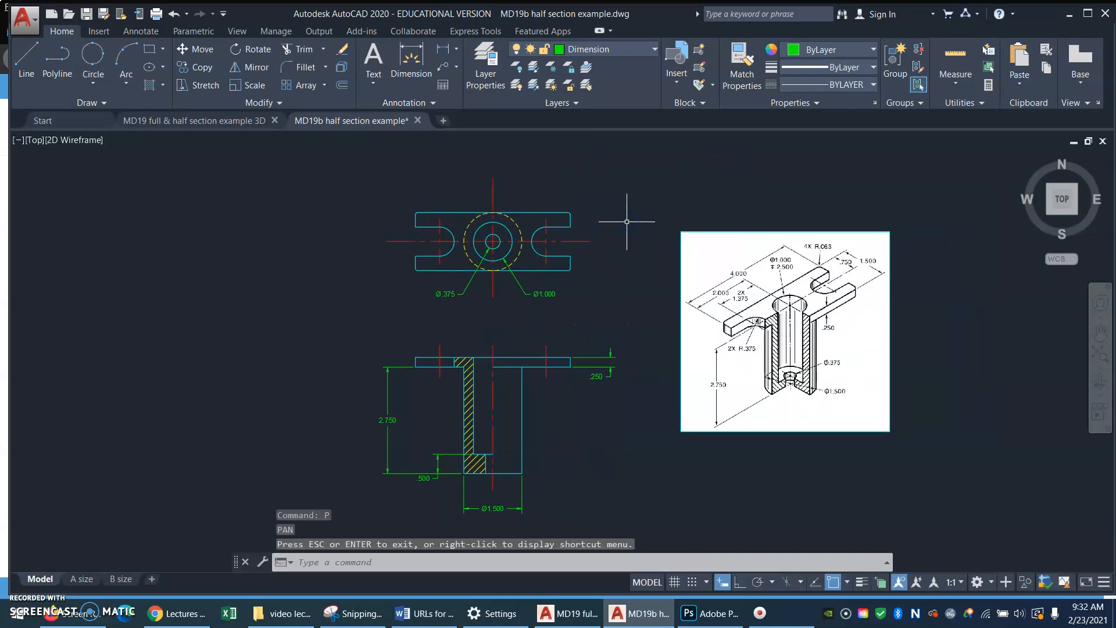
left_click(449, 54)
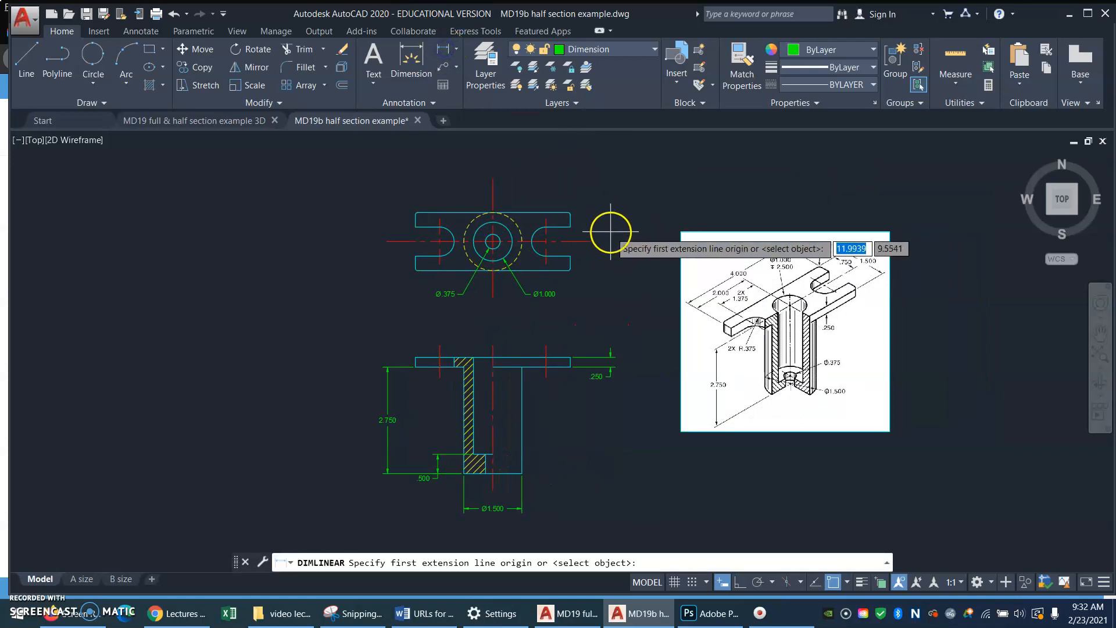
key("Escape")
left_click(394, 241)
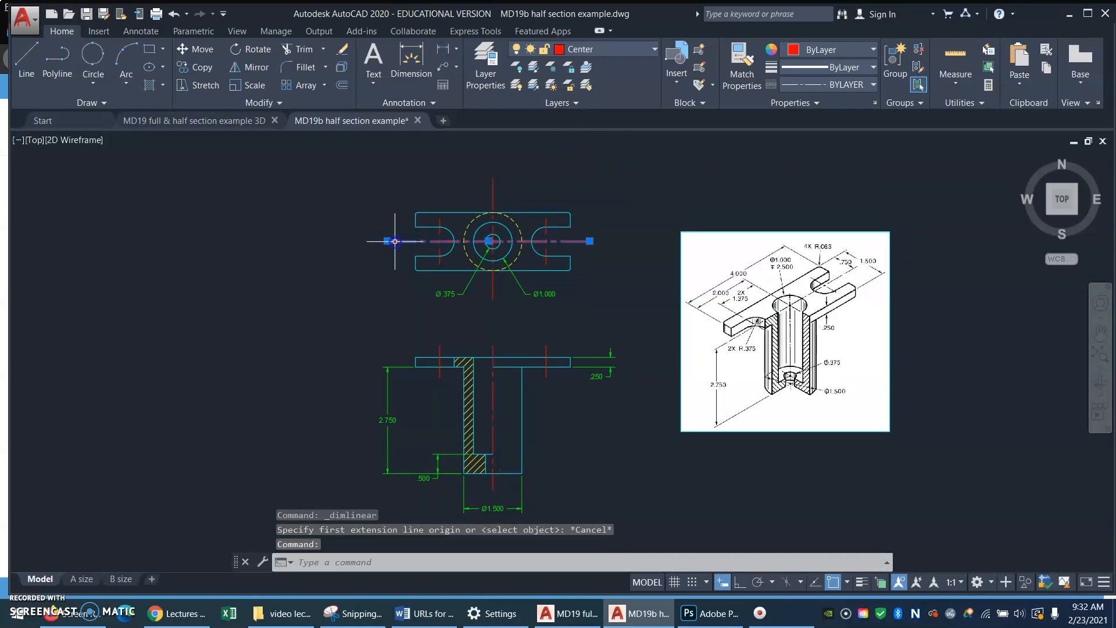
left_click(387, 241)
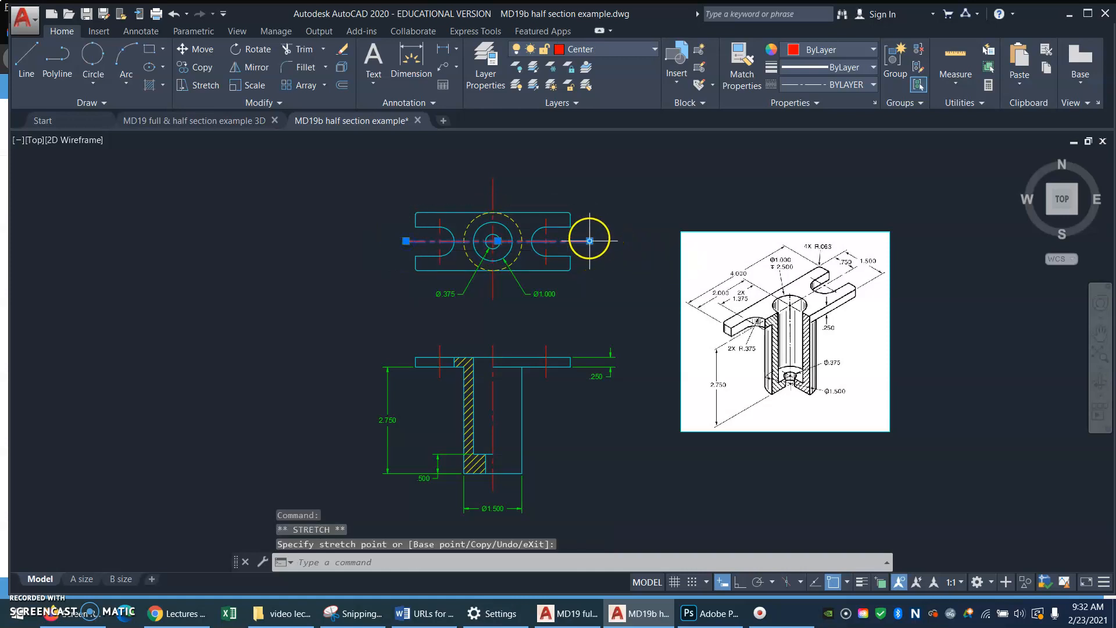
left_click(590, 240)
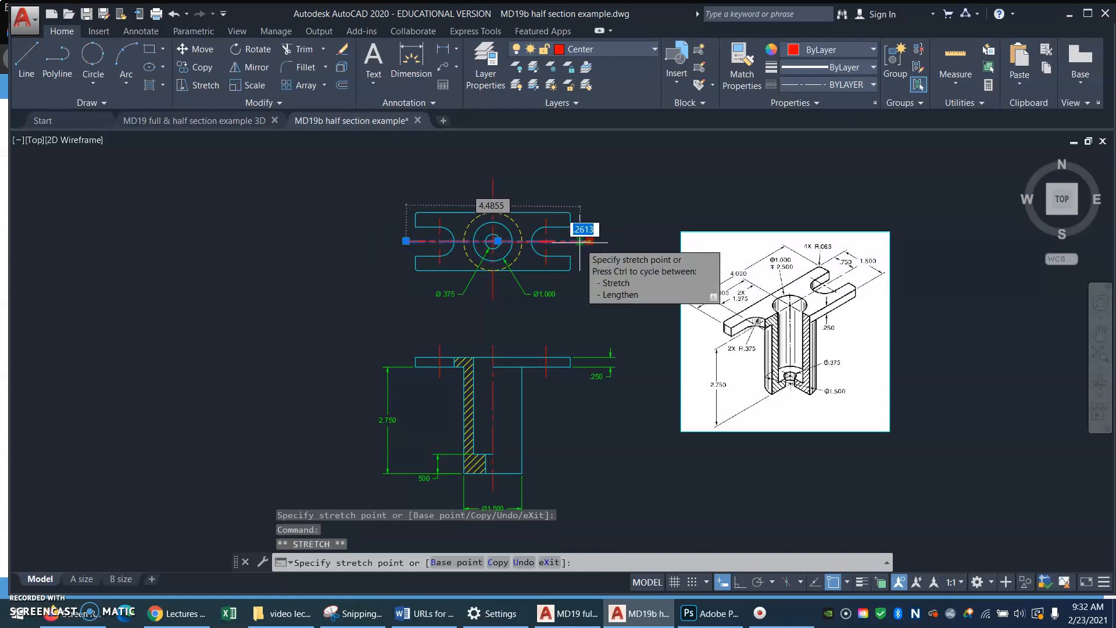
key("Escape")
key("Escape")
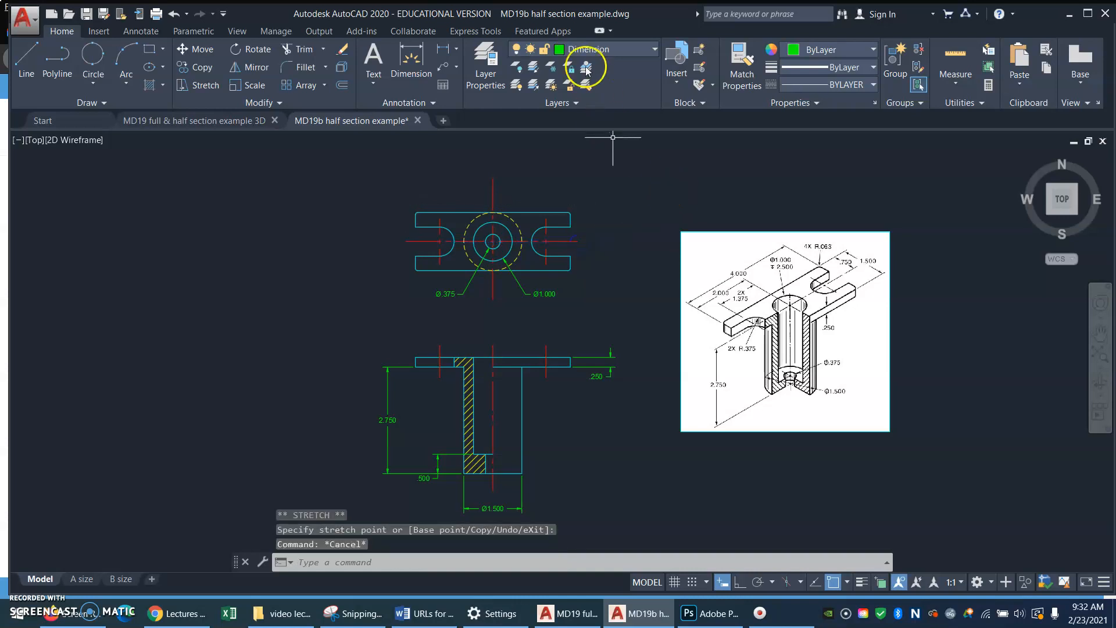
Add a vertical linear dimension from the horizontal centerline's right end to the flange's upper-right corner, placed right of the top view
type("z")
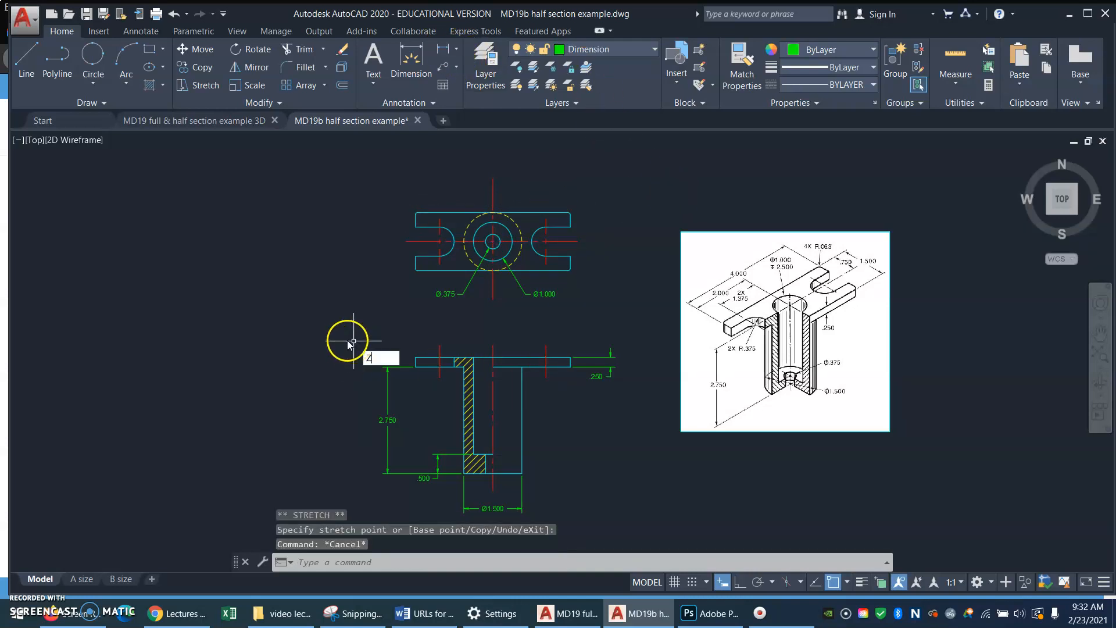
key("Return")
left_click(328, 346)
left_click(743, 141)
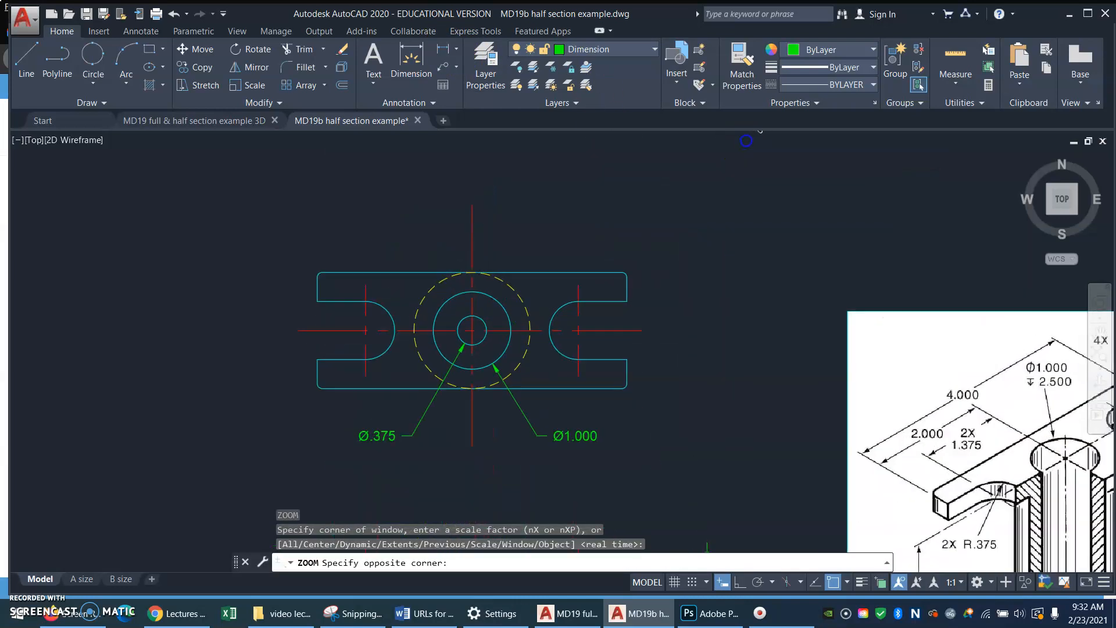
left_click(447, 50)
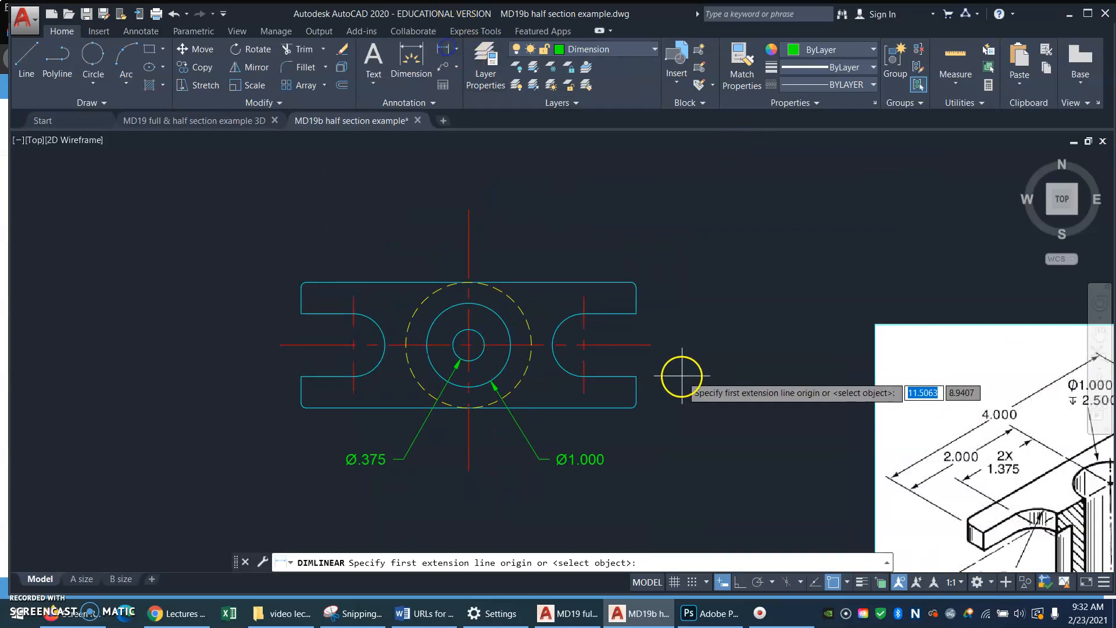
left_click(652, 345)
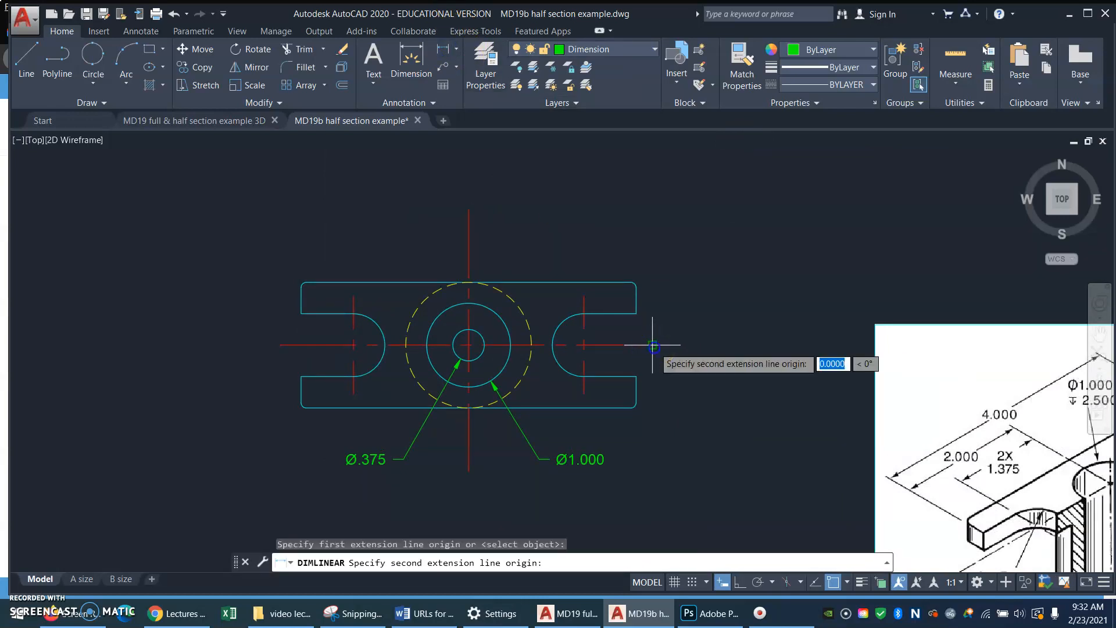
left_click(631, 283)
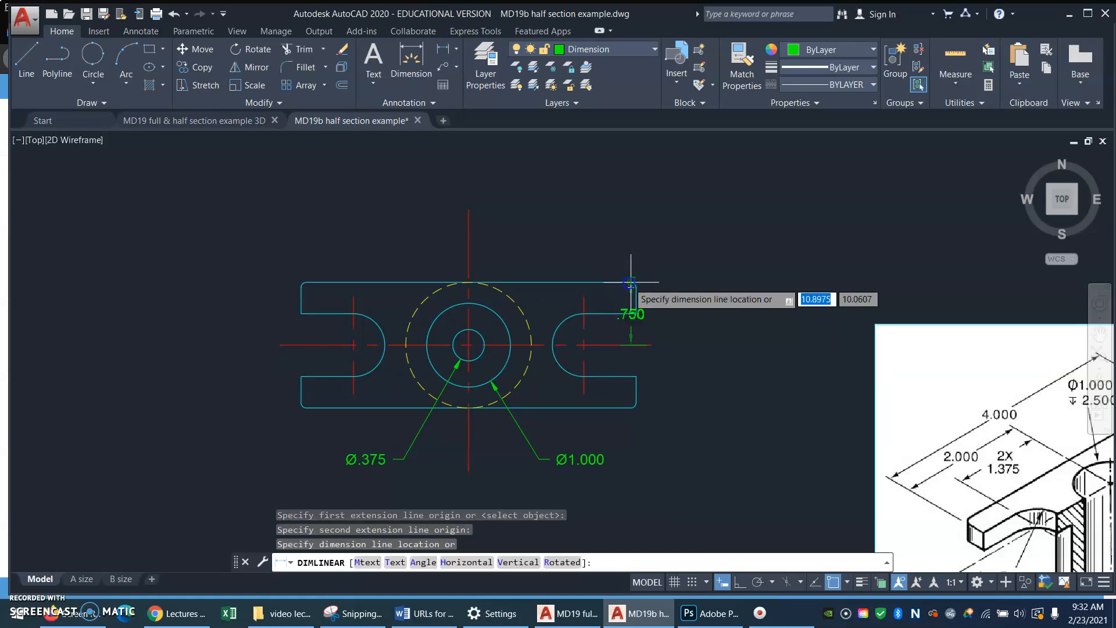
left_click(696, 293)
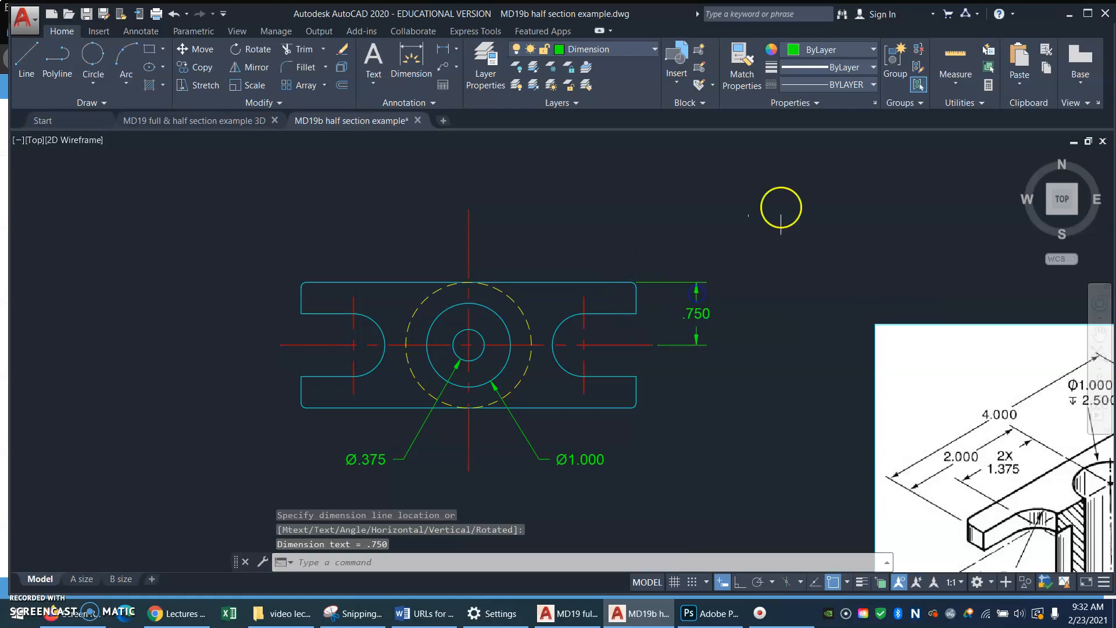
Add a vertical linear dimension for the flange's overall depth between its right corners, placed outside the half-depth dimension
left_click(442, 48)
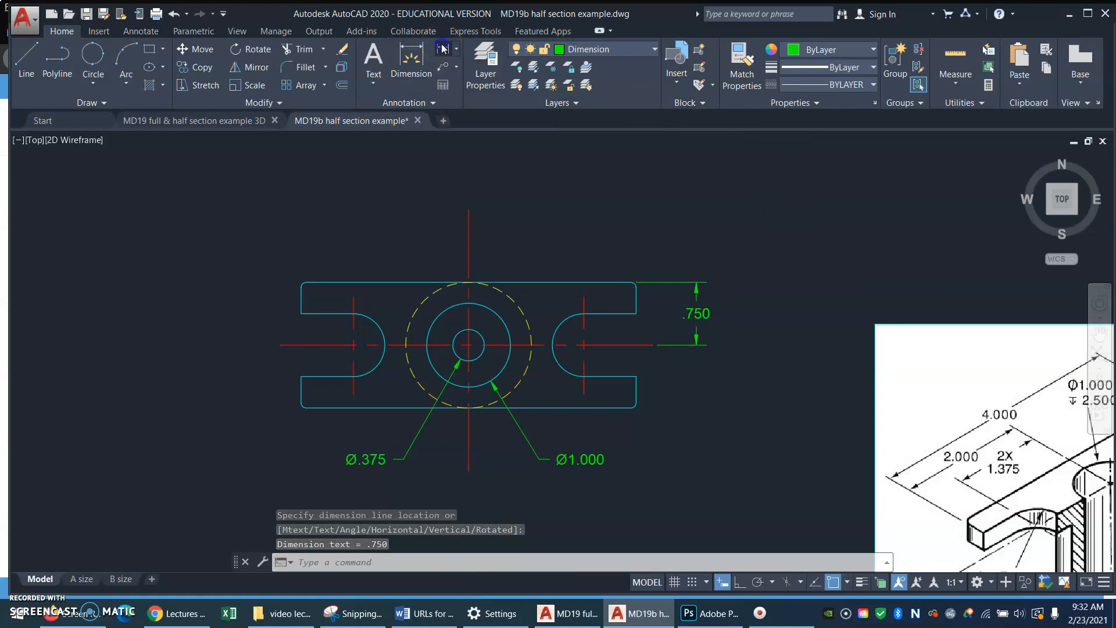
left_click(631, 283)
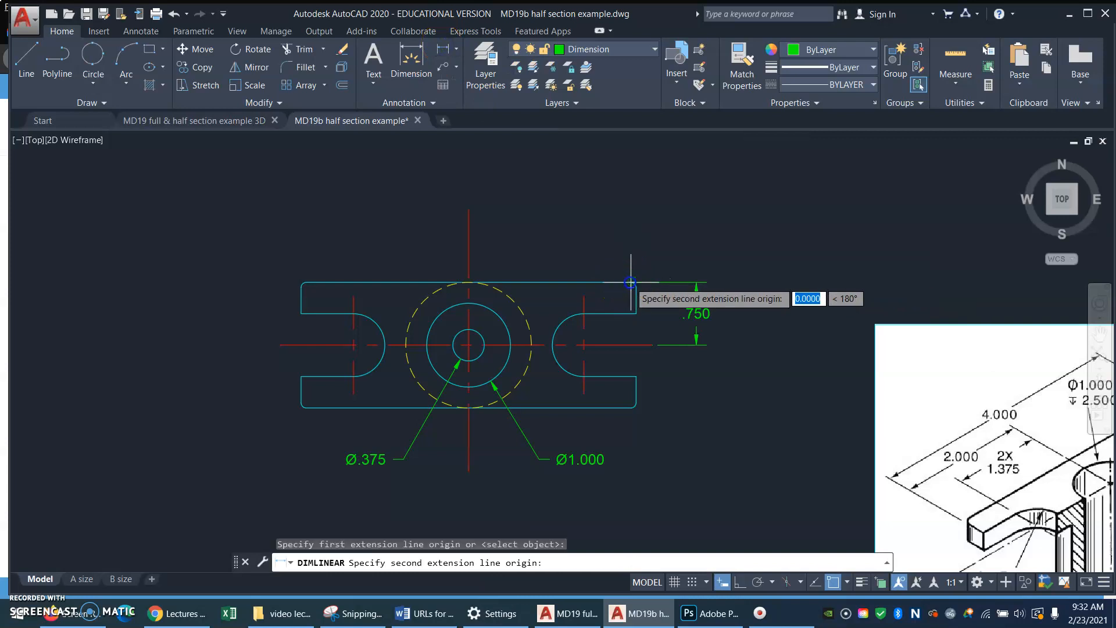
left_click(631, 402)
left_click(770, 389)
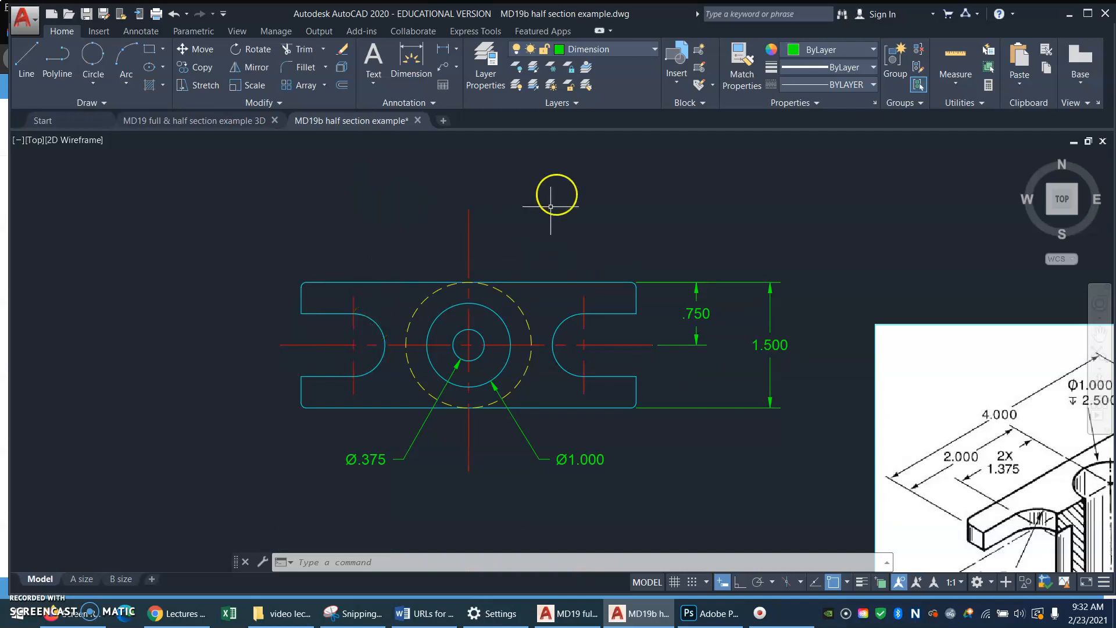
Add a radius dimension with the prefix 2X to the left slot arc, with its text below and left of the top view
left_click(457, 52)
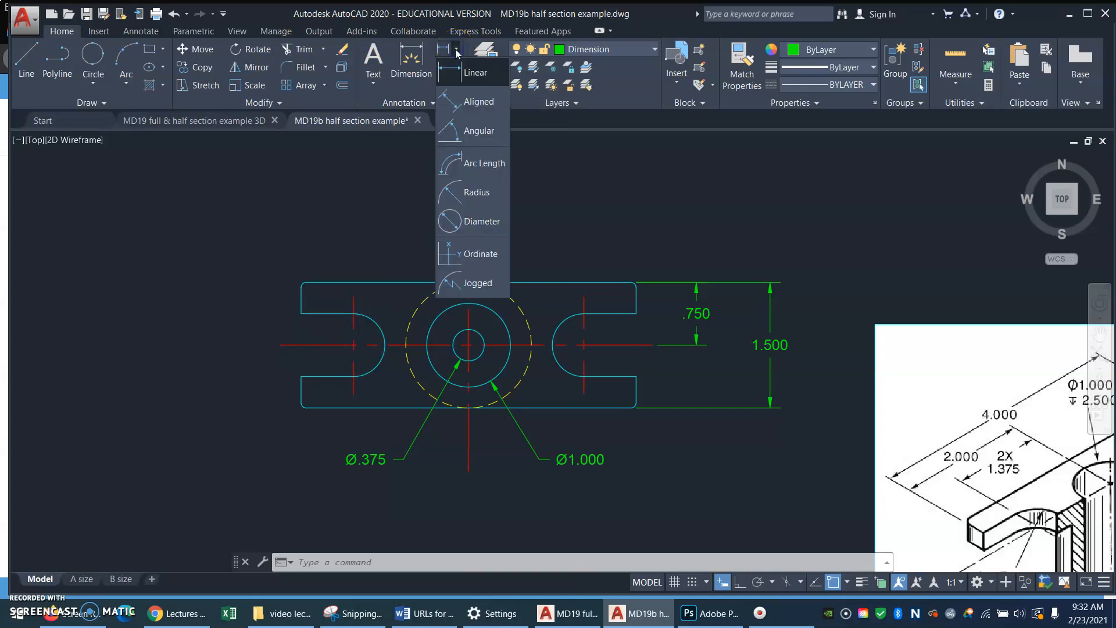
left_click(477, 194)
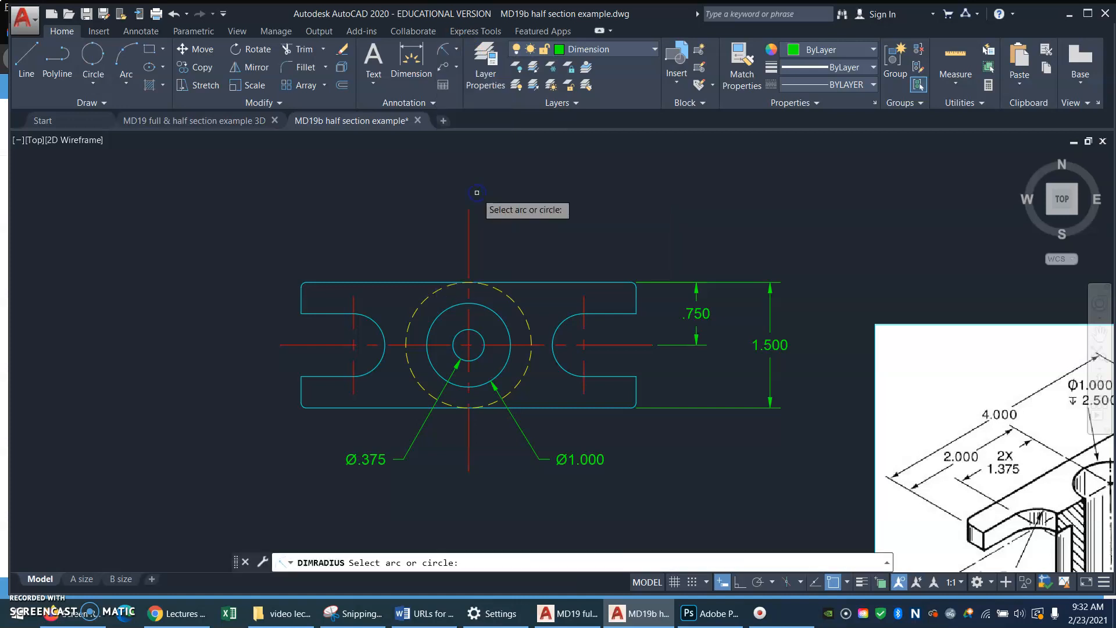
left_click(380, 326)
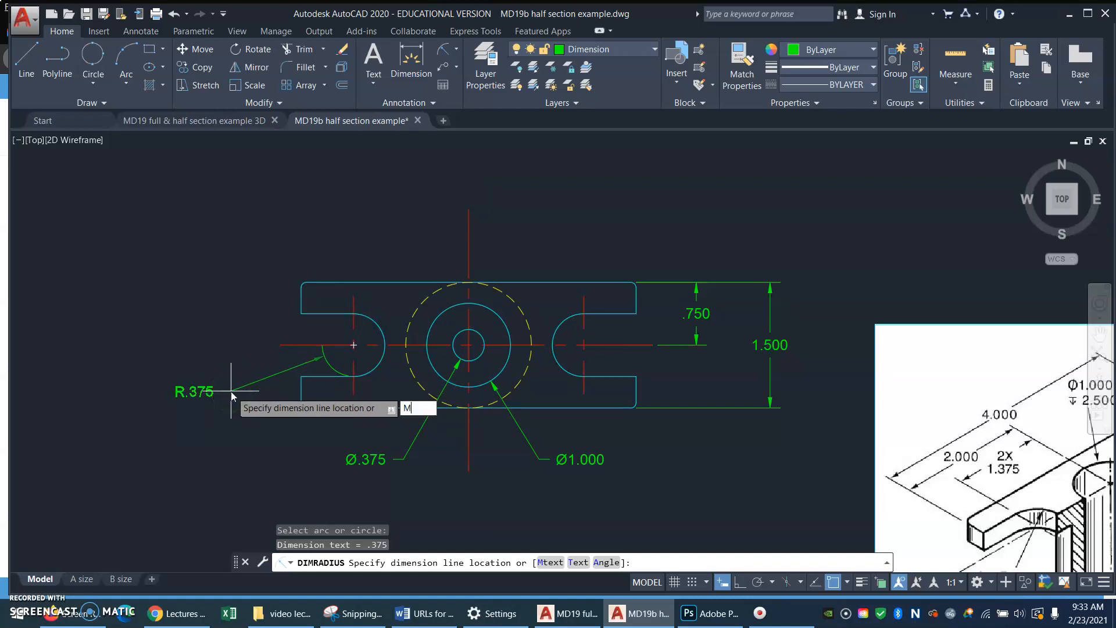
left_click(231, 392)
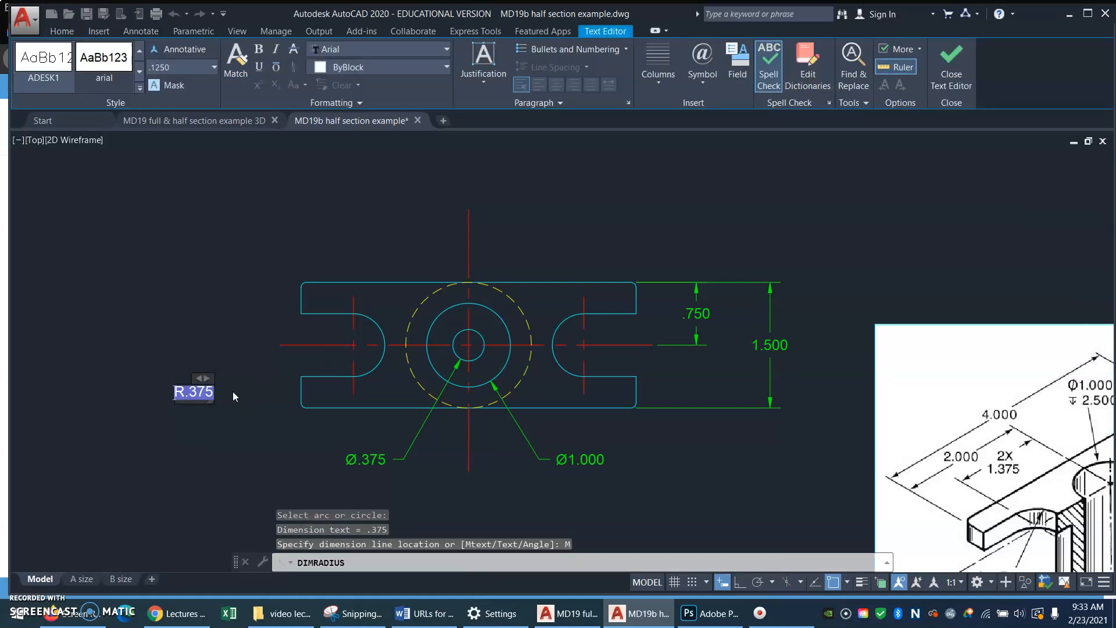
type("2X")
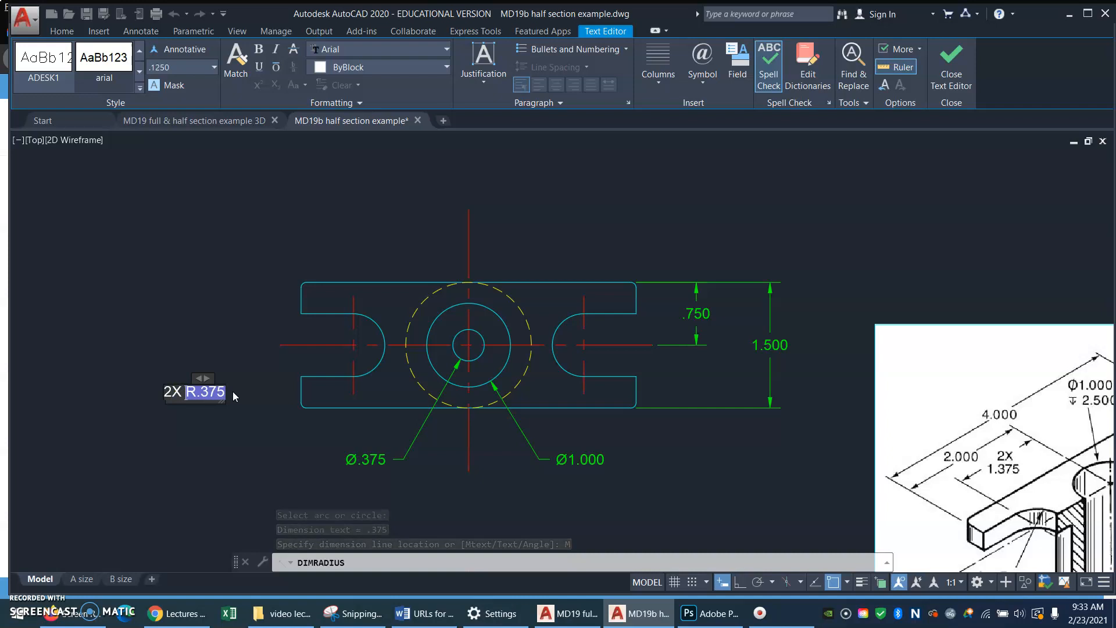
left_click(233, 391)
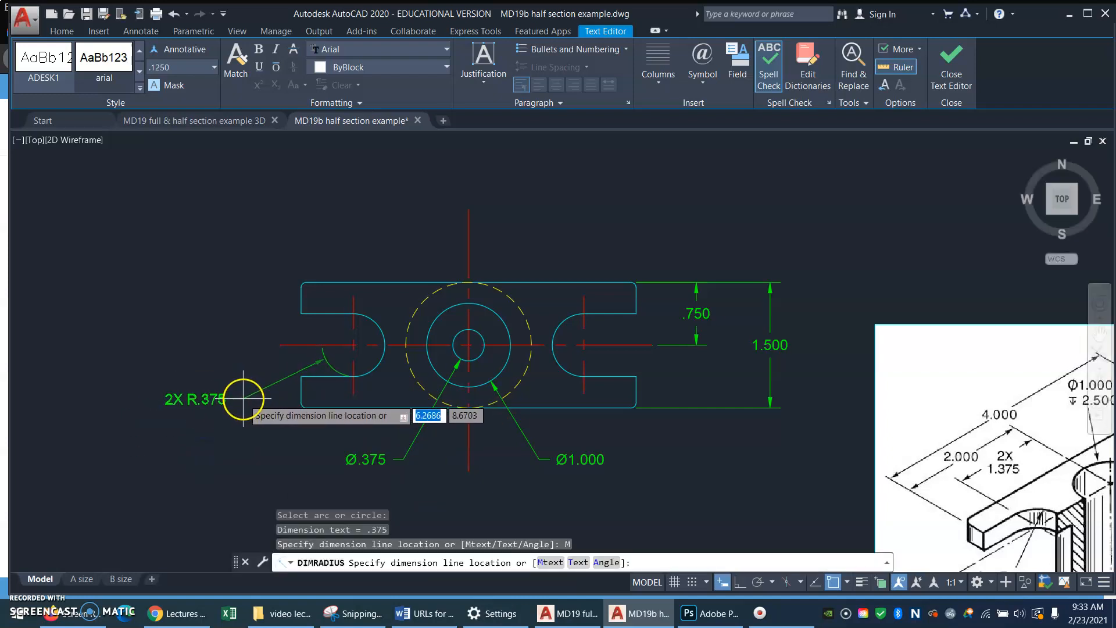
left_click(243, 398)
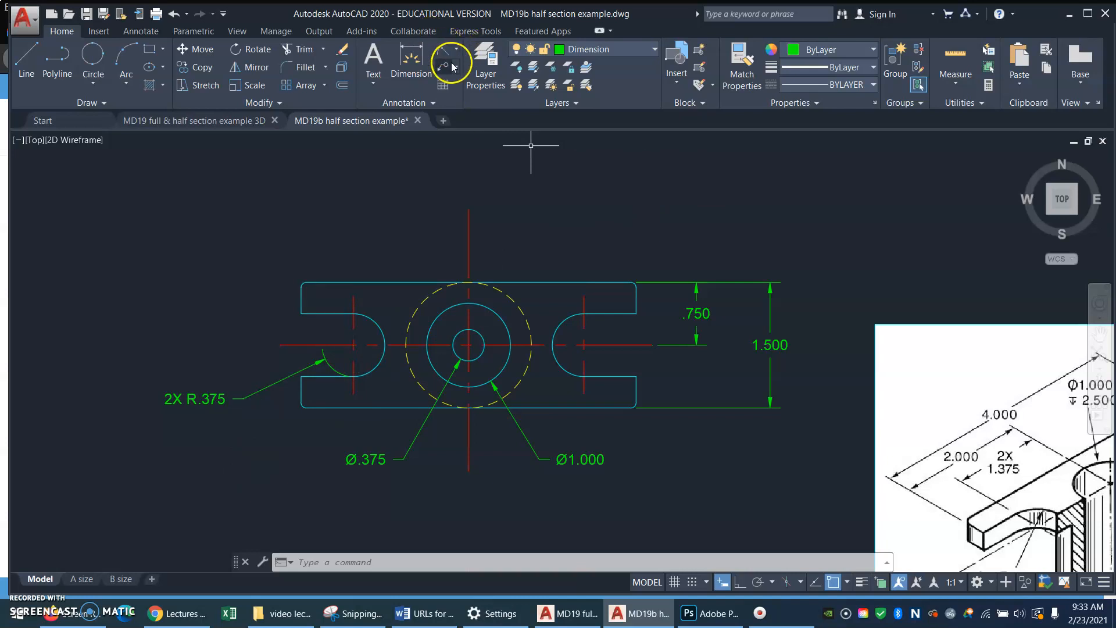
Add a radius dimension with the prefix 4X to the flange's upper-left corner fillet, with its text above and left of the top view
left_click(444, 47)
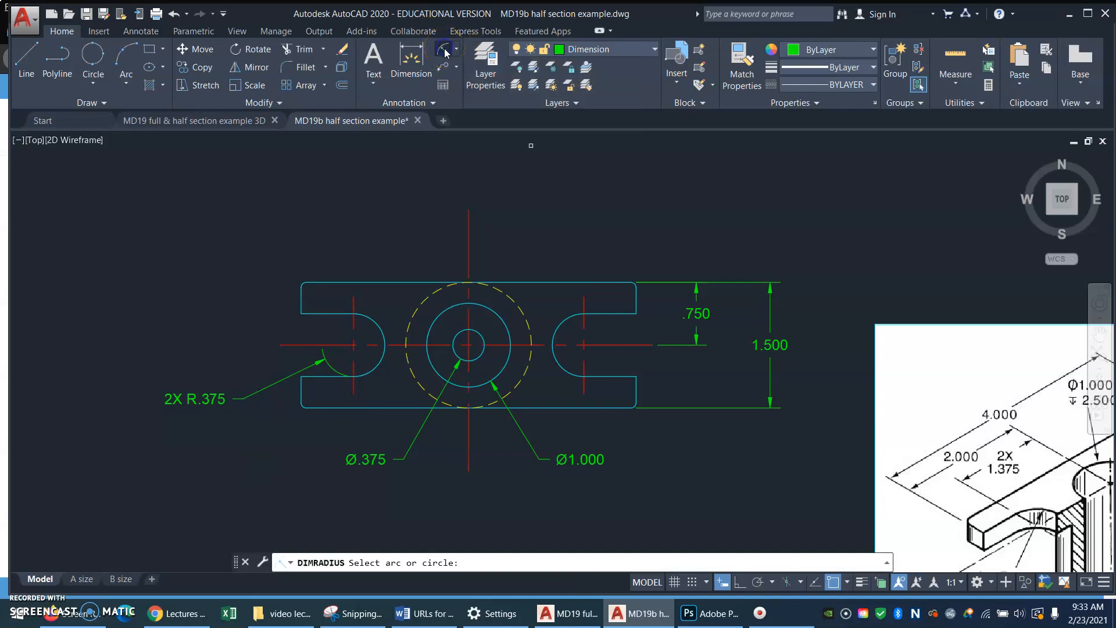
left_click(303, 283)
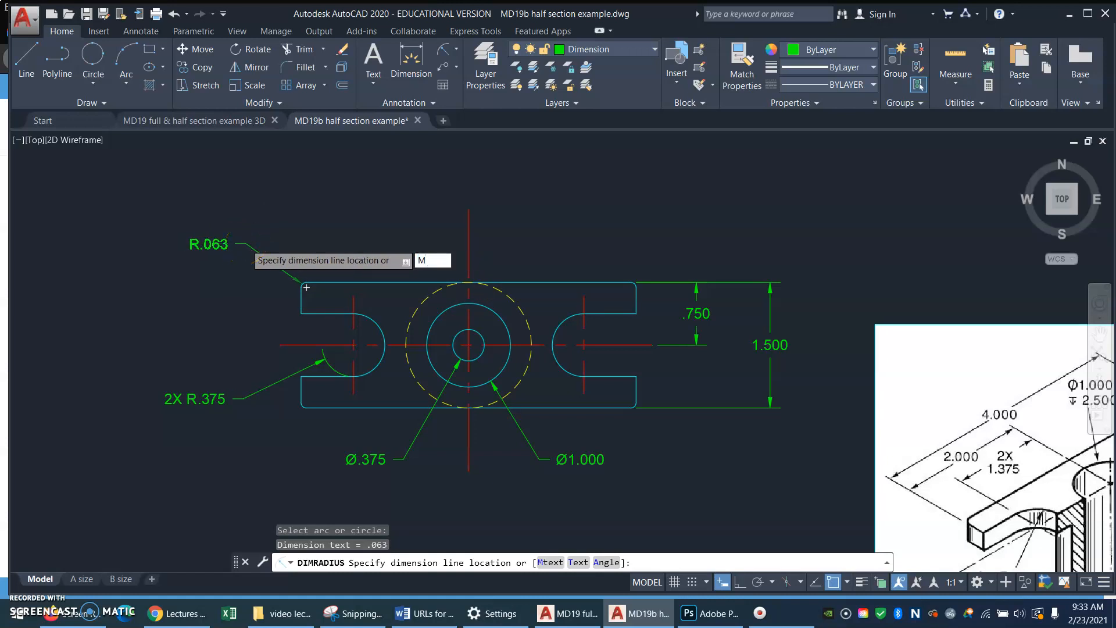
key("Return")
key("Home")
type("4X")
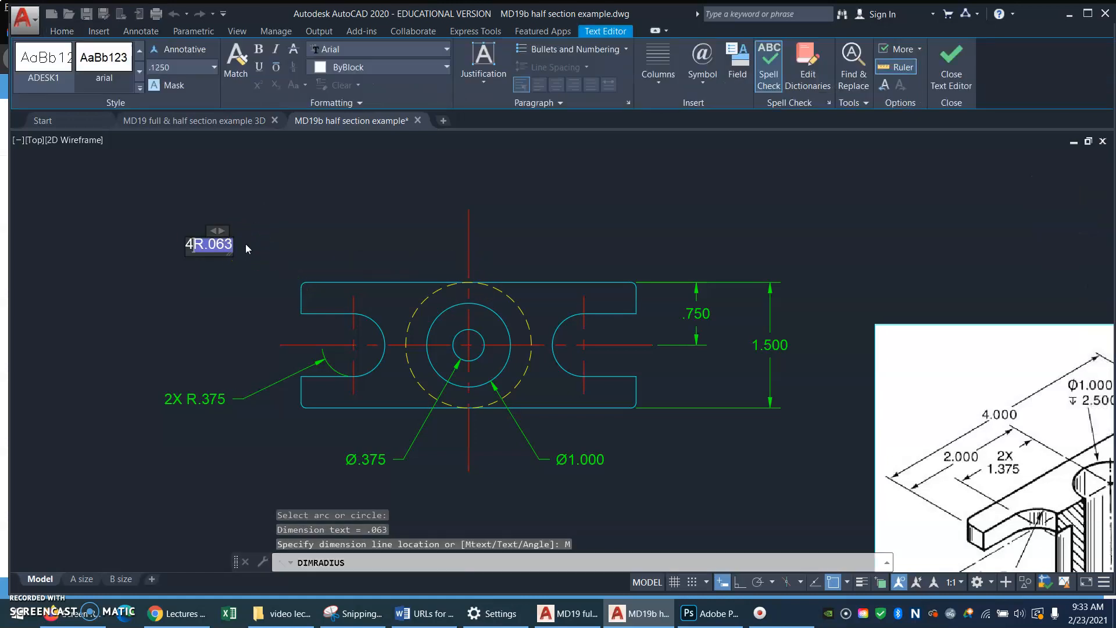
left_click(229, 219)
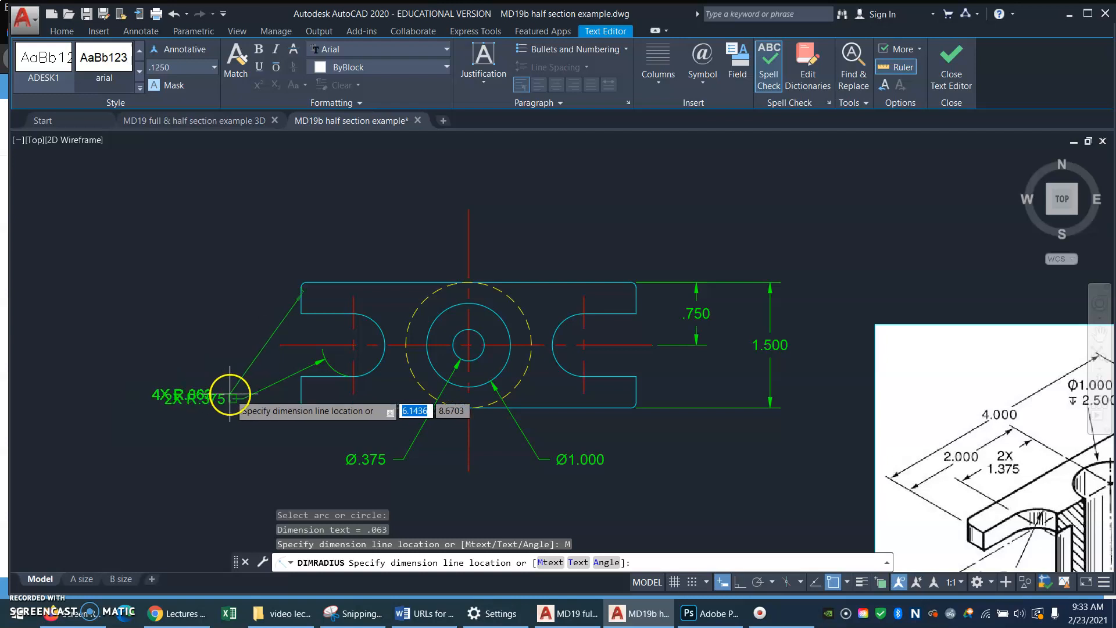
left_click(246, 245)
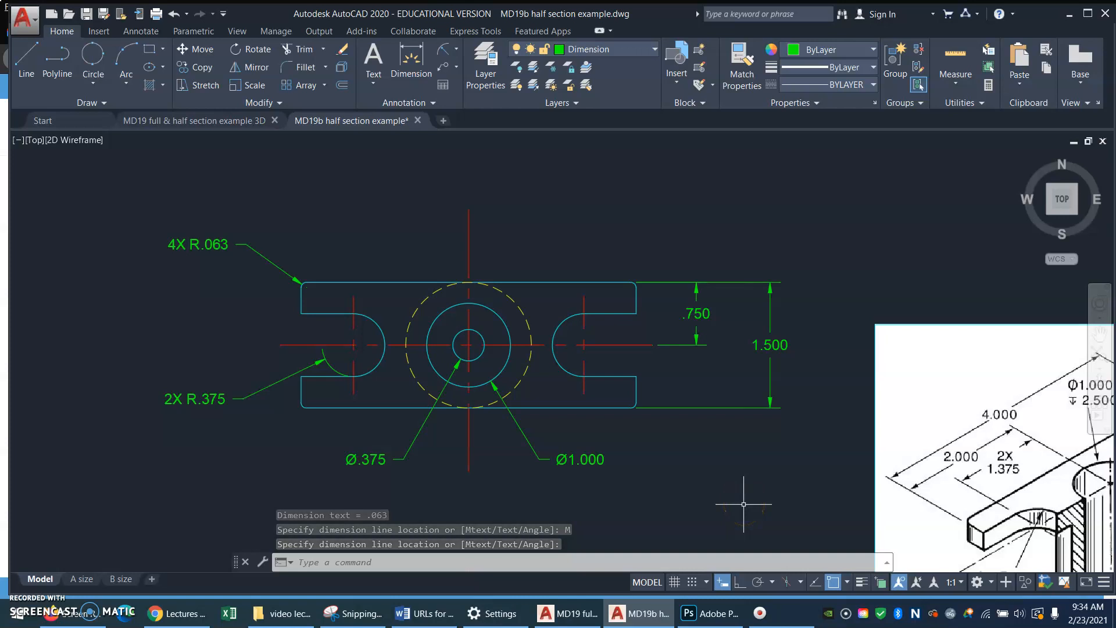
left_click(440, 53)
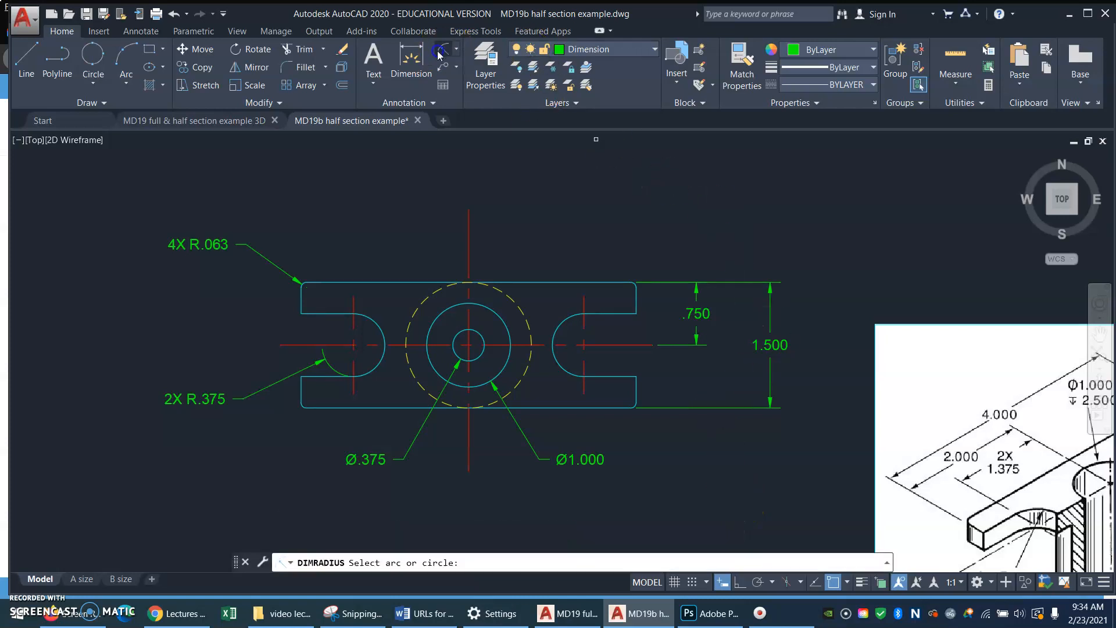
left_click(457, 52)
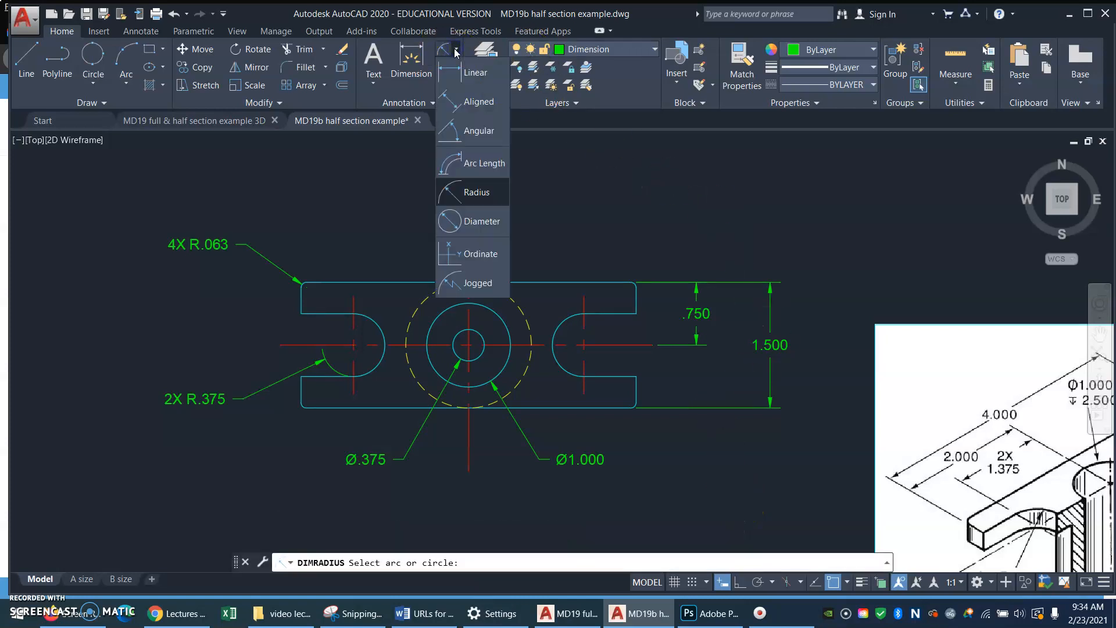
left_click(477, 71)
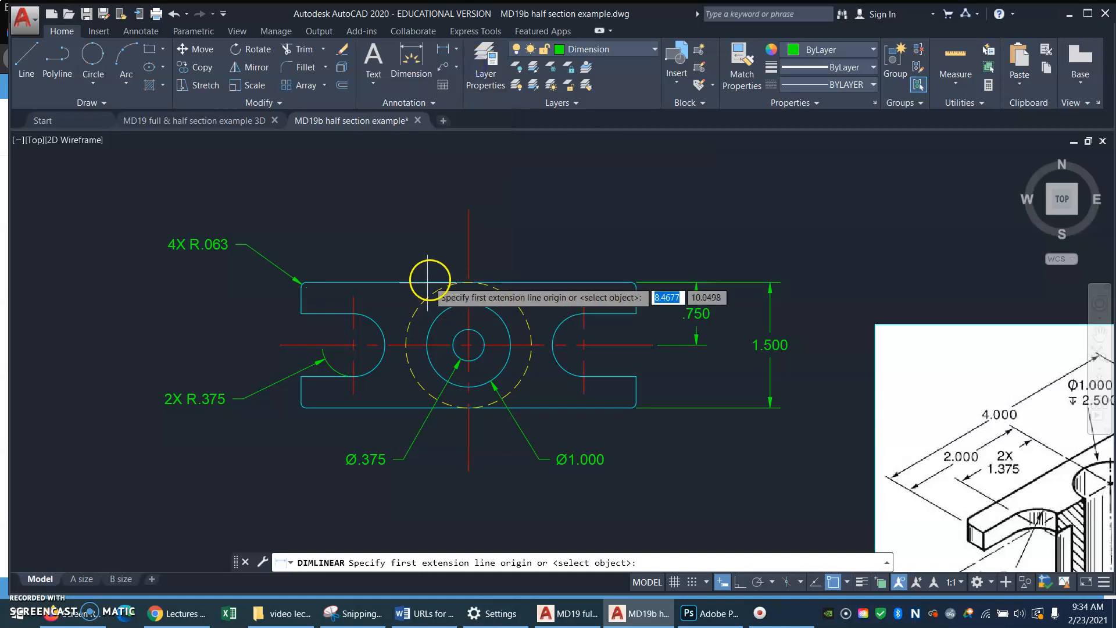
key("Escape")
key("Escape")
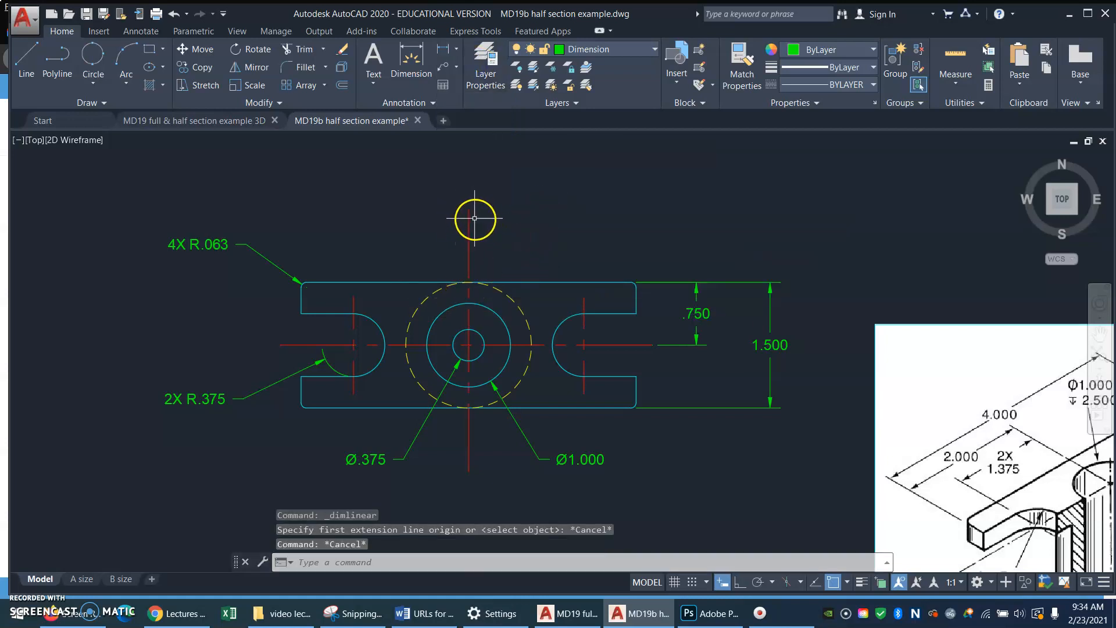
Shorten the top view's vertical centerline at both ends so it extends only slightly beyond the flange's upper and lower edges
left_click(478, 198)
left_click(470, 212)
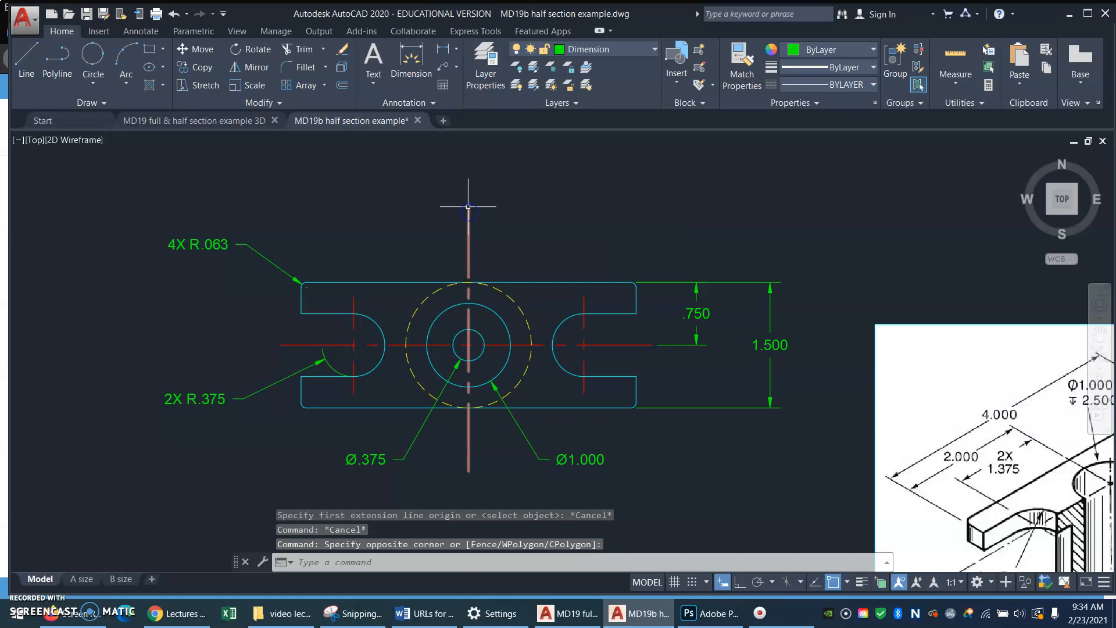
left_click(468, 207)
left_click(468, 208)
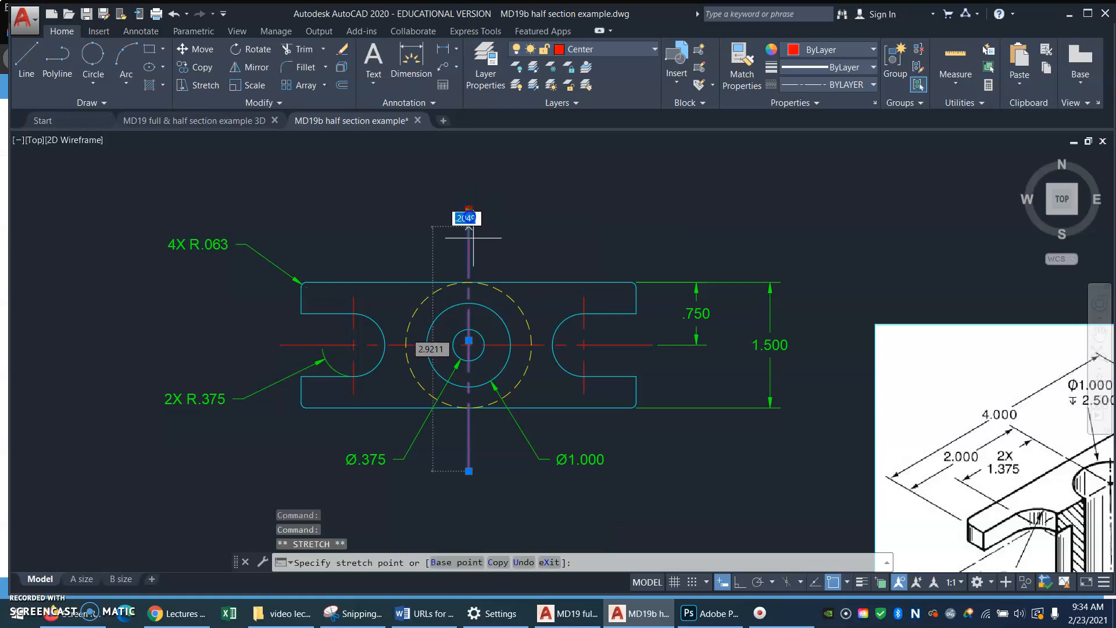
left_click(469, 266)
left_click(477, 475)
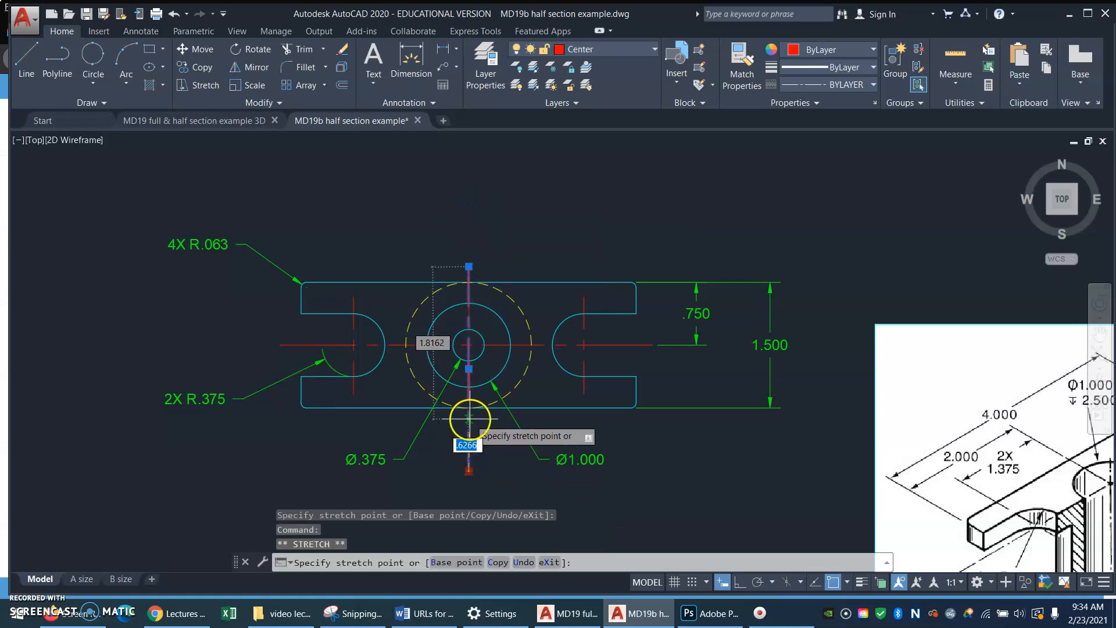
key("Escape")
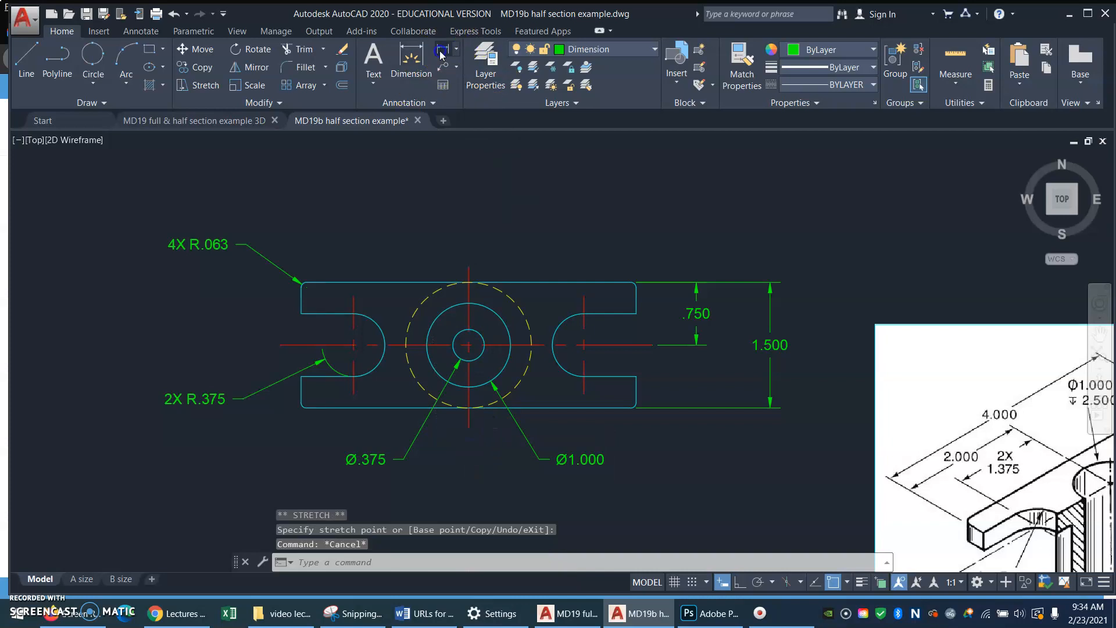
Add a horizontal linear dimension from the vertical centerline's upper end to the flange's upper-left corner, placed above the top view
left_click(440, 52)
left_click(469, 266)
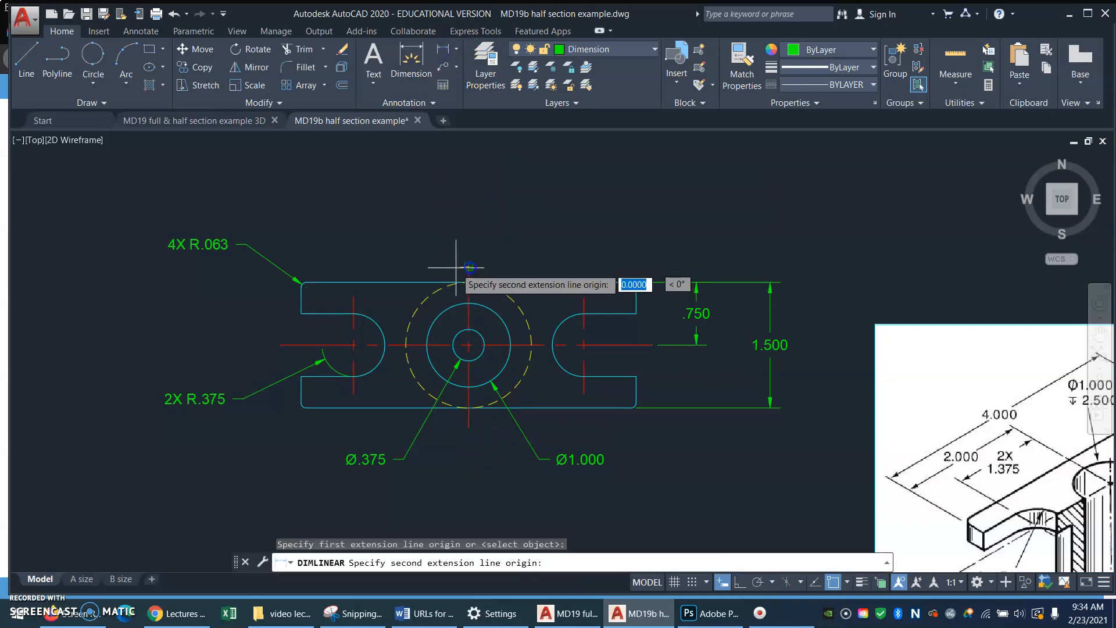
left_click(301, 284)
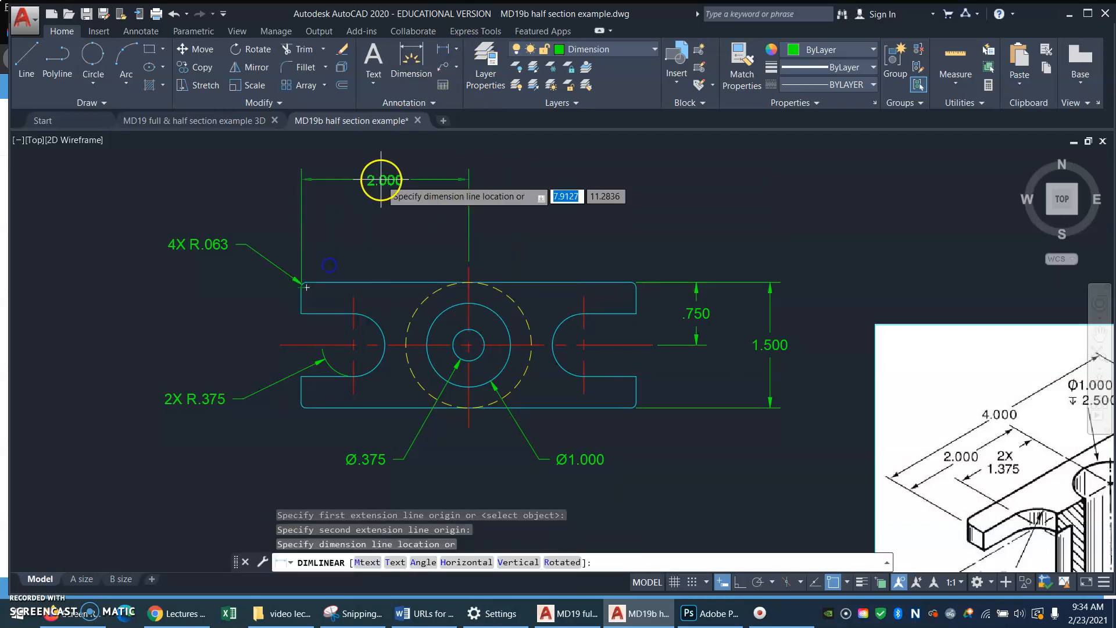
left_click(365, 227)
Add a horizontal linear dimension for the flange's overall length between its upper corners, placed above the half-length dimension
key("Return")
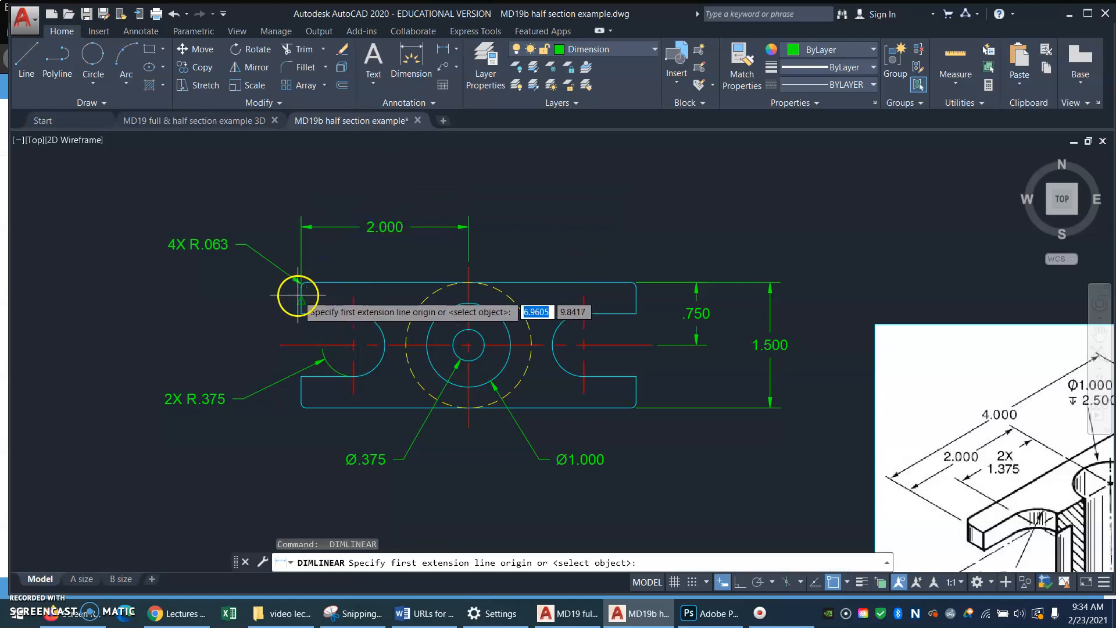
left_click(300, 287)
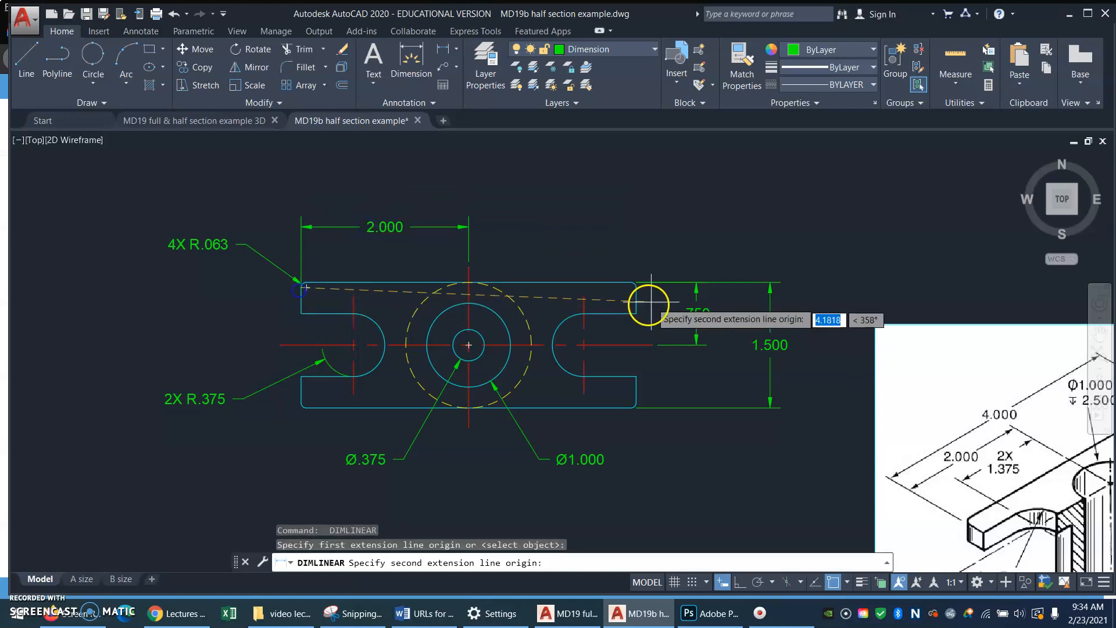
left_click(636, 285)
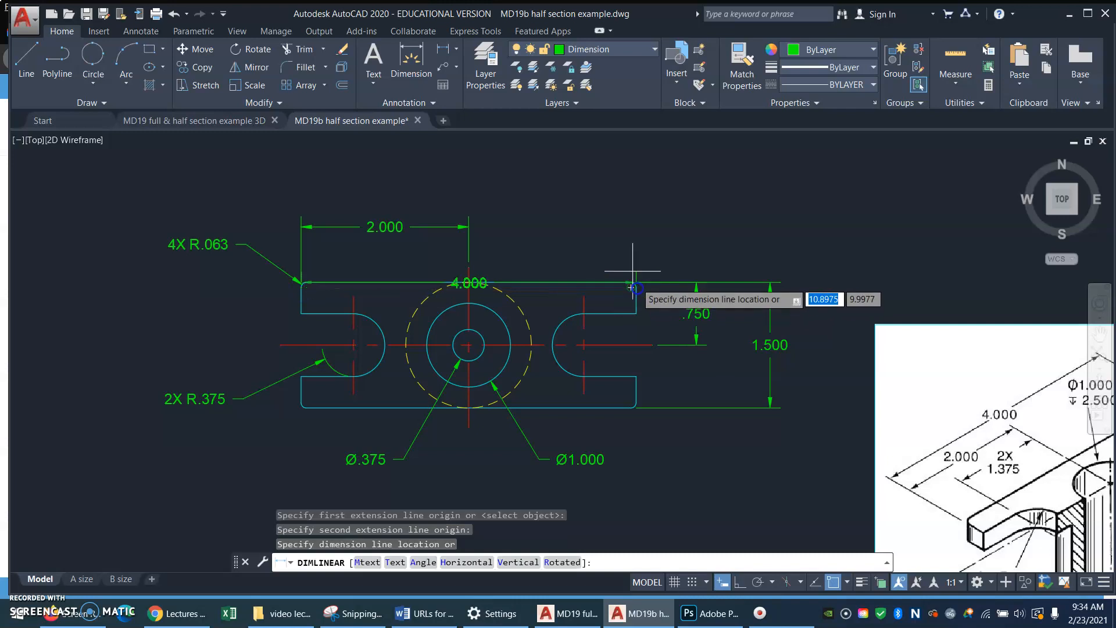
left_click(603, 193)
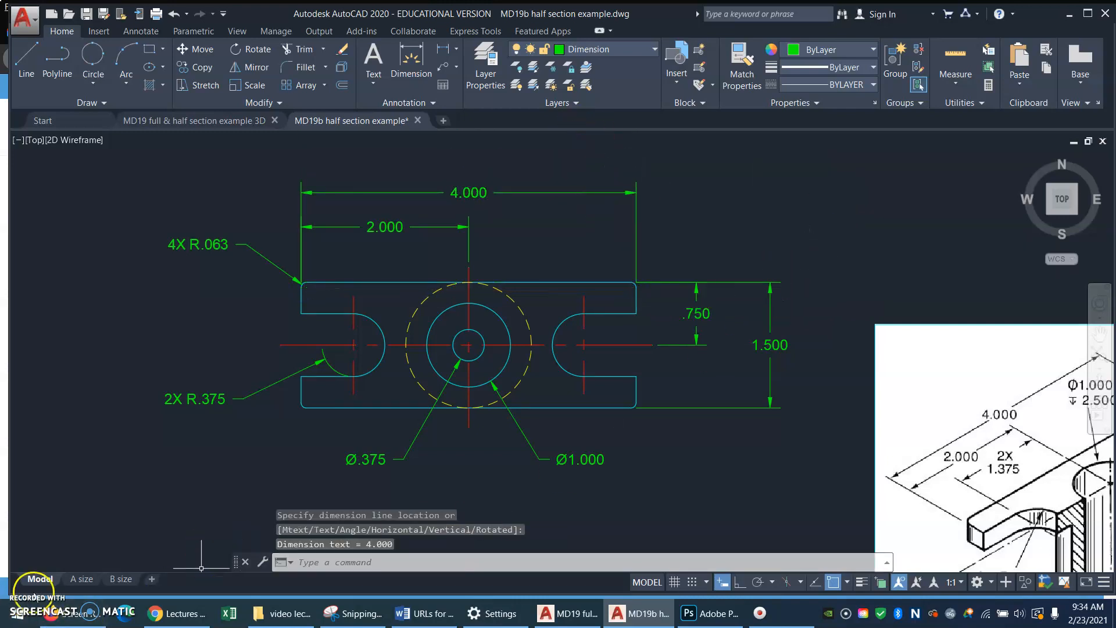